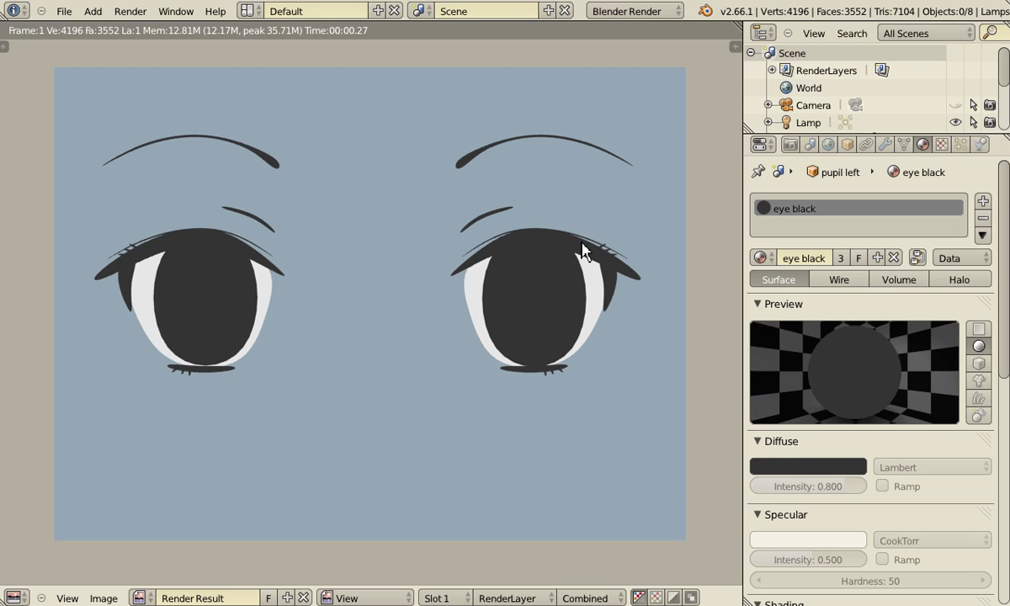
Leave the render, switch to the Compositing layout, and view the eyes from Top (numpad 7)
key("Escape")
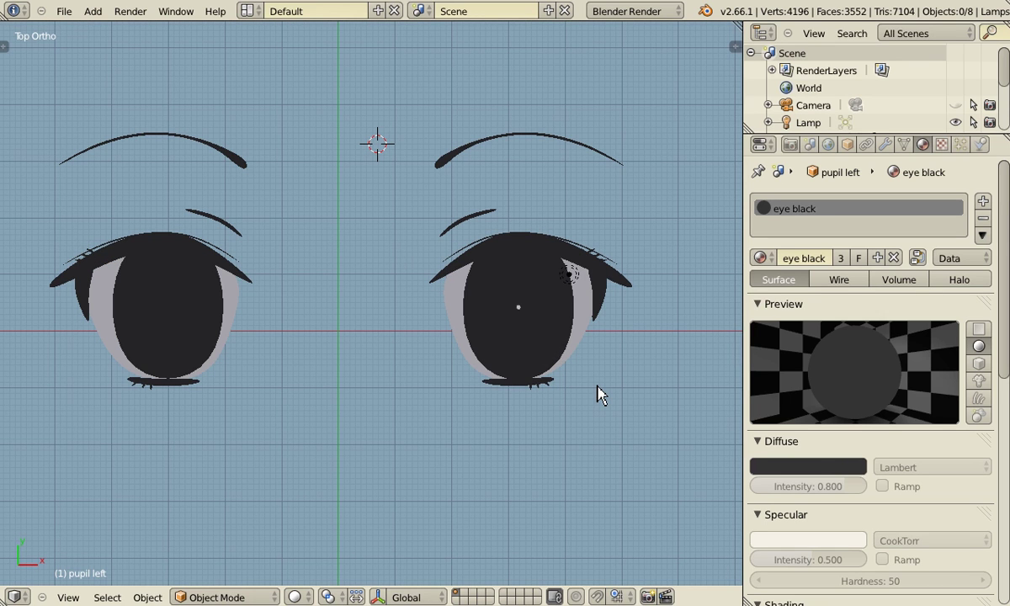
key("ctrl+Left")
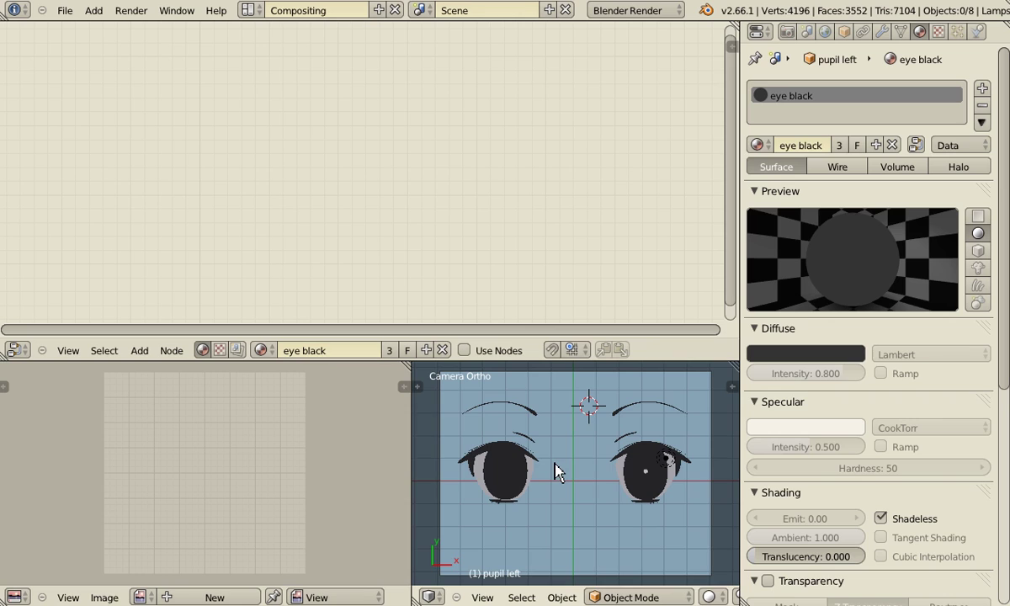
middle_click_drag(551, 471, 563, 474)
key("KP_7")
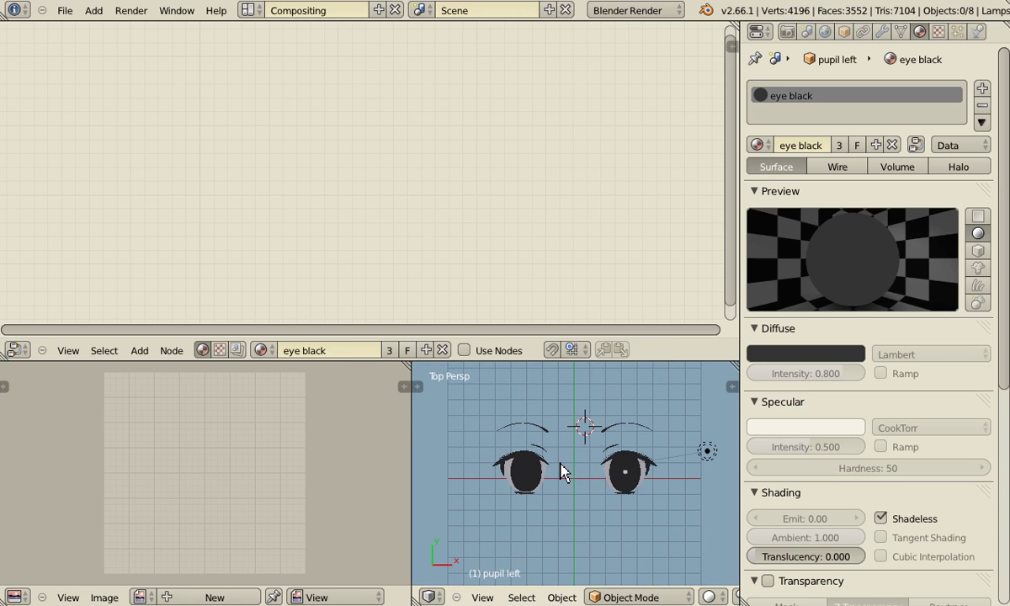
scroll(559, 469, "up", 3)
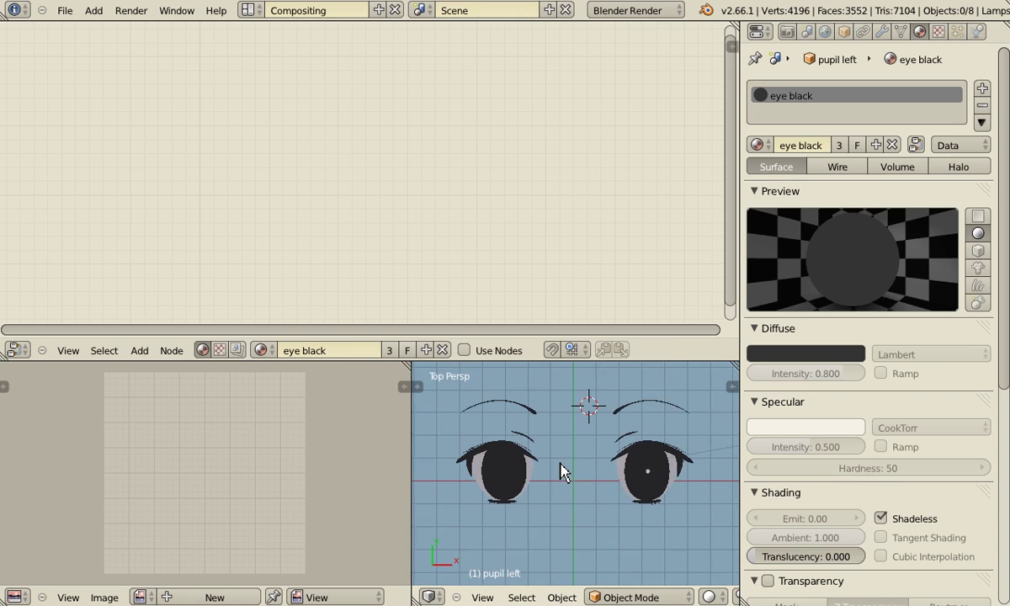
left_click(247, 11)
key("Escape")
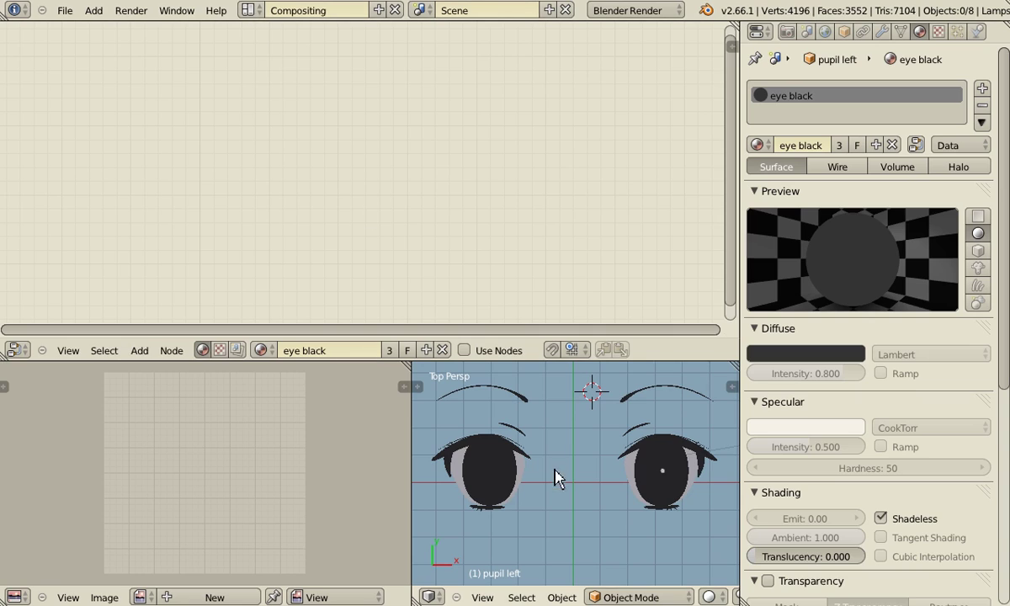
Select the pupil left object in the left eye
right_click(670, 487)
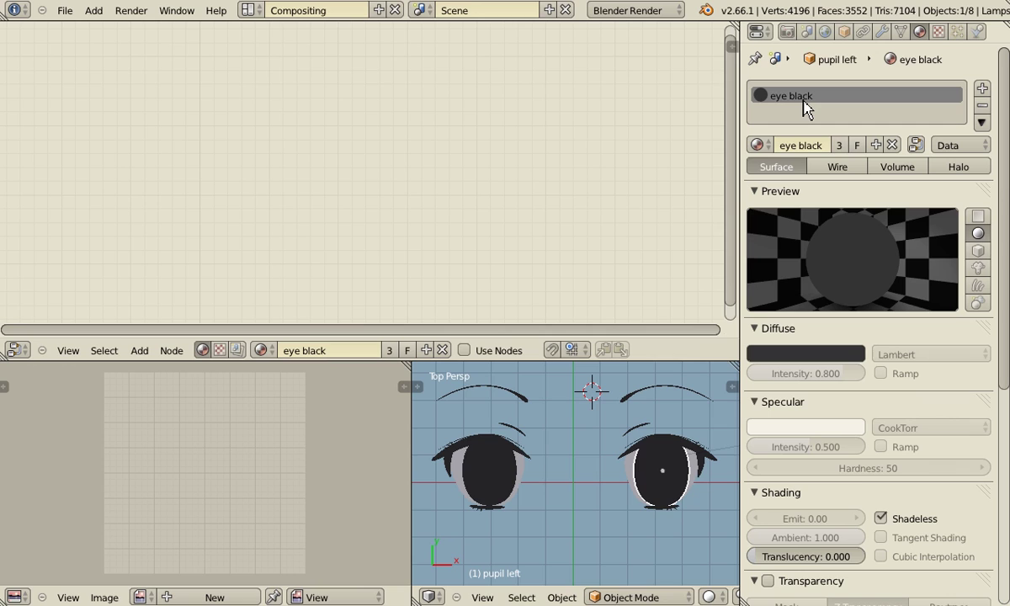
right_click(709, 459)
right_click(705, 464)
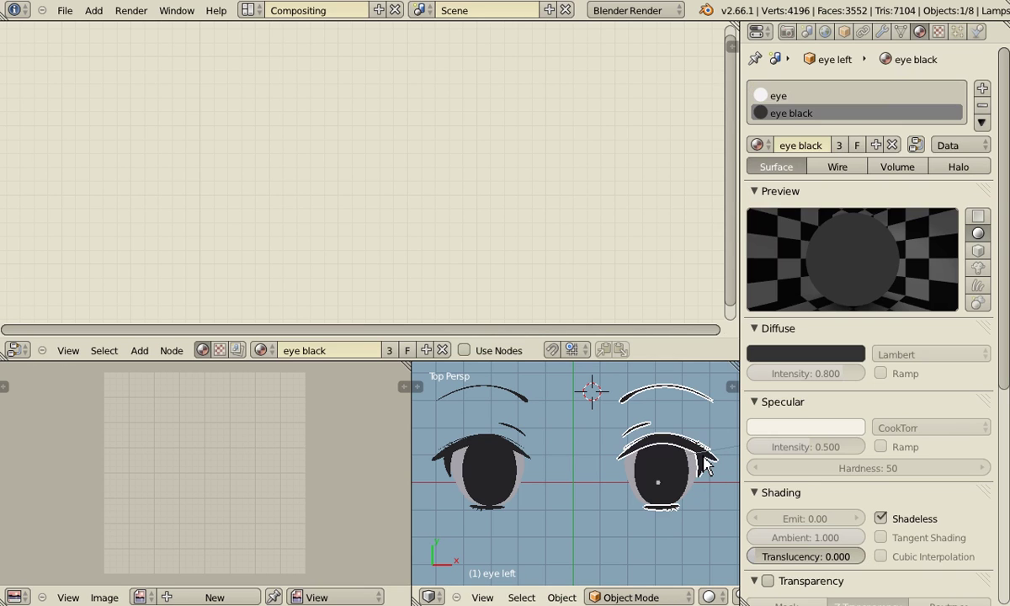
right_click(665, 474)
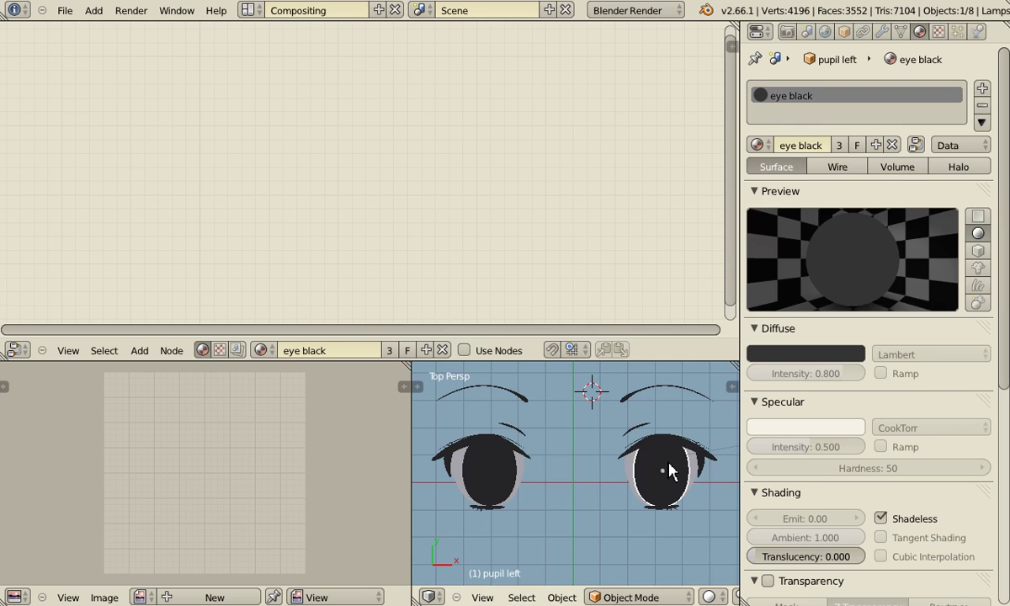
Make its material a single-user copy named 'pupil', then reselect pupil left
left_click(840, 148)
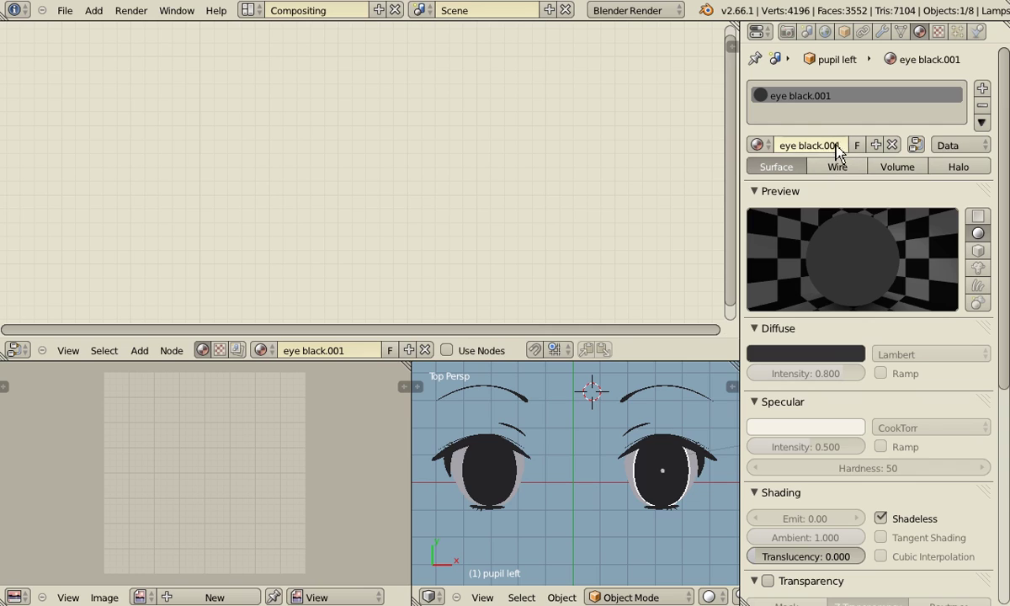
left_click(834, 145)
type("pupil")
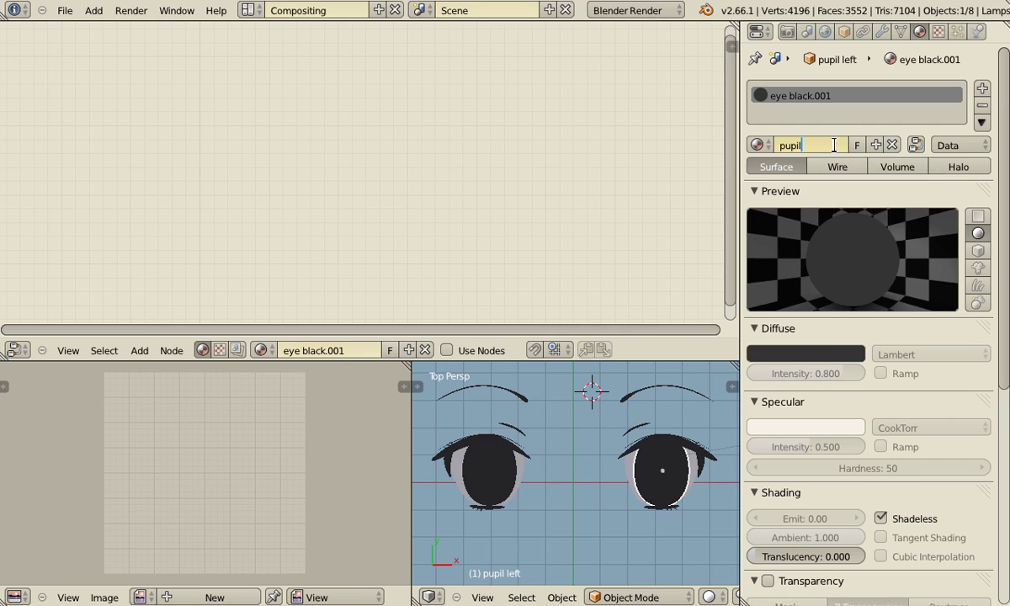
key("Return")
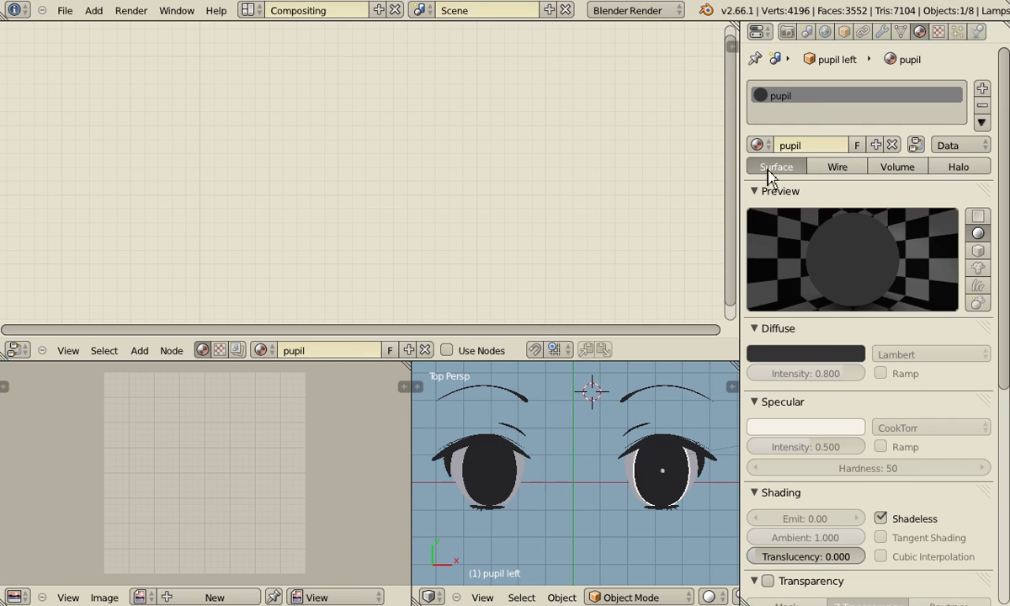
right_click(476, 492)
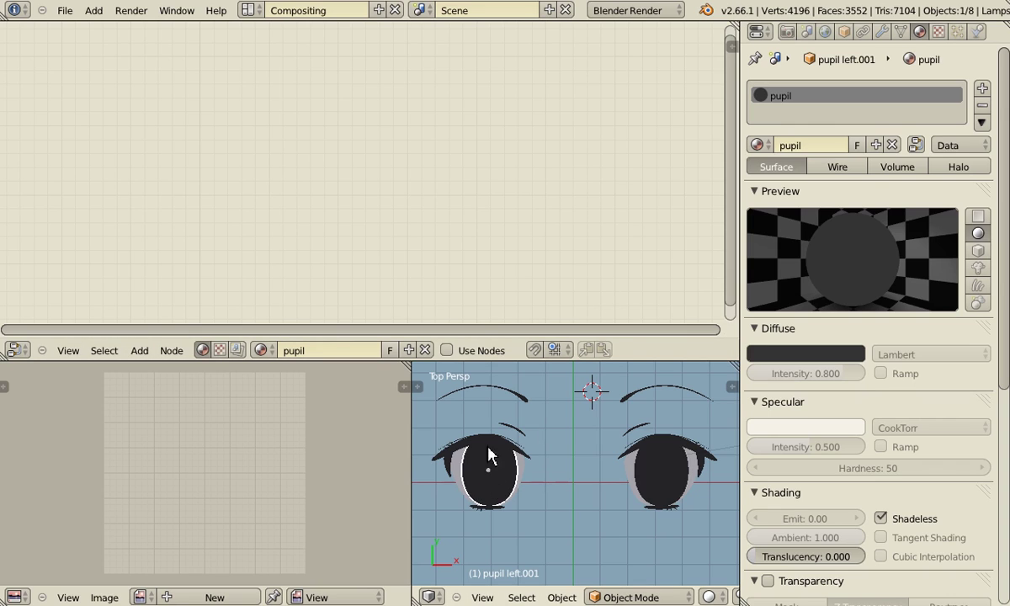
right_click(660, 478)
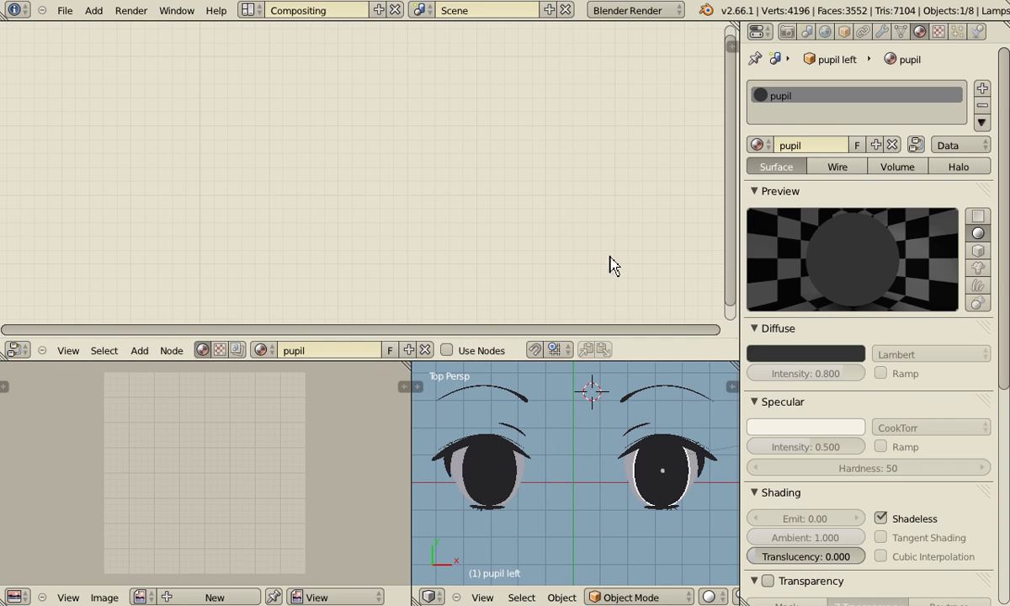
Enable nodes for the pupil material, arrange the nodes, and set the Material node to 'pupil'
left_click(917, 146)
left_click_drag(216, 150, 107, 111)
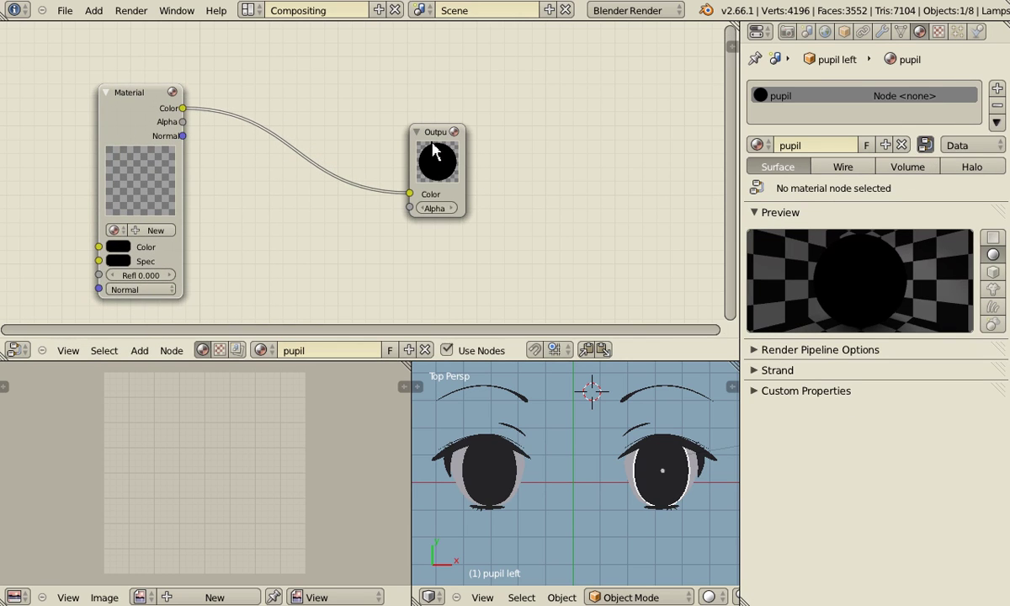
left_click_drag(413, 133, 447, 138)
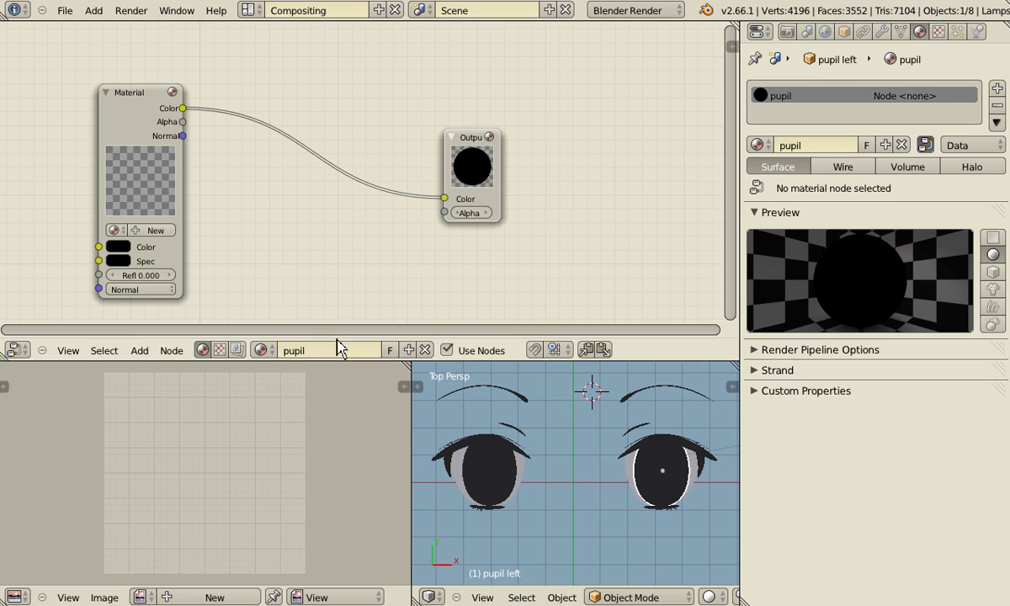
left_click_drag(123, 135, 94, 108)
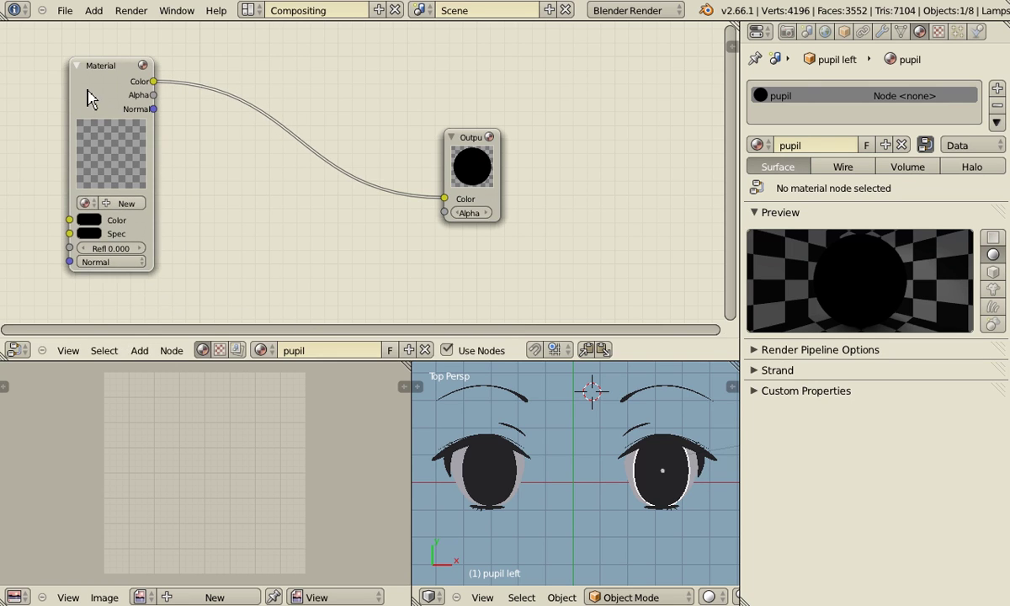
left_click(84, 203)
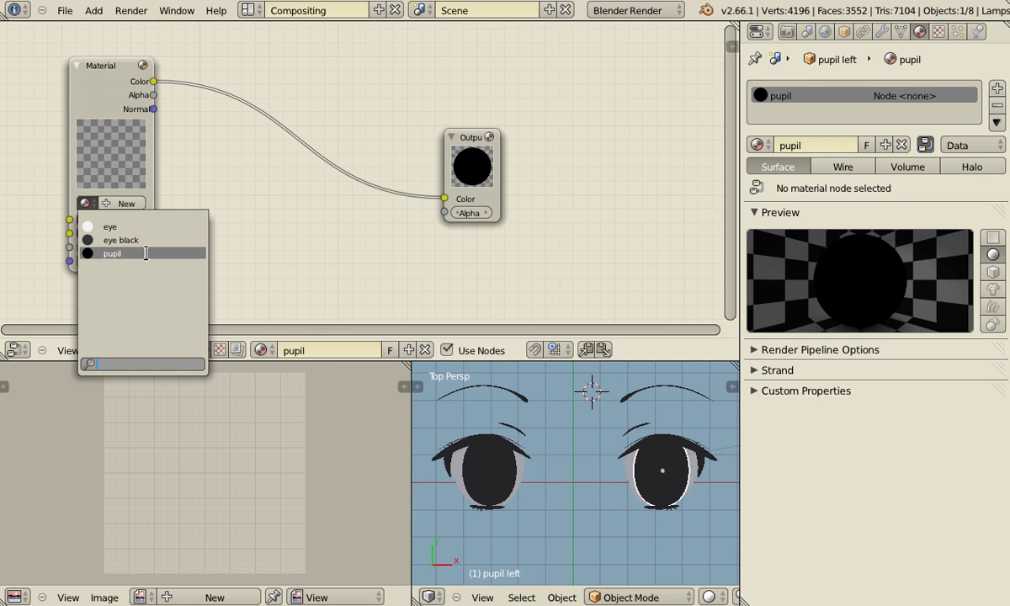
left_click(112, 253)
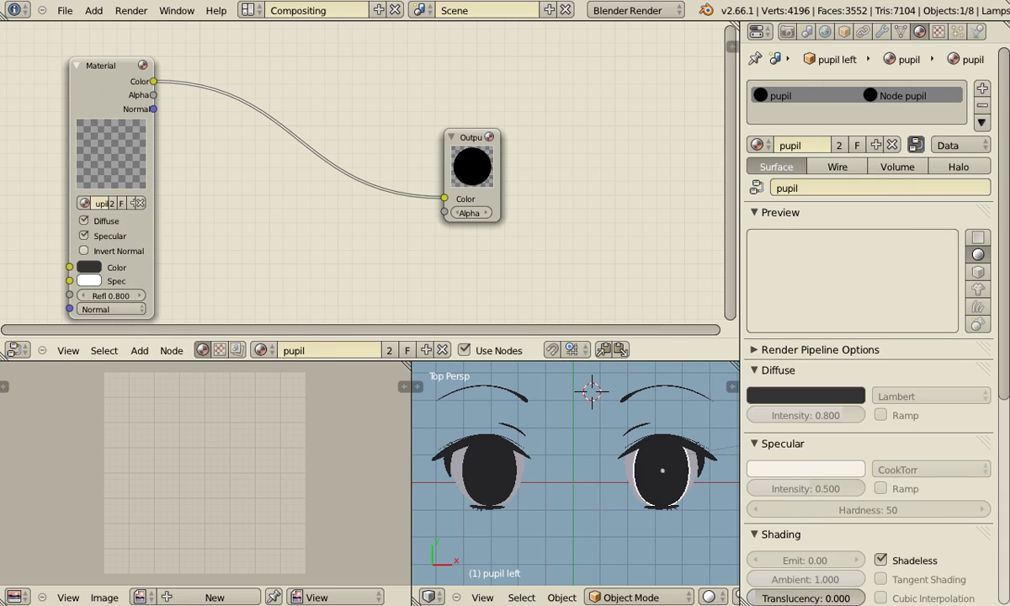
Save over the blend file, render with F12, and show the texture settings
key("ctrl+s")
left_click(326, 234)
key("F12")
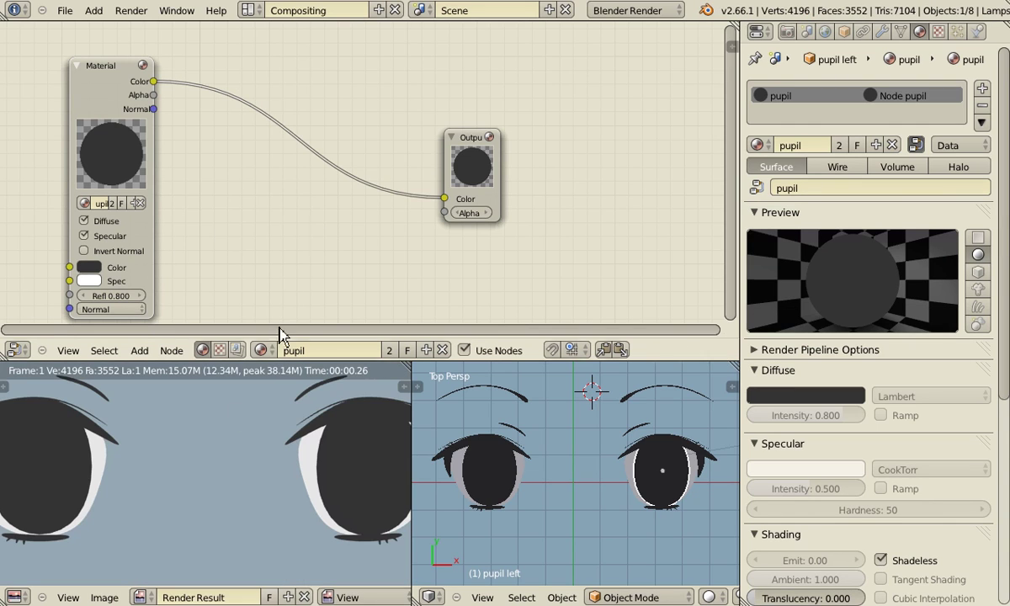
scroll(219, 462, "down", 3)
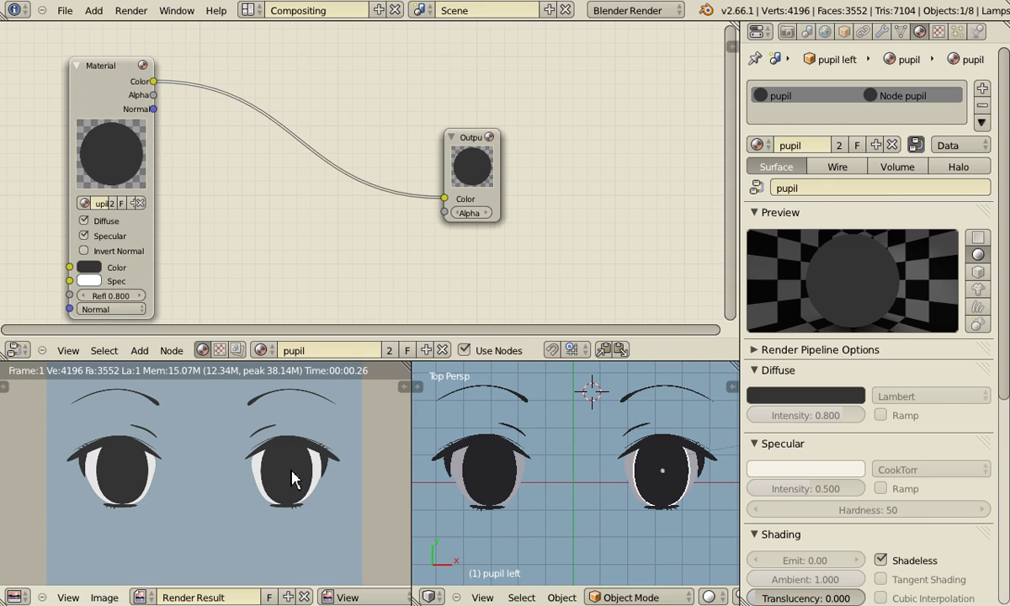
left_click(939, 32)
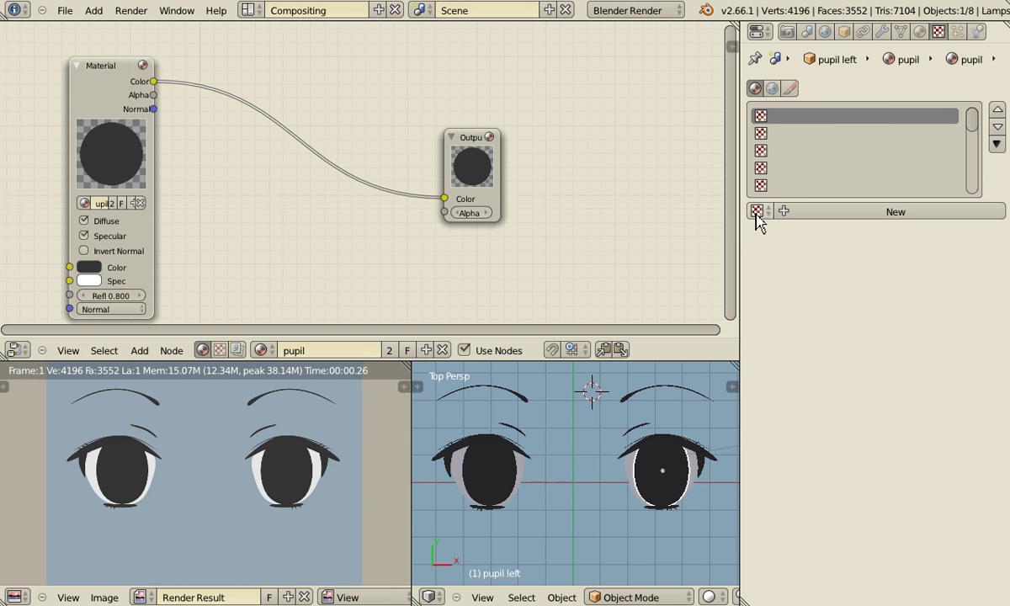
Add a new texture to the pupil material and name it 'pupil background'
left_click(921, 32)
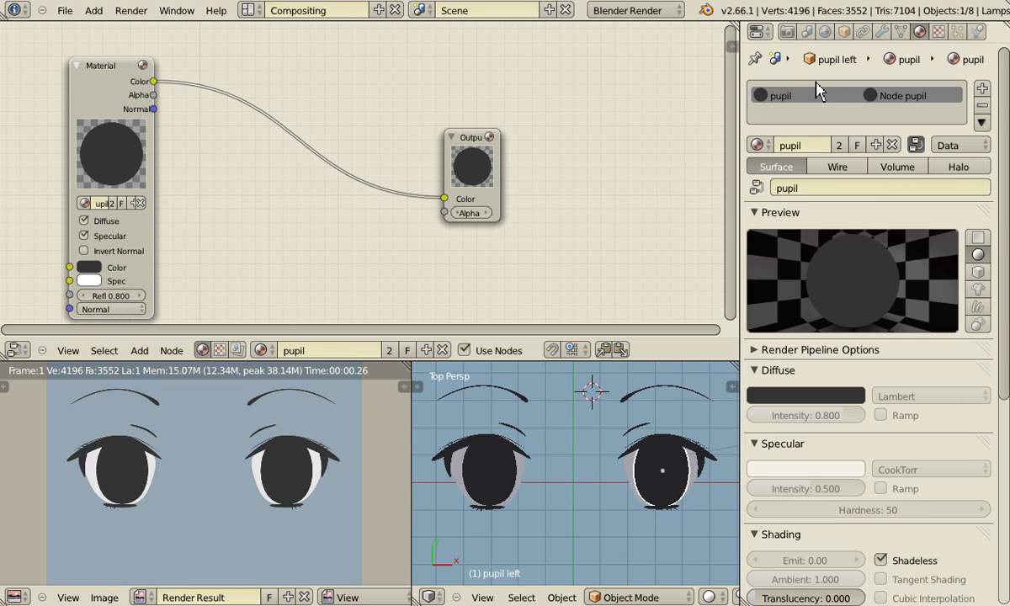
left_click(940, 33)
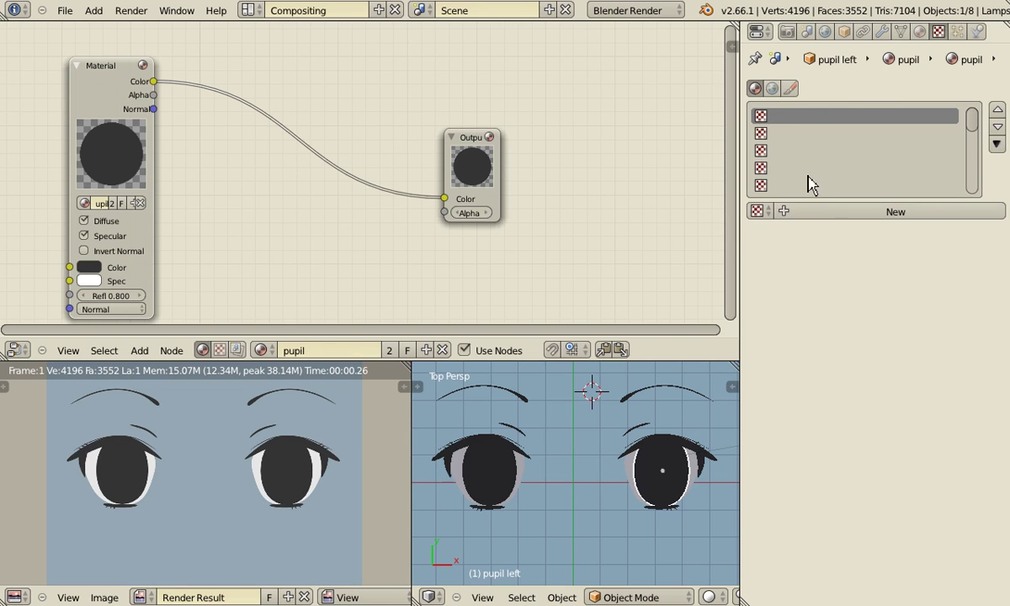
left_click(822, 215)
left_click(828, 214)
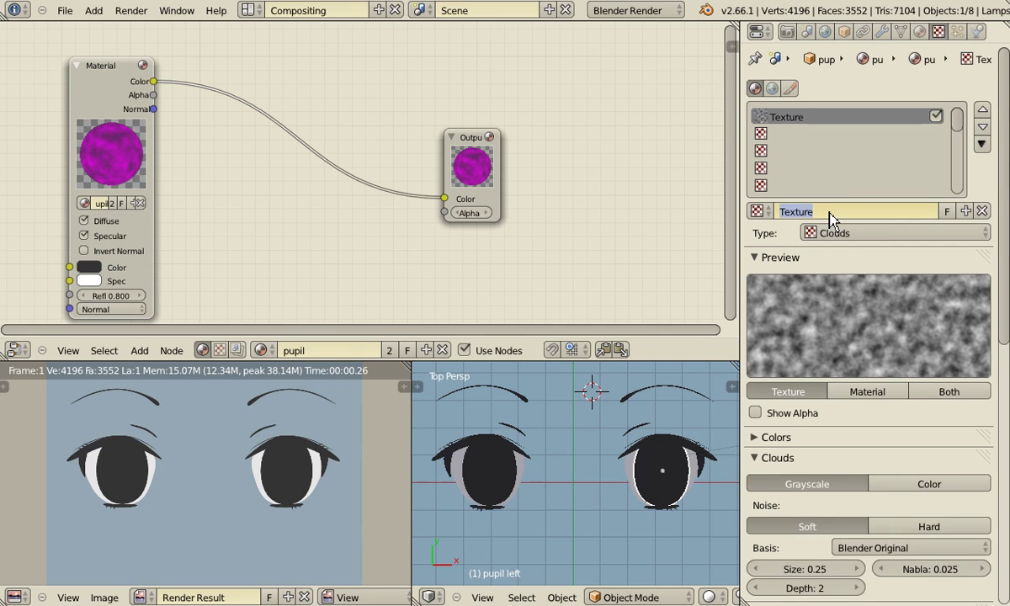
type("pupil background")
key("Return")
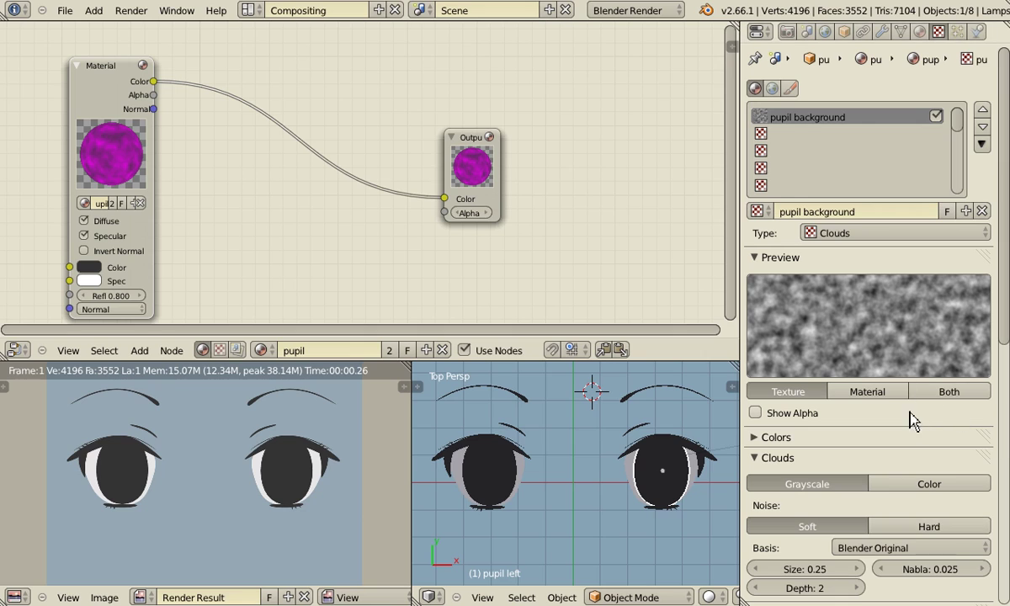
Make the texture a Blend type with Spherical progression
left_click(837, 235)
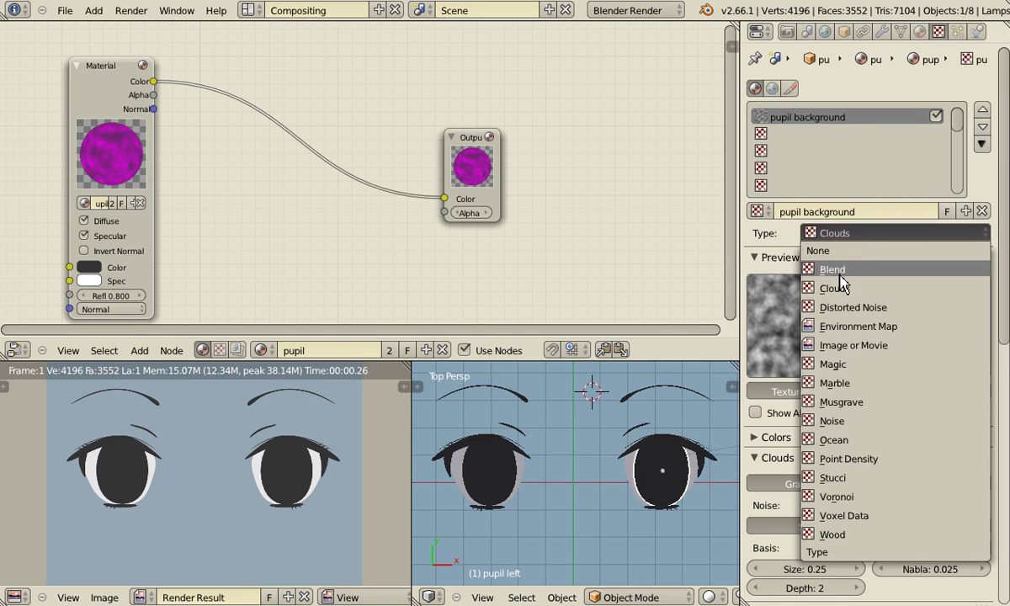
left_click(836, 267)
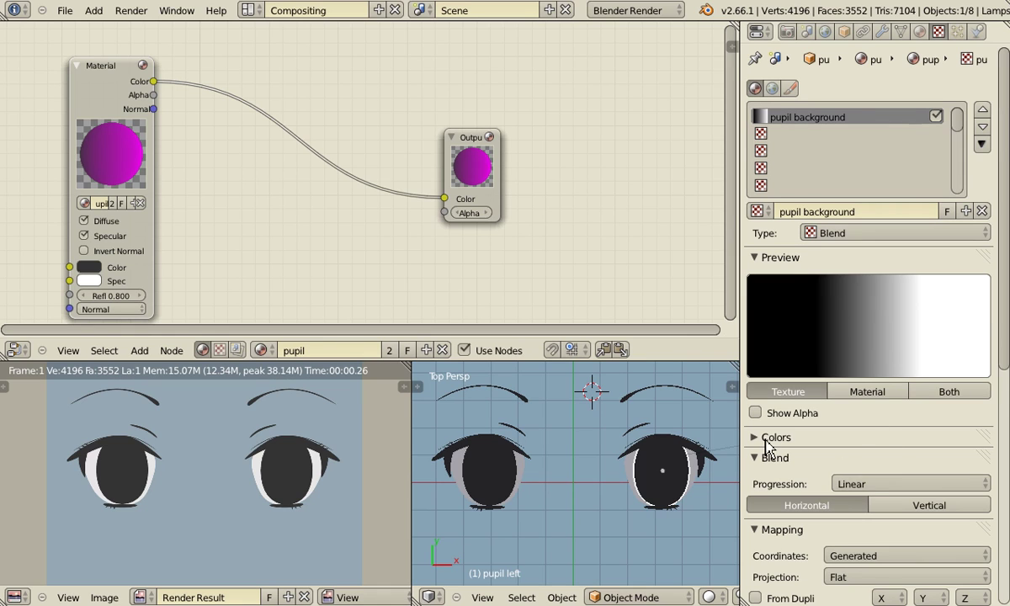
left_click(918, 484)
left_click(891, 395)
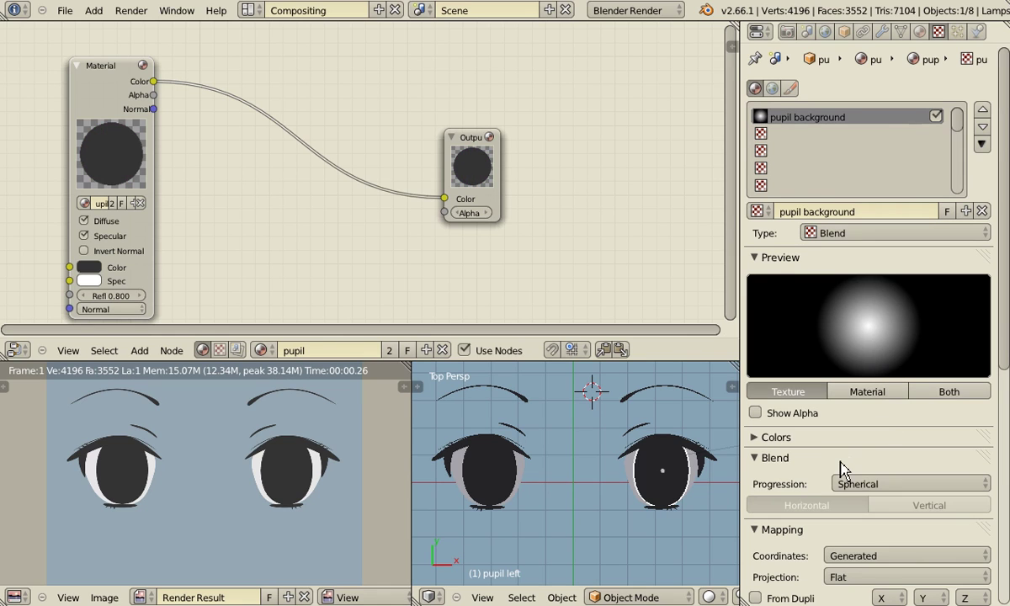
Enable a colour ramp and swap the two stops to invert the gradient
left_click(758, 438)
left_click(755, 463)
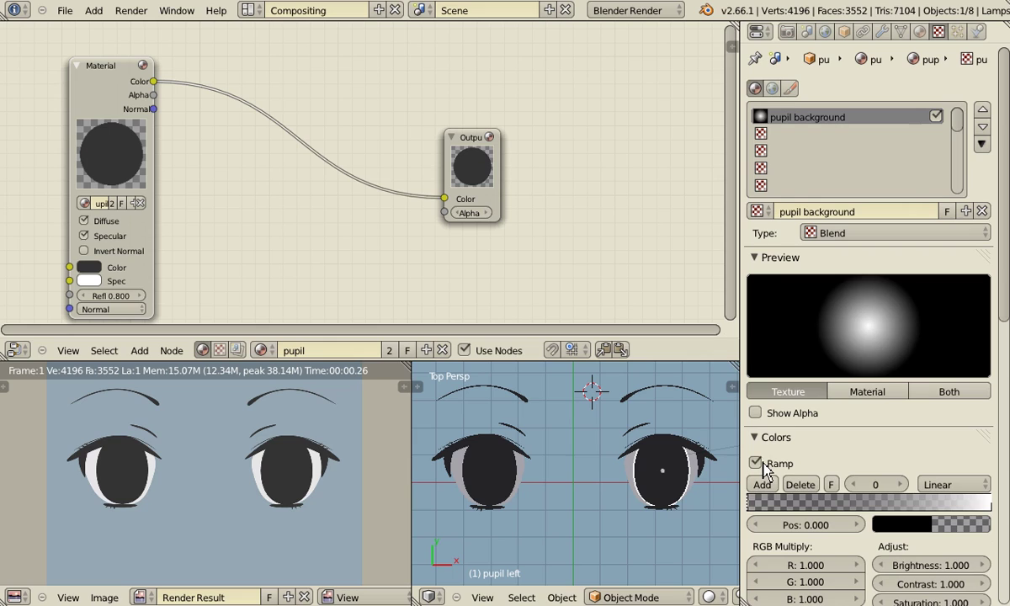
left_click_drag(750, 503, 824, 505)
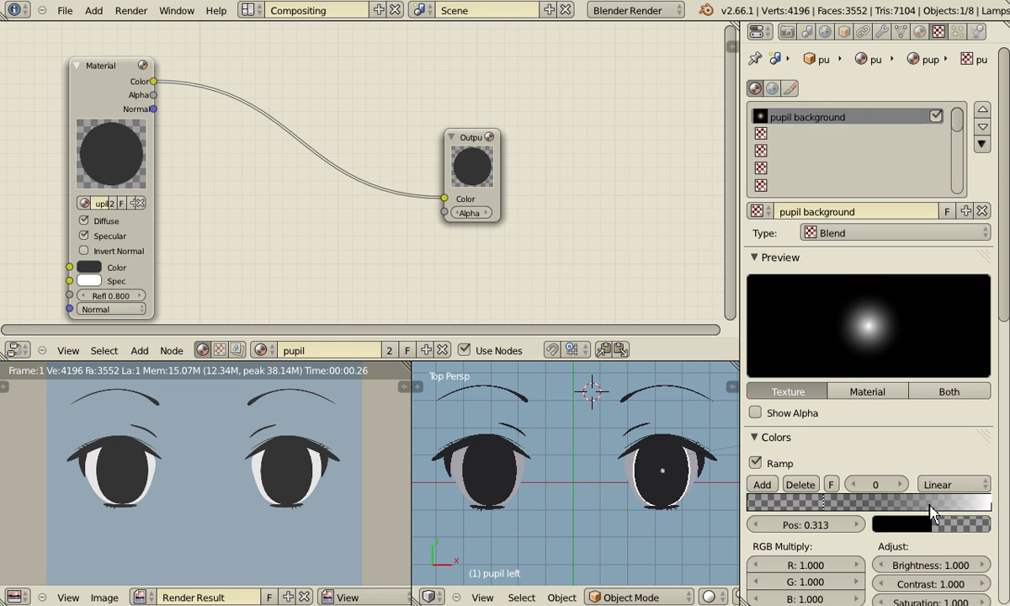
left_click_drag(996, 510, 824, 509)
Give one ramp stop alpha 0.85 and brightness value 2, making it white
left_click(829, 507)
left_click(908, 525)
mouse_move(905, 499)
left_mouse_down()
mouse_move(974, 514)
mouse_move(871, 505)
mouse_move(901, 509)
left_mouse_up()
left_click(862, 481)
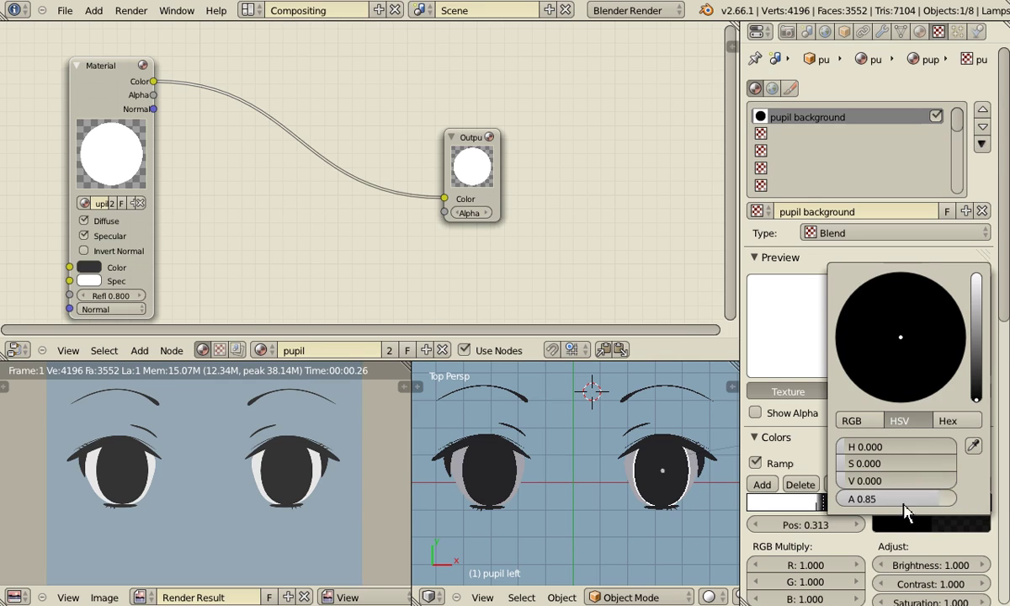
key("BackSpace")
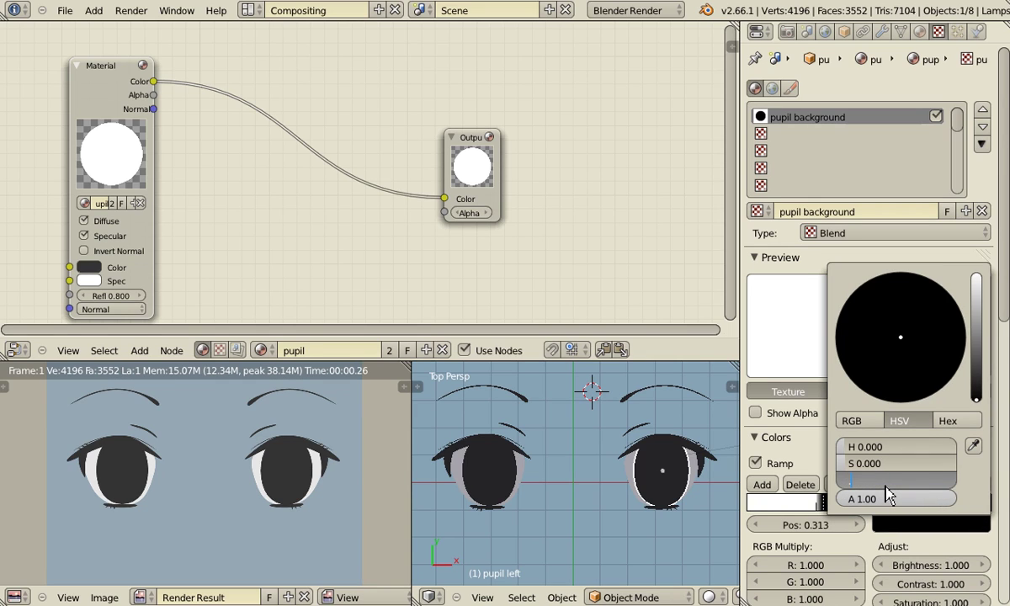
type("2")
key("Return")
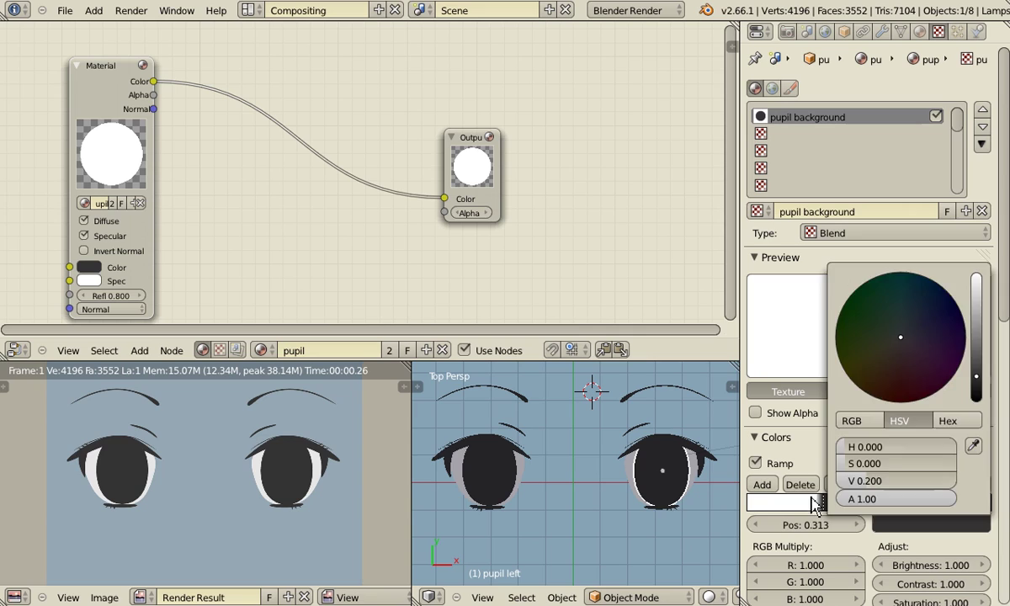
Set the other ramp stop's brightness value to 0, making it dark
left_click(899, 524)
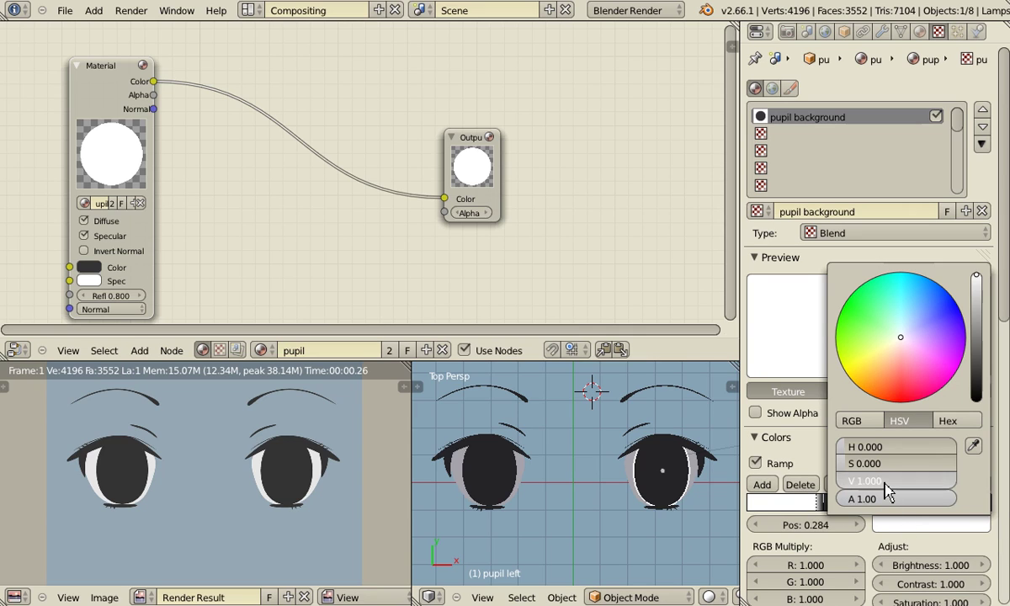
left_click(886, 485)
key("BackSpace")
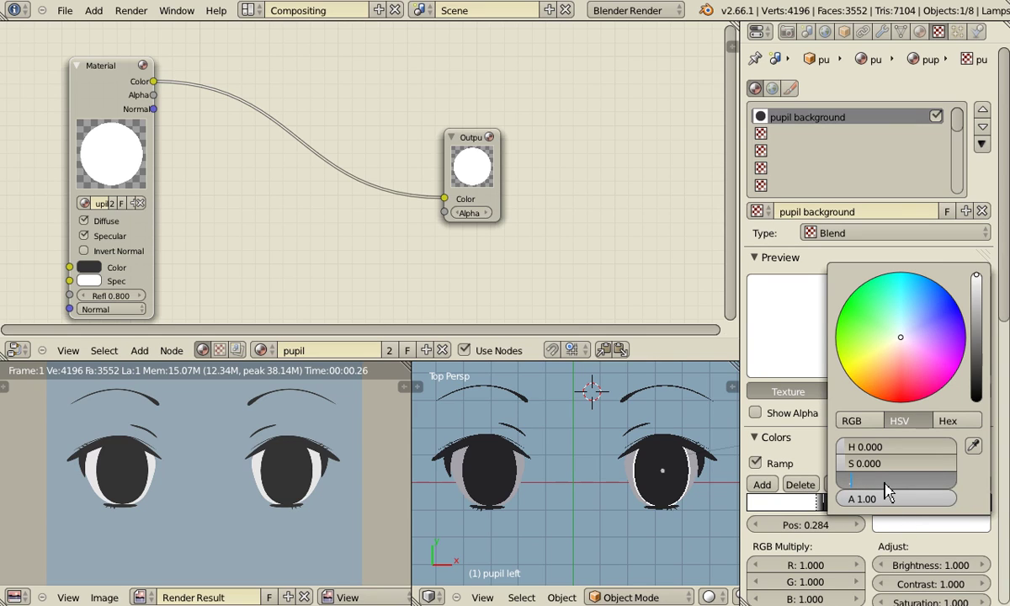
type("0")
key("Return")
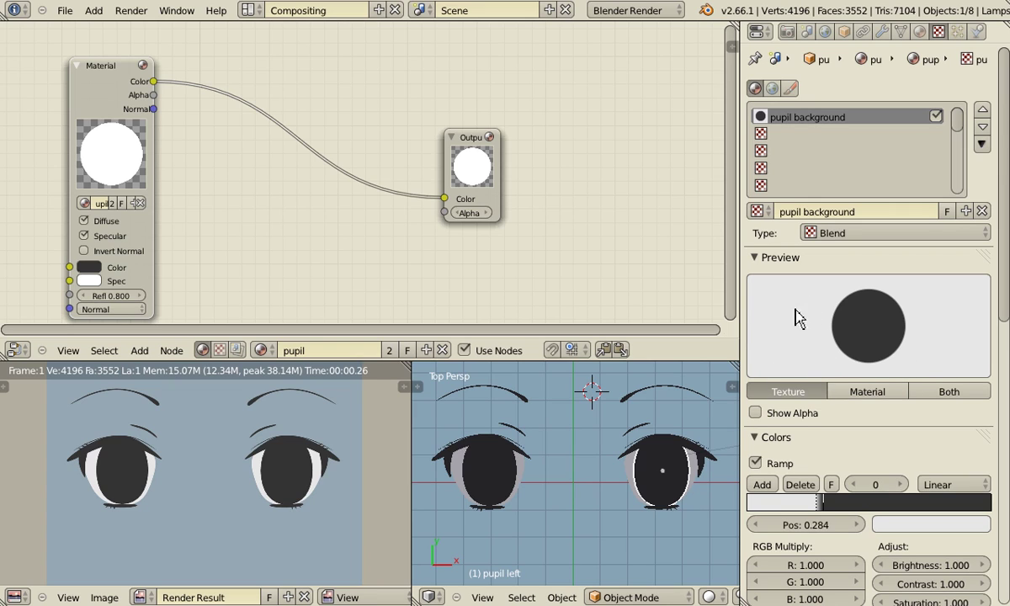
Remove the eye black material slot from the eye white left object
right_click(633, 474)
left_click(921, 34)
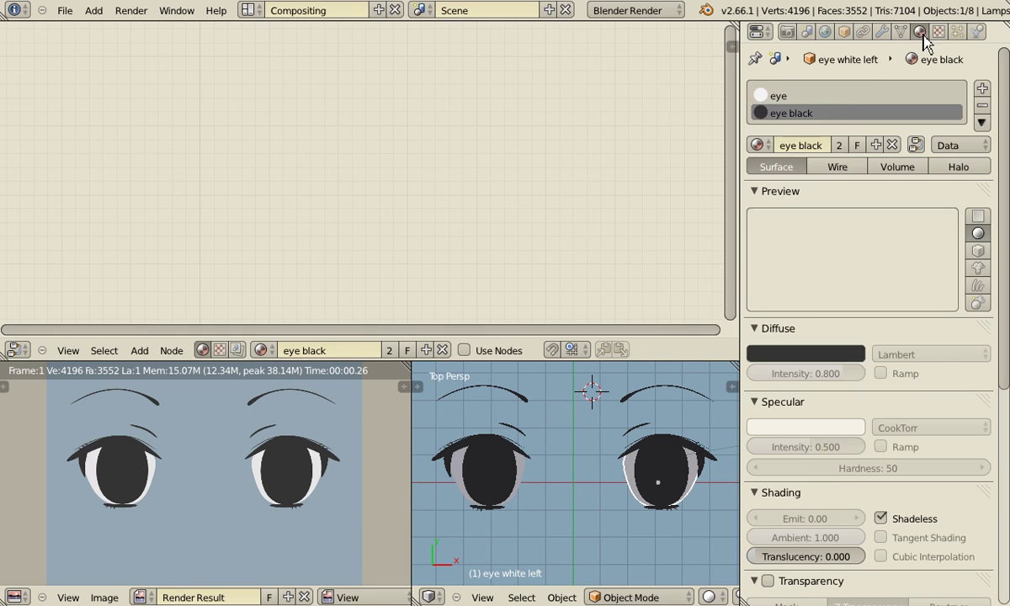
left_click(780, 96)
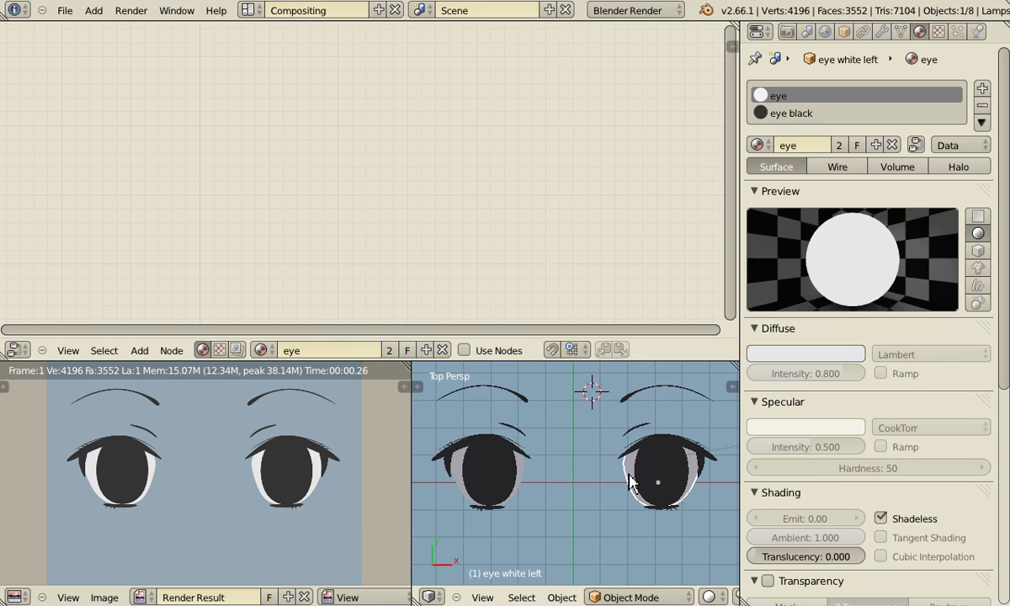
left_click(778, 112)
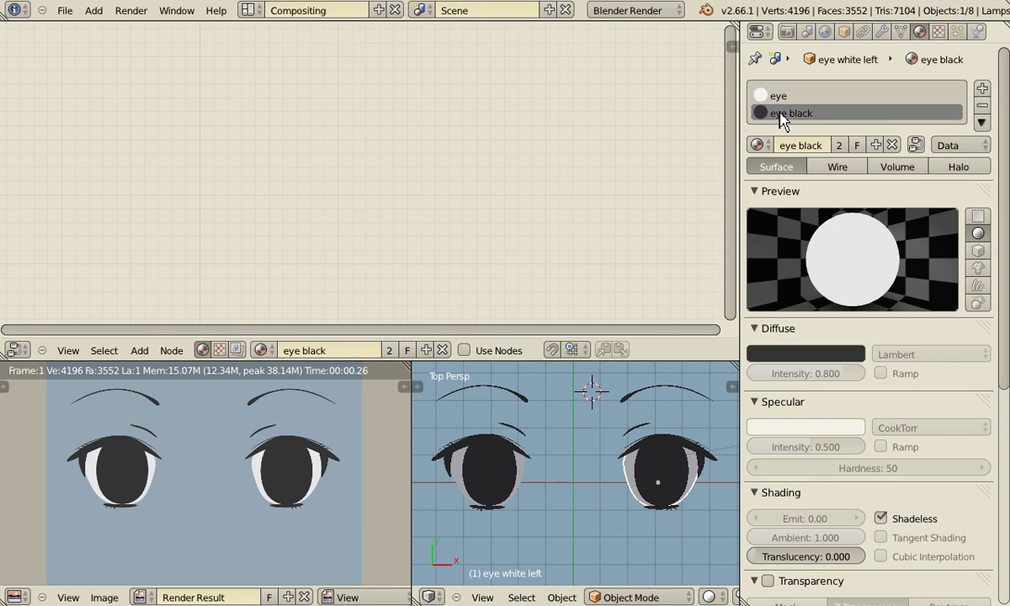
left_click(981, 105)
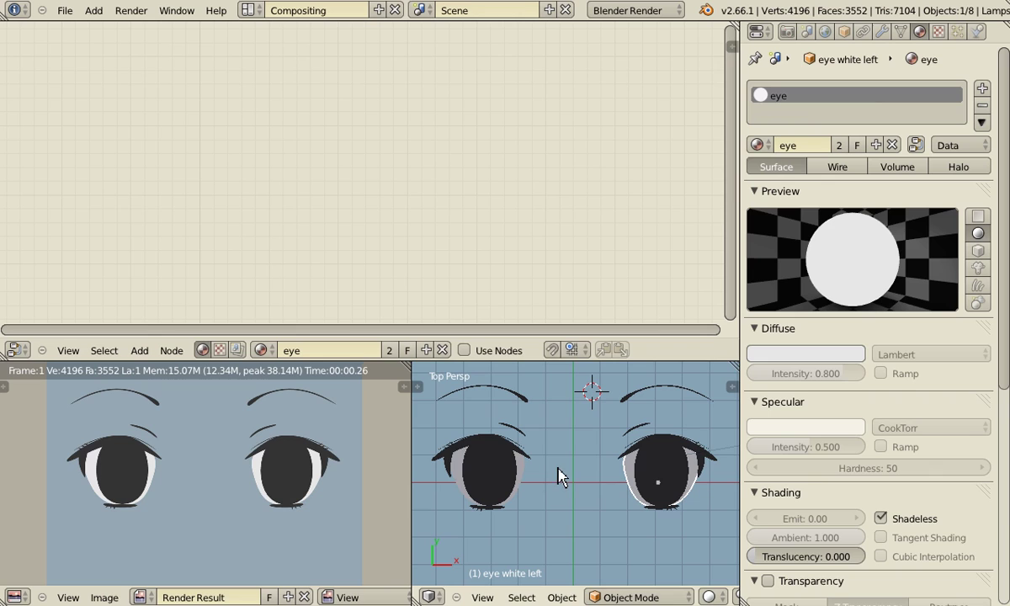
Inspect the eye left object's eye material diffuse colour, then reselect the left pupil
right_click(647, 480)
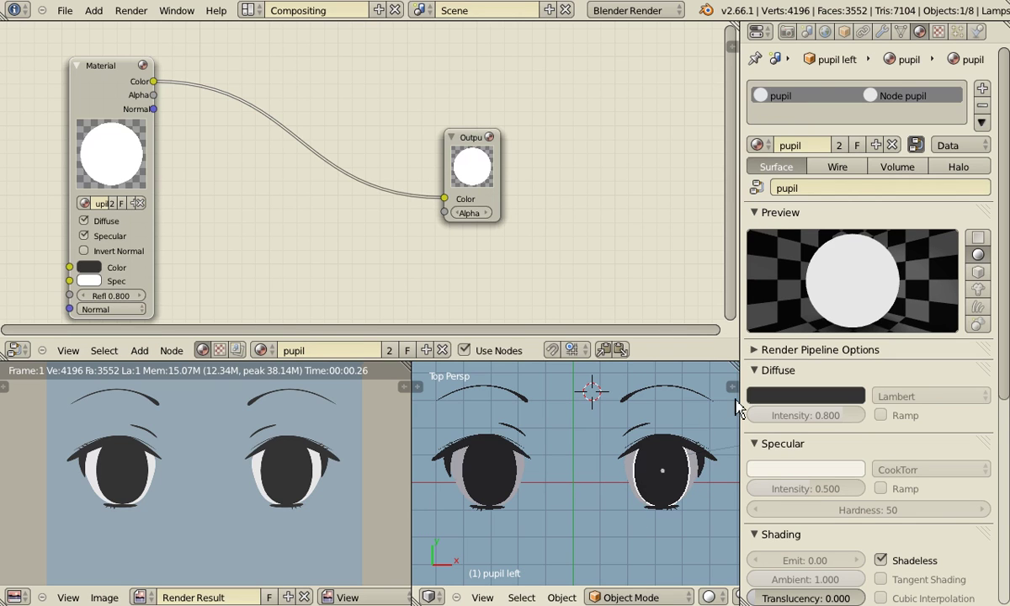
right_click(628, 469)
left_click(779, 96)
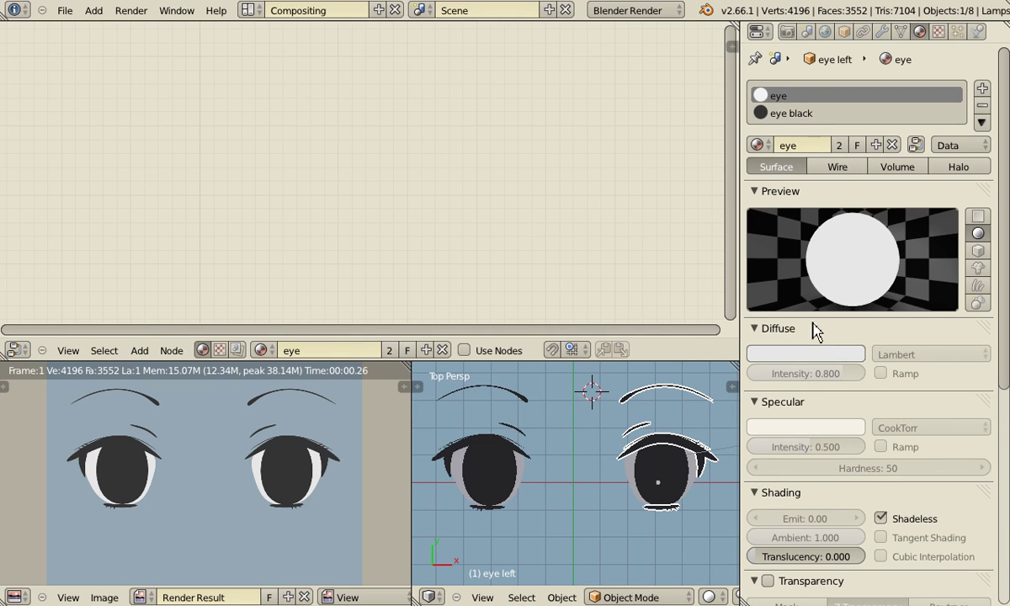
left_click(795, 358)
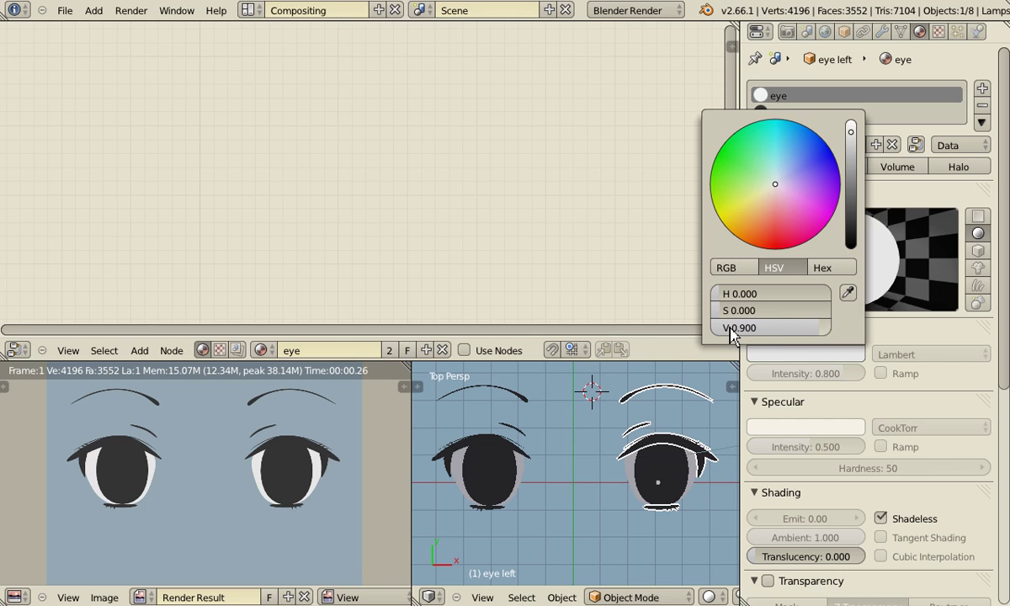
right_click(684, 488)
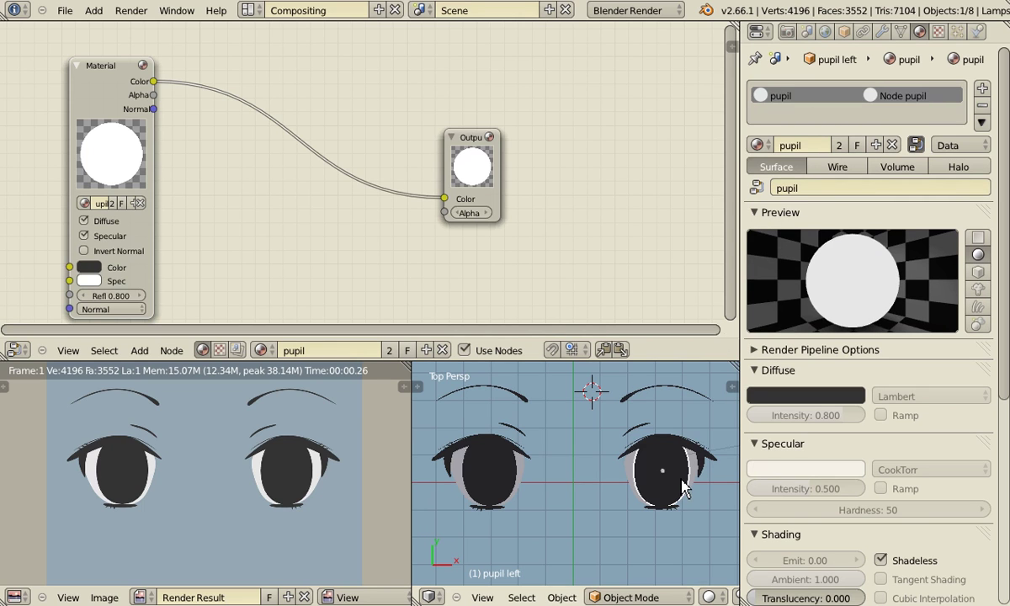
Check the colours of the pupil background ramp stops
left_click(939, 32)
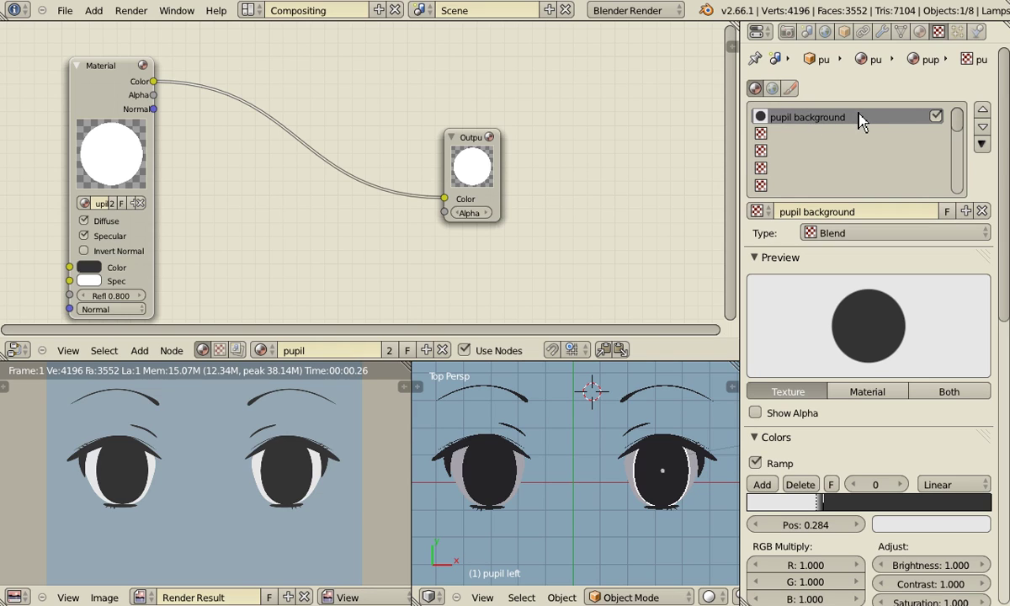
left_click(821, 505)
left_click(819, 505)
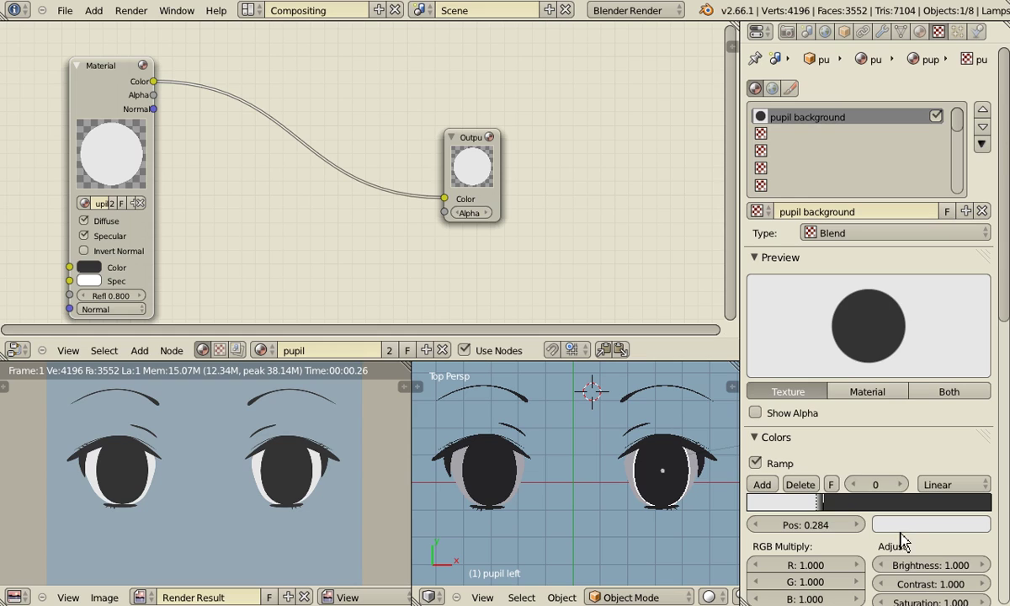
left_click(926, 531)
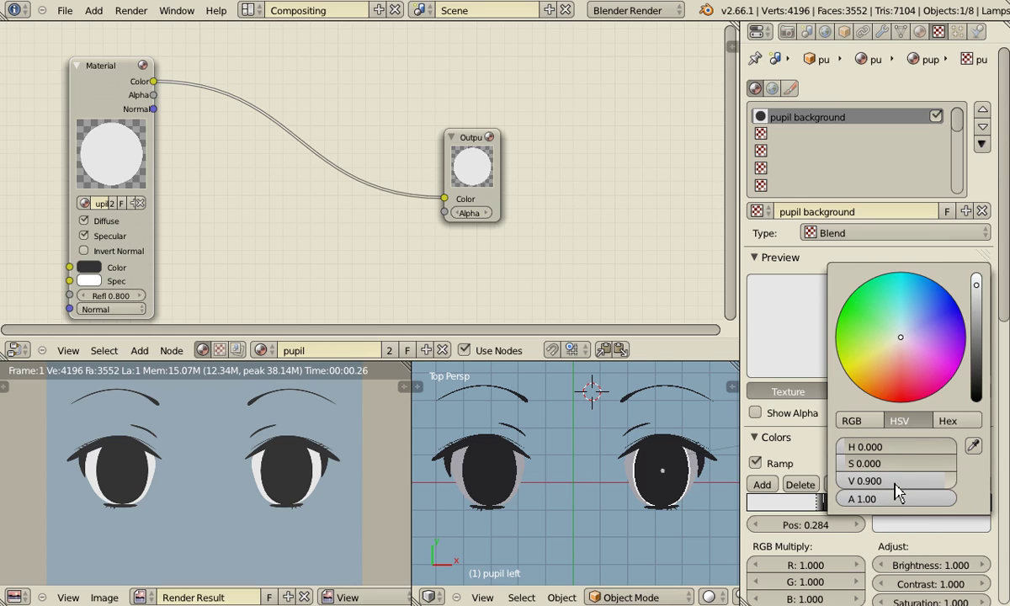
Save over the blend file and render the eyes with F12
key("ctrl+s")
left_click(593, 426)
key("F12")
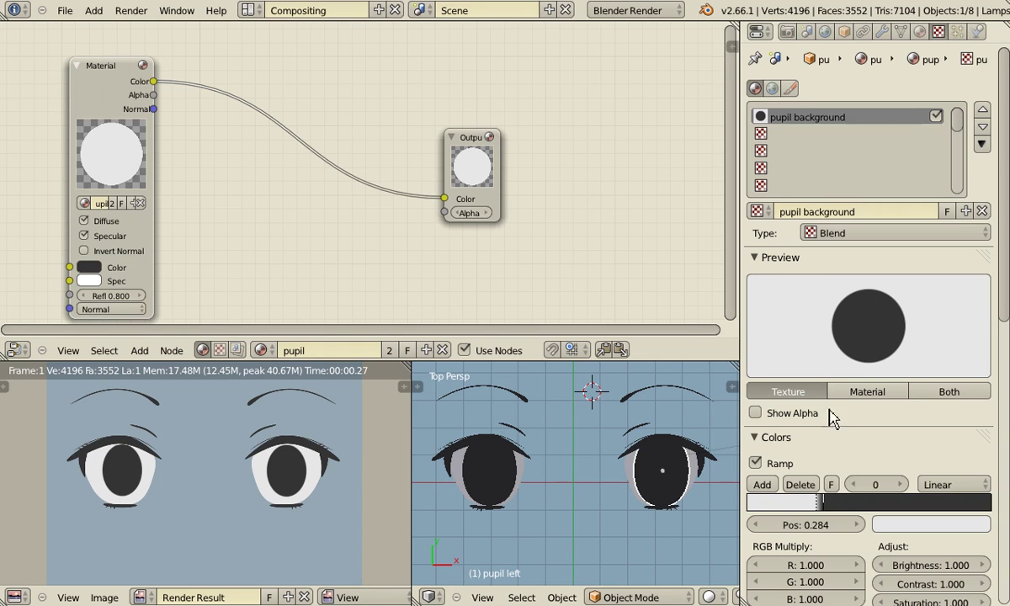
Try different ramp stop positions (0.058–0.494) to tune the pupil edge, then render
left_click_drag(796, 500, 754, 509)
left_click_drag(818, 510, 766, 516)
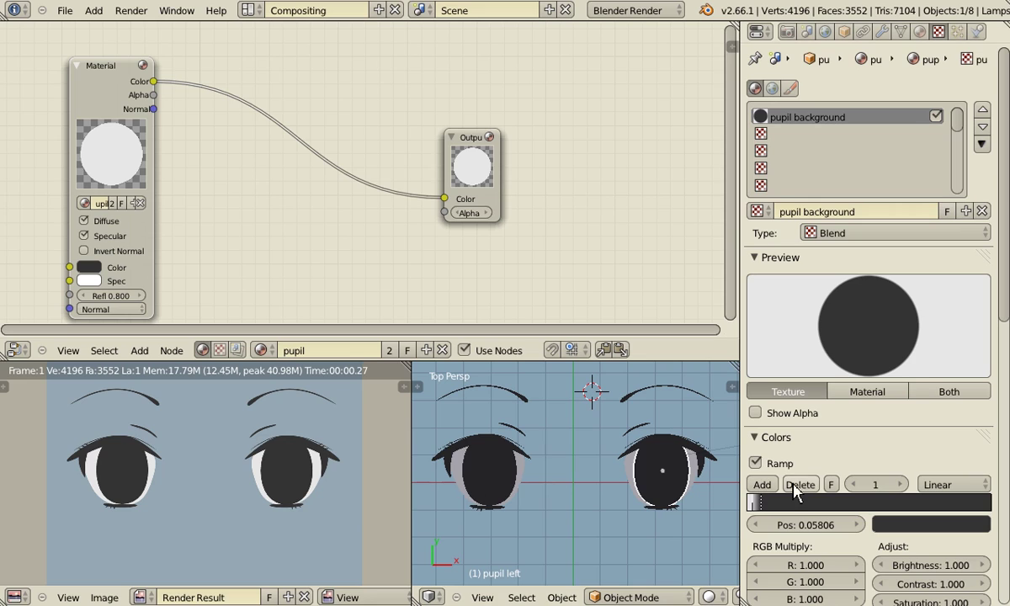
left_click_drag(760, 506, 860, 506)
left_click_drag(755, 501, 844, 503)
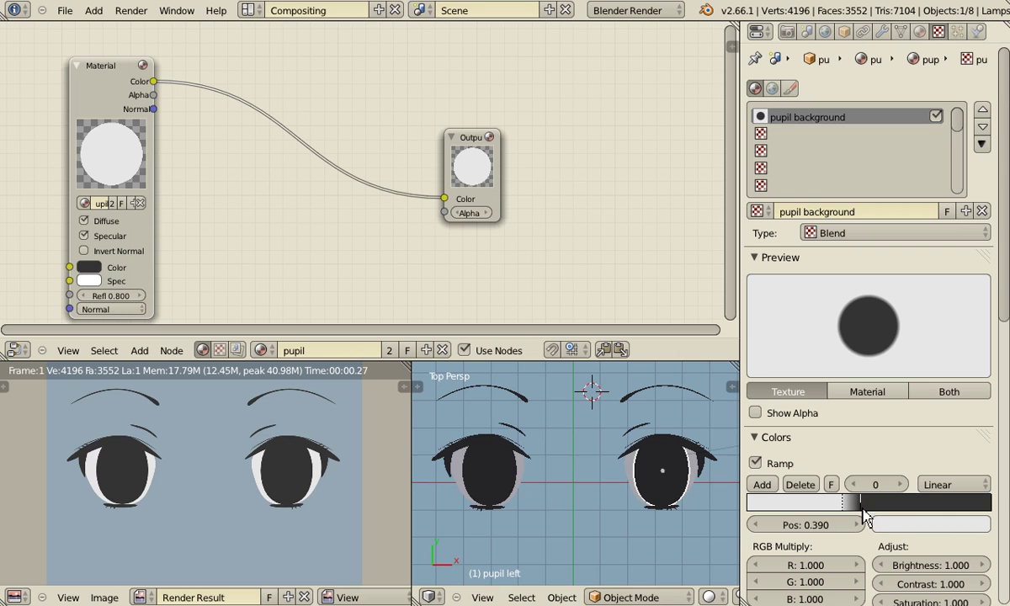
left_click(860, 502)
left_click_drag(861, 505, 868, 505)
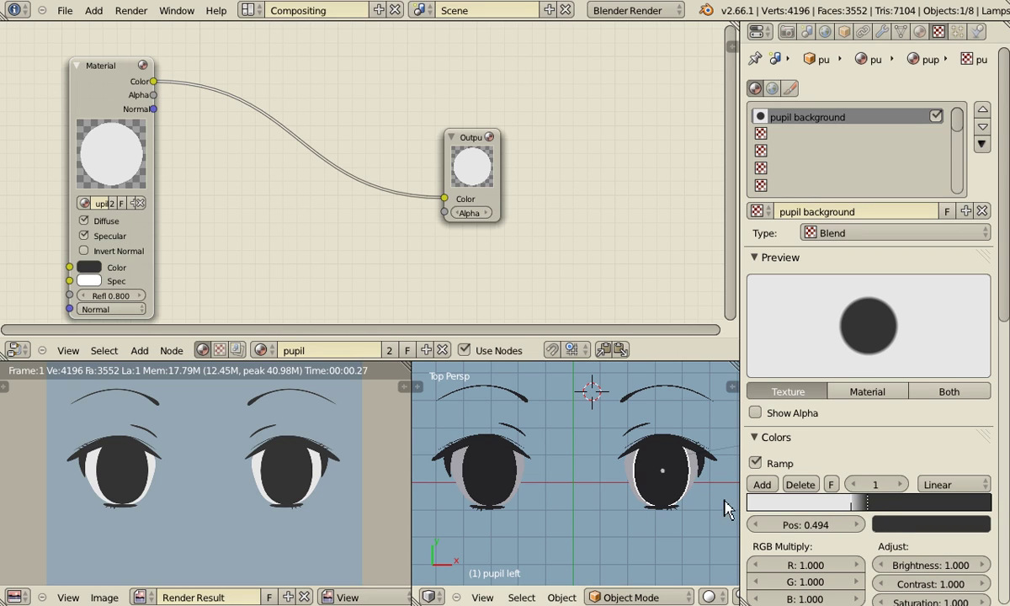
key("F12")
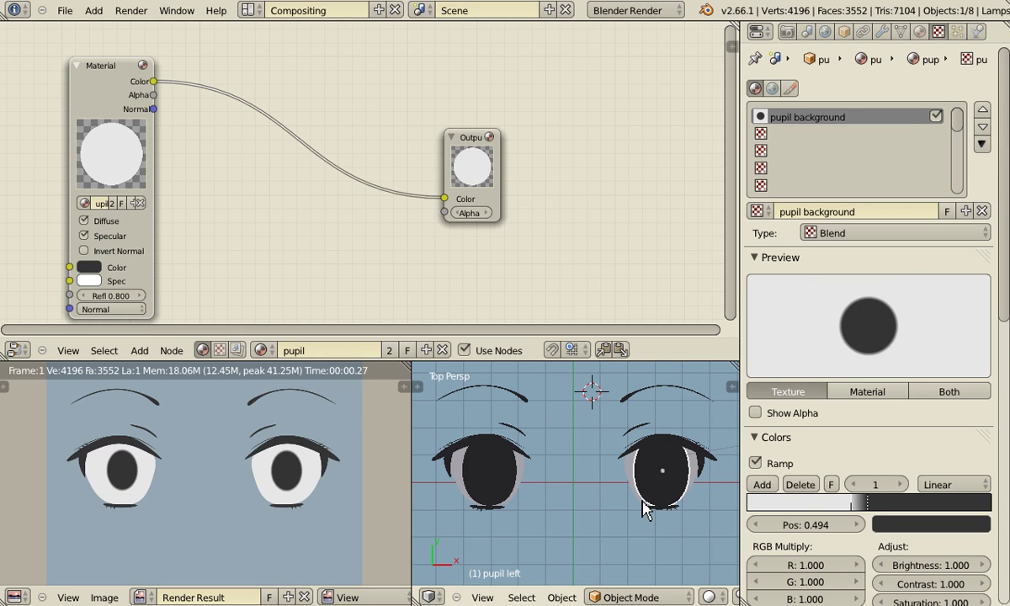
Move both ramp stops near 0.07 and scale the left pupil down to about 0.83
left_click_drag(852, 505, 749, 517)
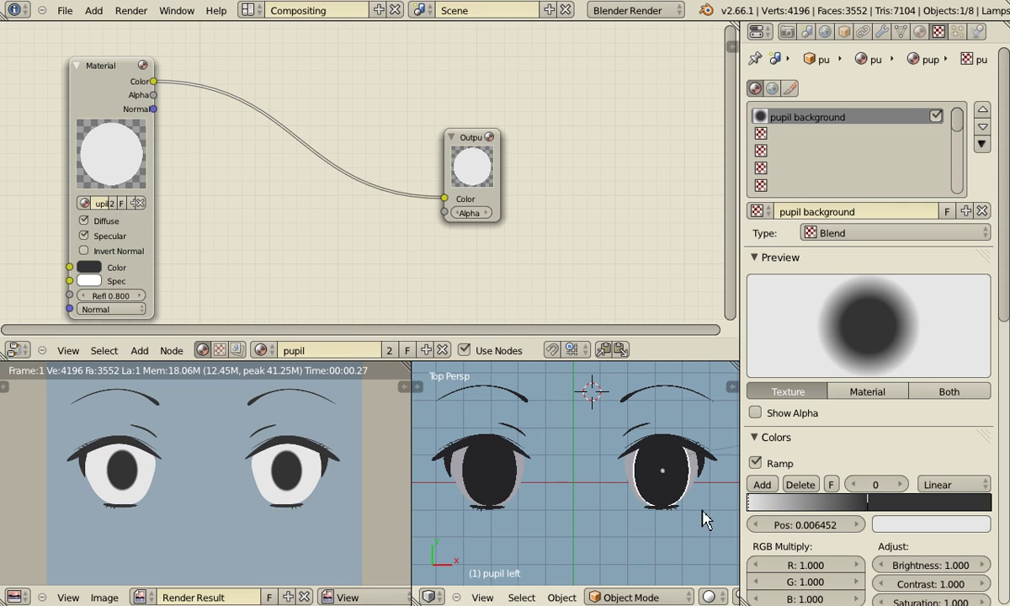
key("s")
key("Escape")
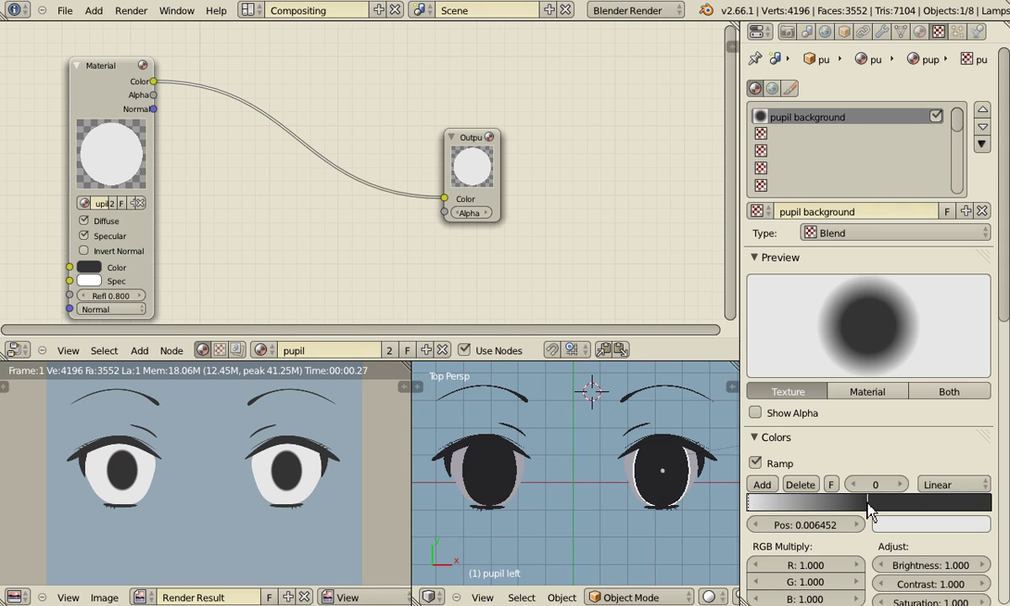
left_click_drag(868, 505, 764, 505)
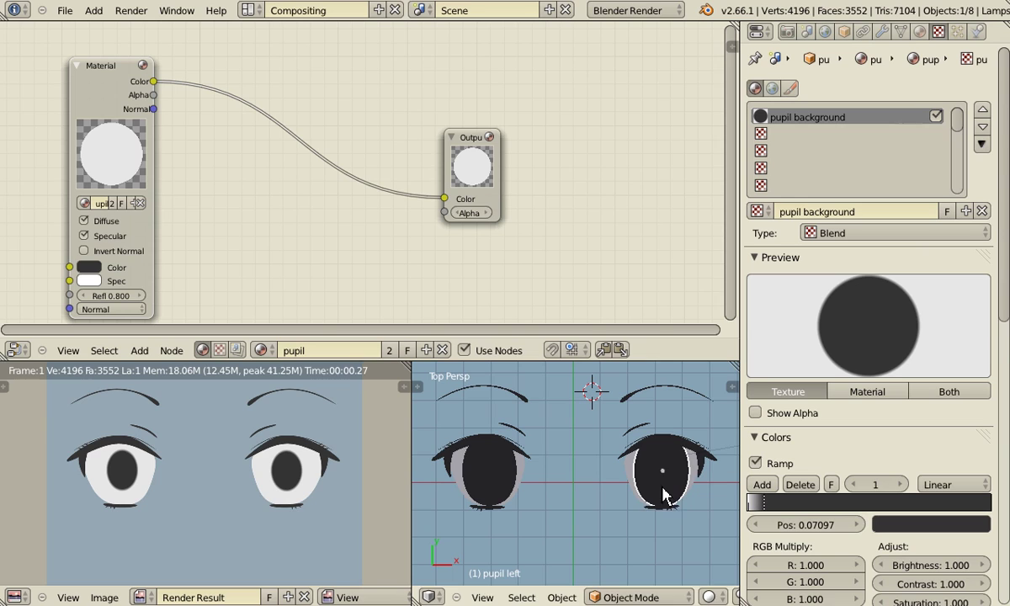
key("s")
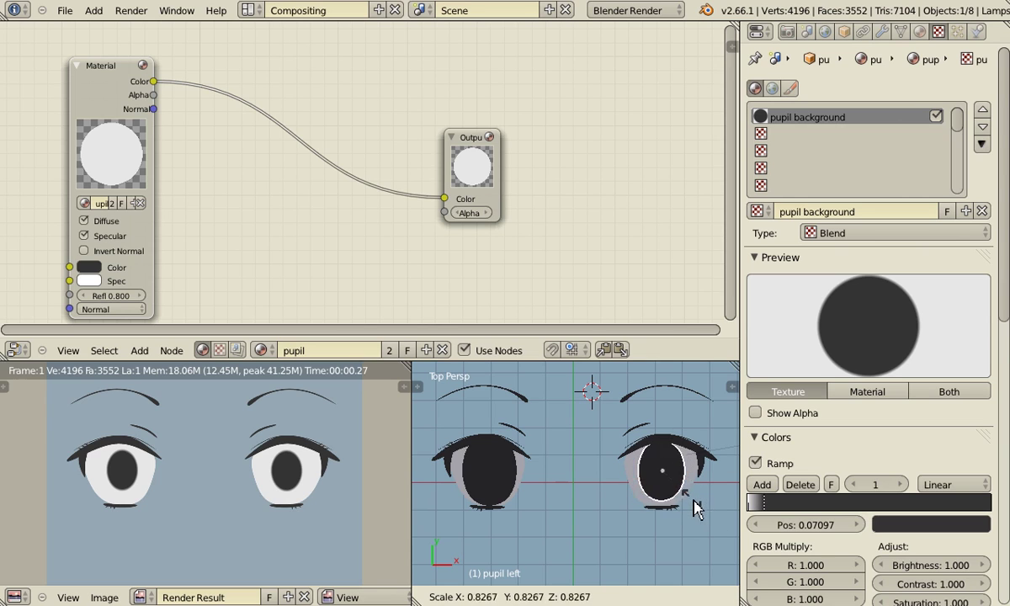
left_click(692, 508)
mouse_move(763, 504)
left_mouse_down()
mouse_move(804, 505)
mouse_move(796, 496)
mouse_move(774, 508)
mouse_move(794, 508)
mouse_move(773, 509)
mouse_move(795, 510)
mouse_move(756, 505)
mouse_move(769, 510)
left_mouse_up()
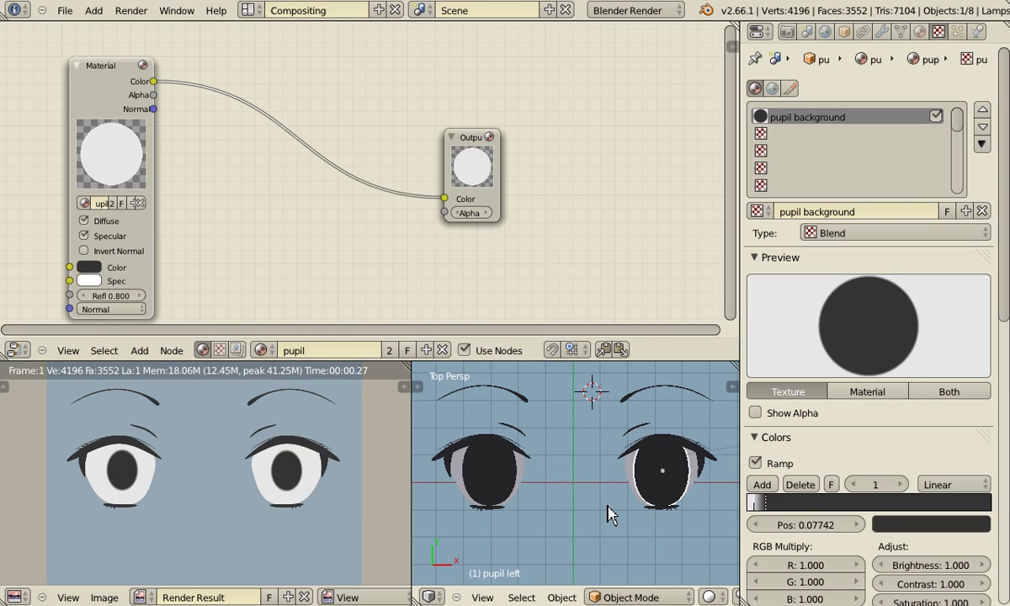
Render, add a ramp stop, delete the extras, and move the second stop to about 0.532
key("F12")
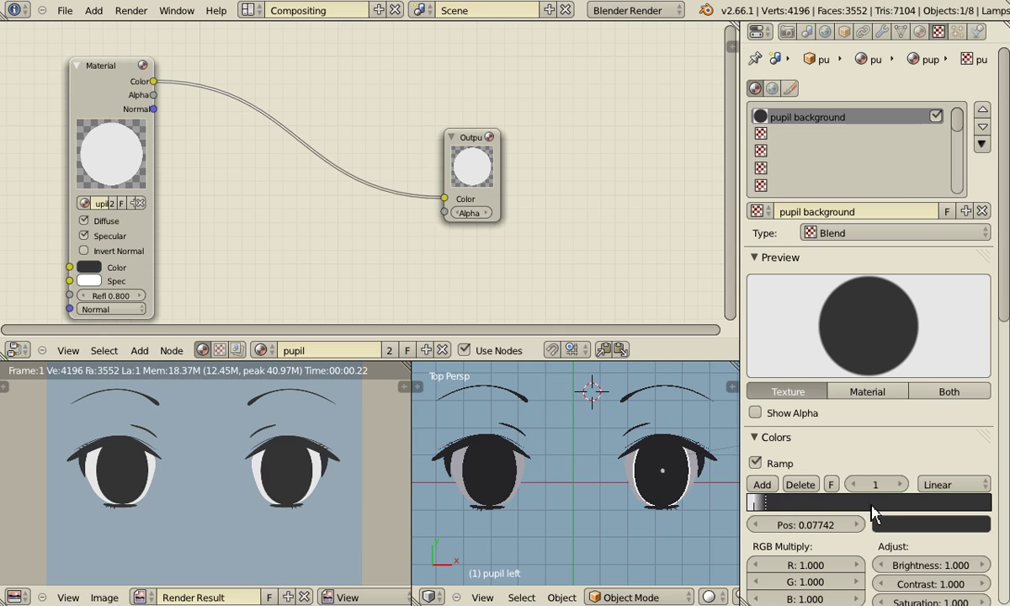
left_click(876, 505, "ctrl")
left_click(802, 484)
left_click(818, 485)
left_click_drag(880, 509, 872, 515)
left_click(897, 526)
Set the second ramp stop's colour to a magenta purple at brightness 0.5
left_click(892, 526)
left_click(891, 486)
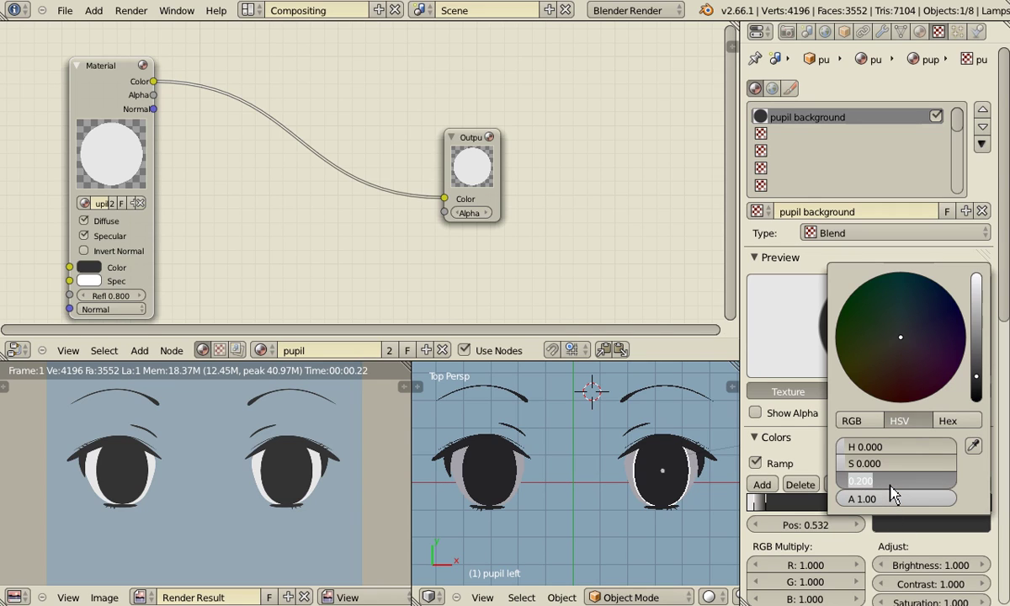
key("BackSpace")
type("0.5")
key("Return")
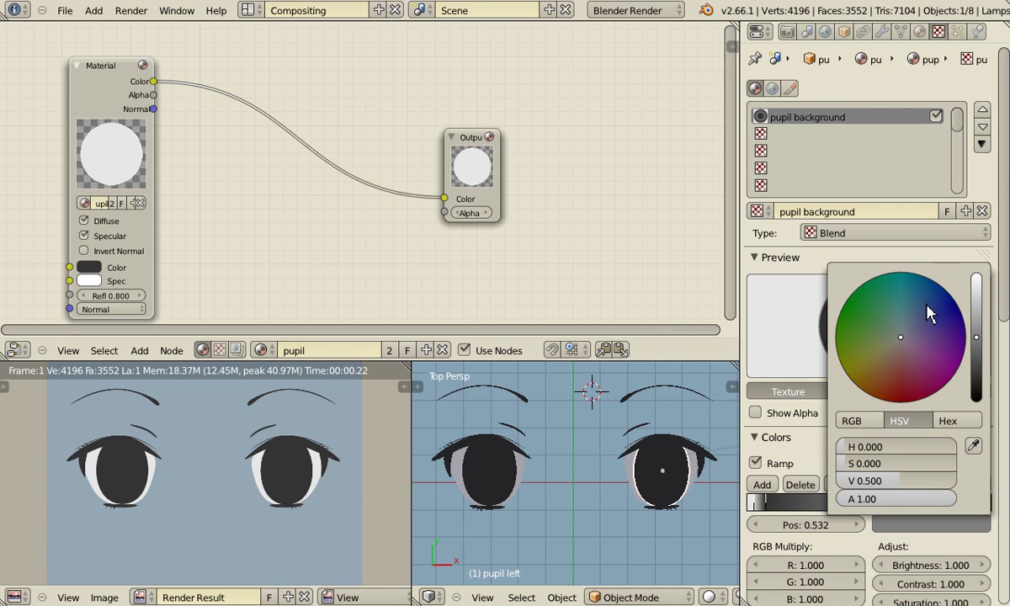
left_click_drag(904, 333, 897, 384)
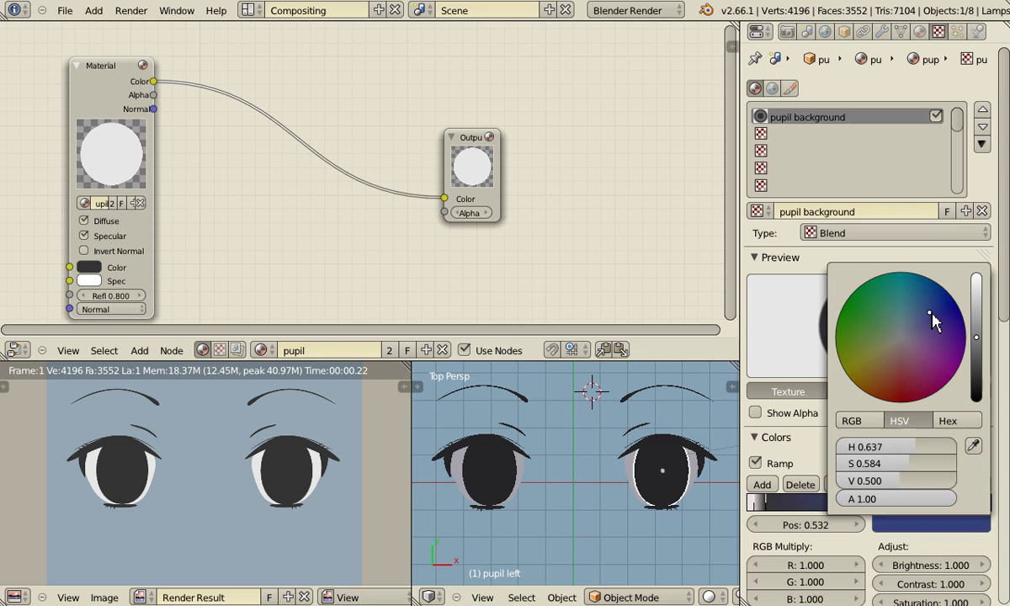
left_click_drag(930, 313, 937, 369)
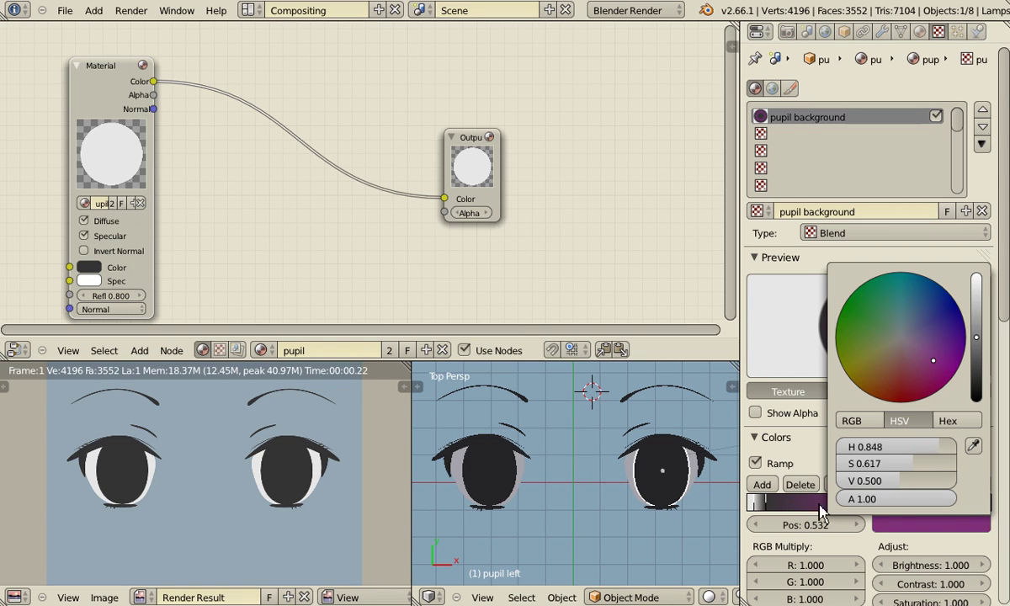
Paste the purple onto the first stop and move the second stop to 0.423
left_click(766, 503)
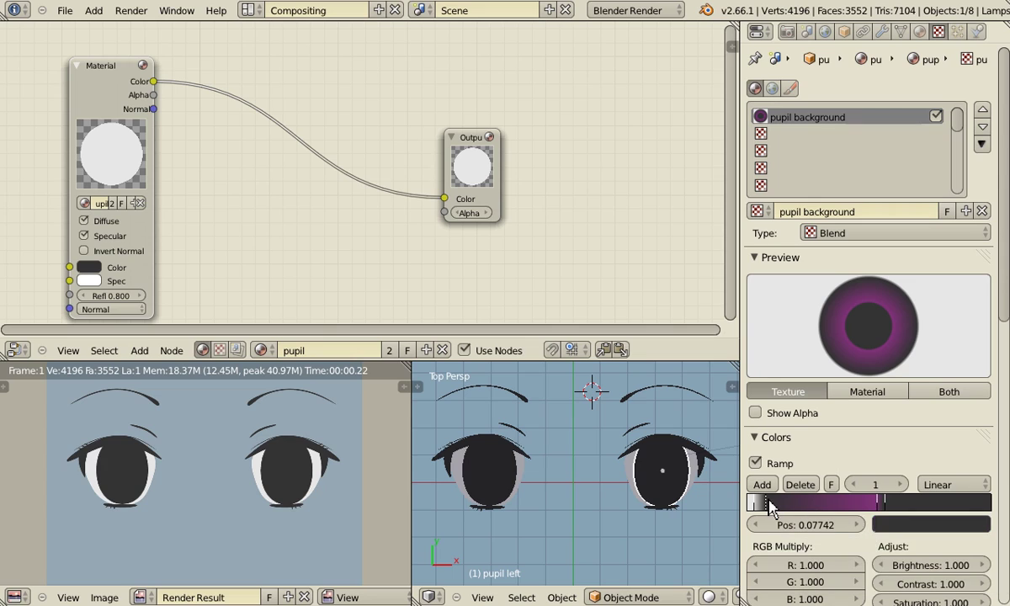
key("ctrl+v")
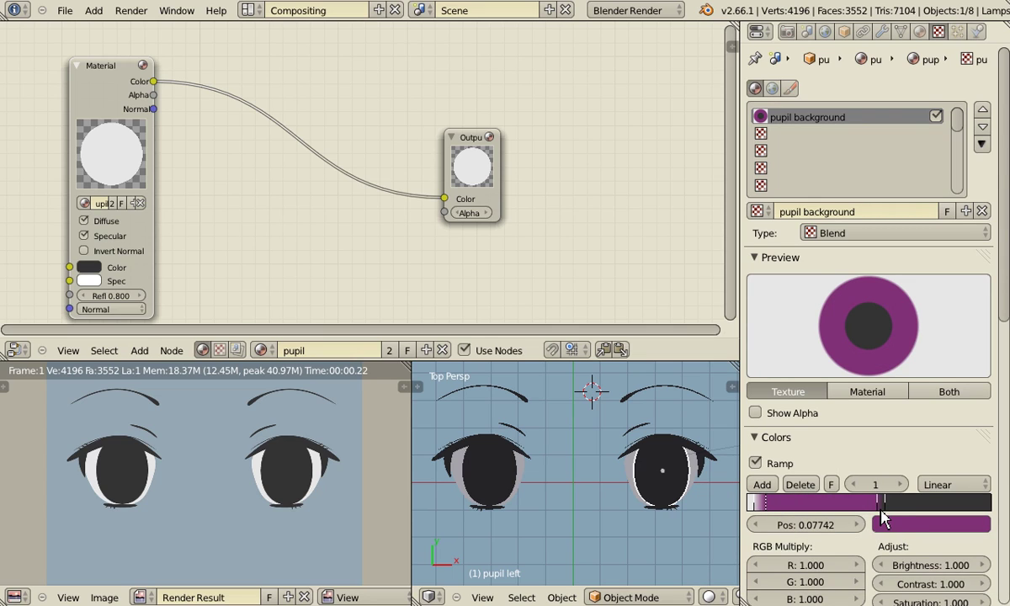
left_click(879, 507)
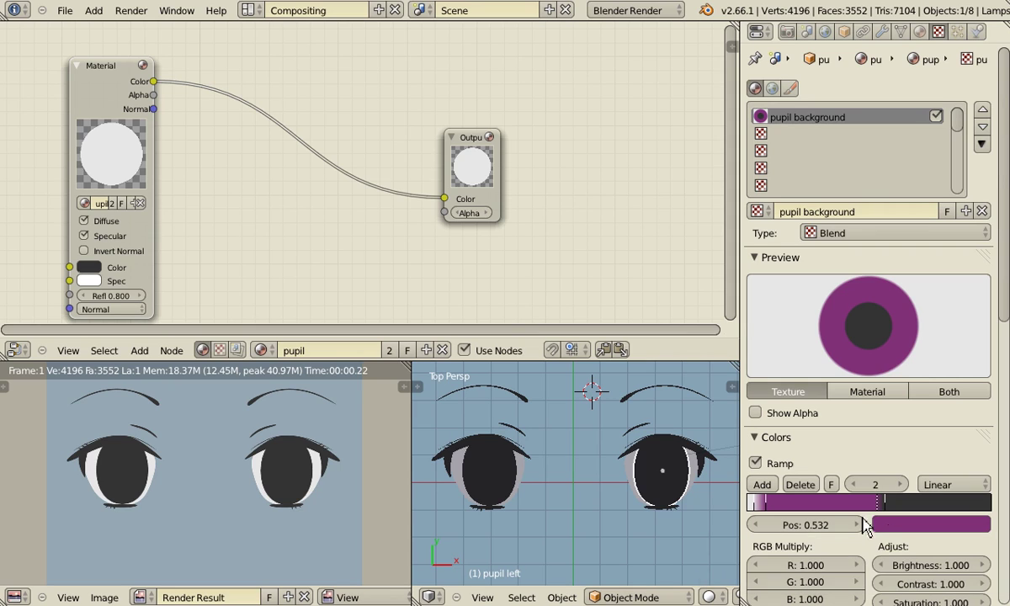
left_click(767, 507)
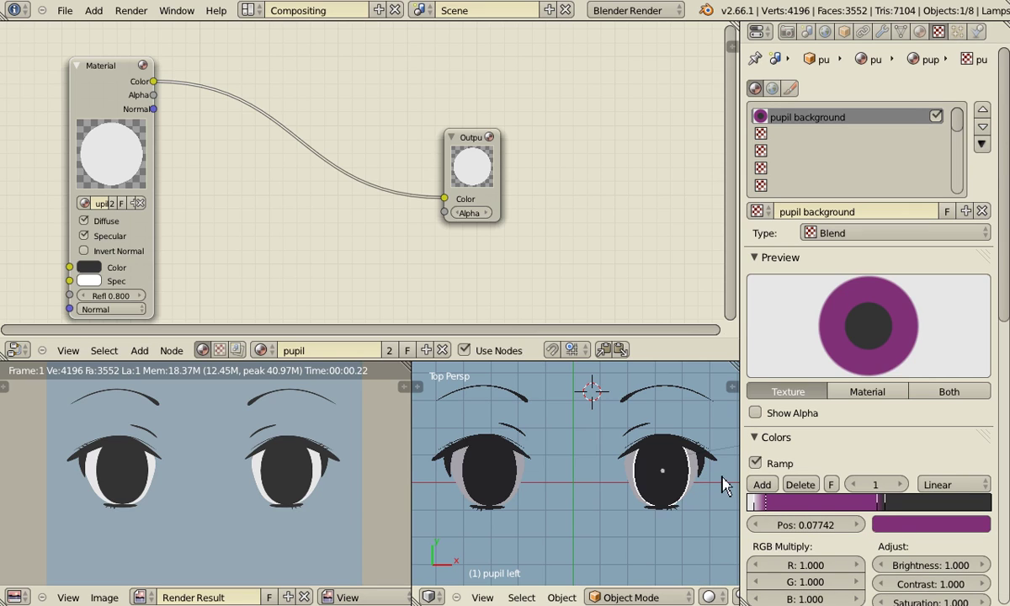
left_click_drag(878, 504, 853, 510)
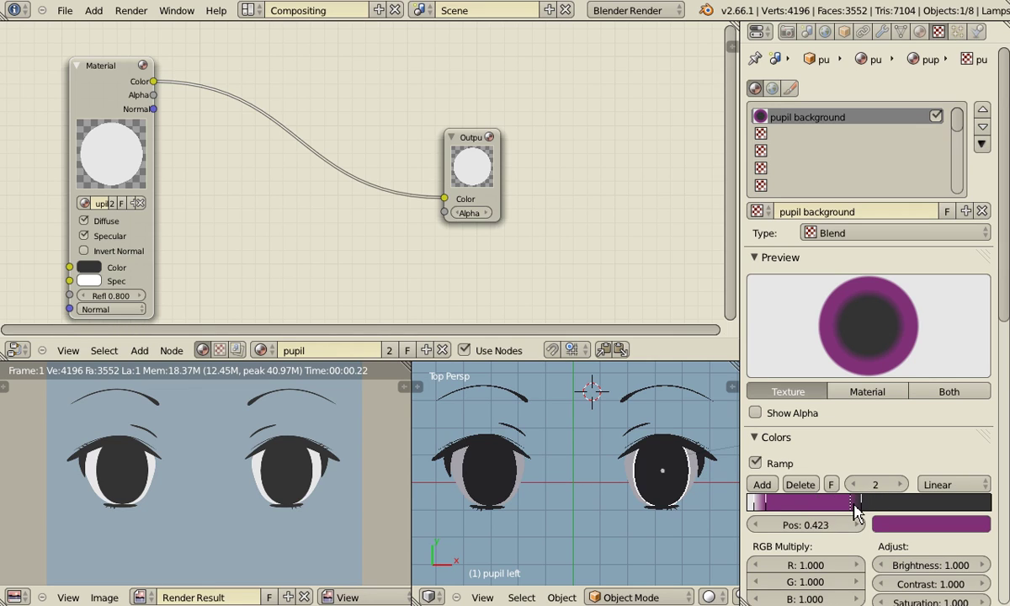
Save over the blend file and render the eyes with purple irises
key("ctrl+s")
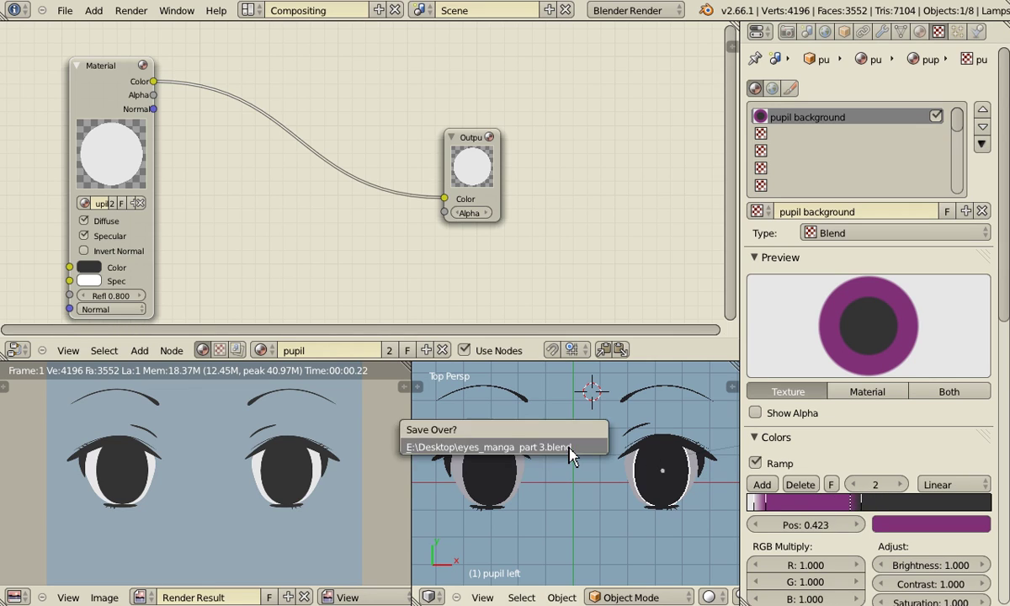
left_click(575, 458)
key("F12")
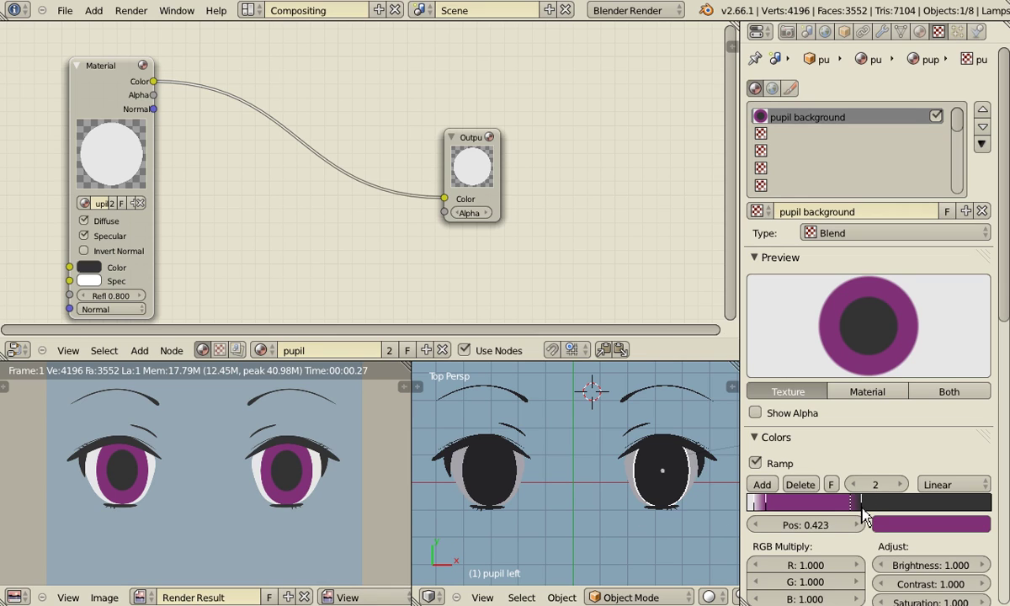
Add a third ramp stop at 0.484 to tighten the iris edge and re-render
left_click_drag(862, 511, 910, 504, "ctrl")
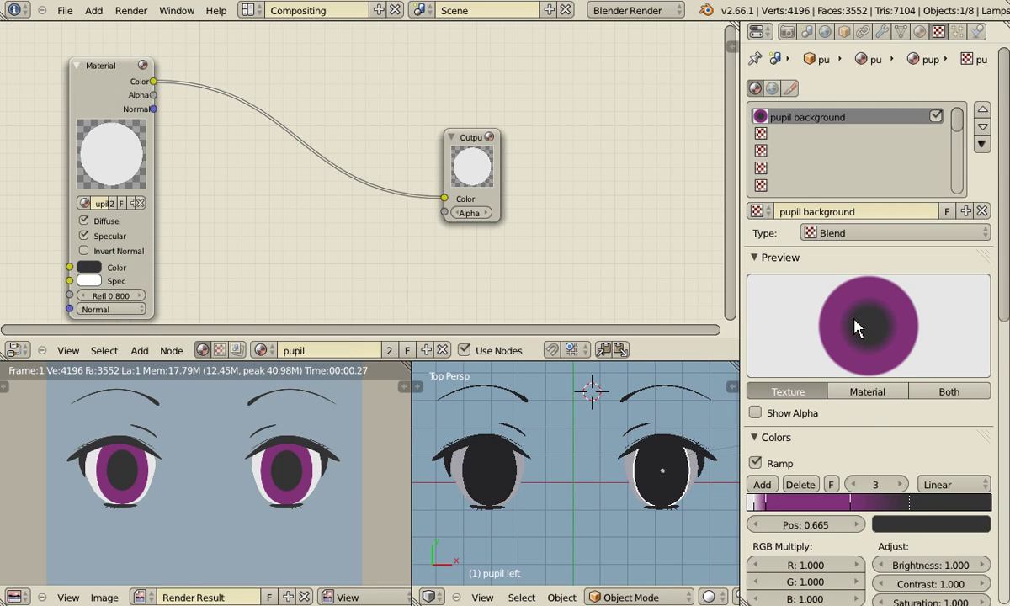
left_click_drag(910, 504, 874, 503)
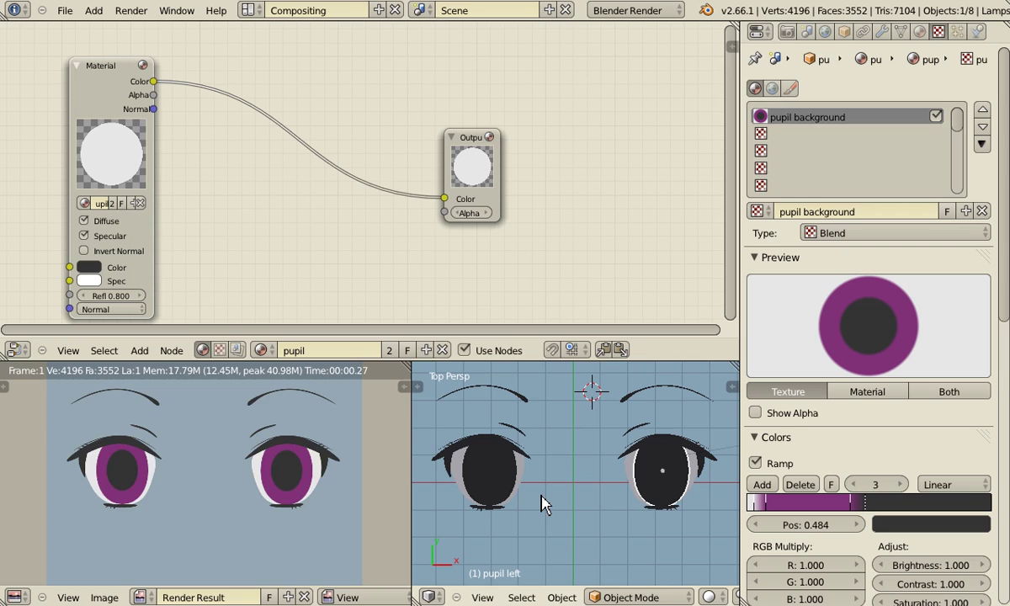
key("F12")
scroll(223, 514, "down", 3)
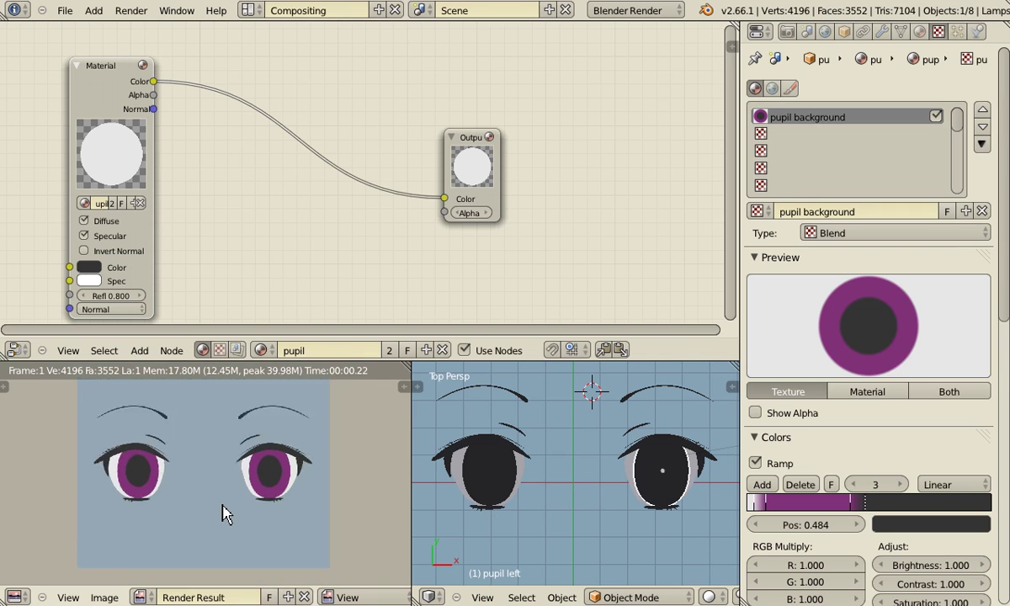
scroll(224, 513, "up", 6)
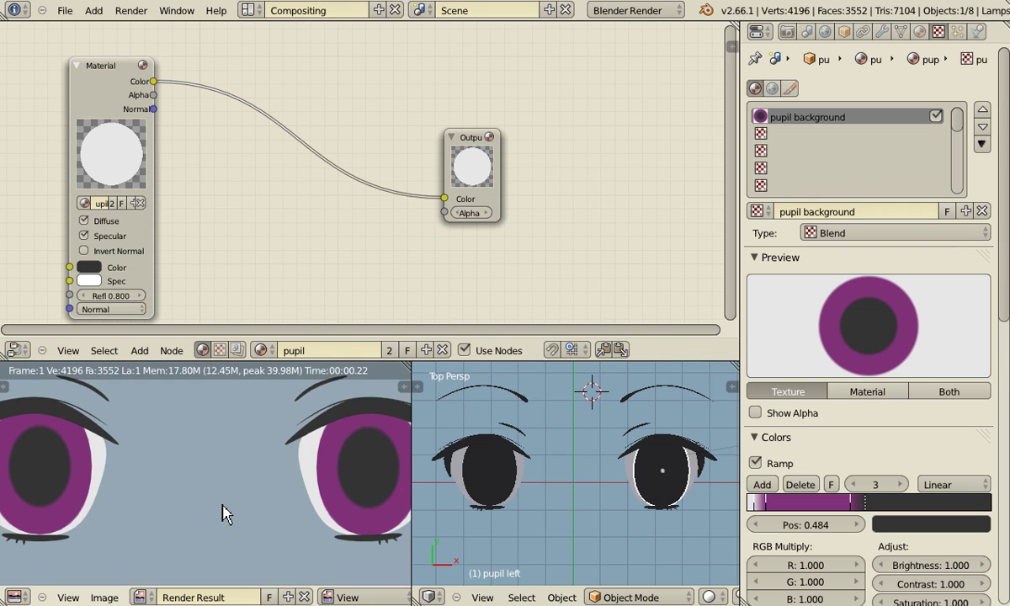
scroll(224, 513, "down", 3)
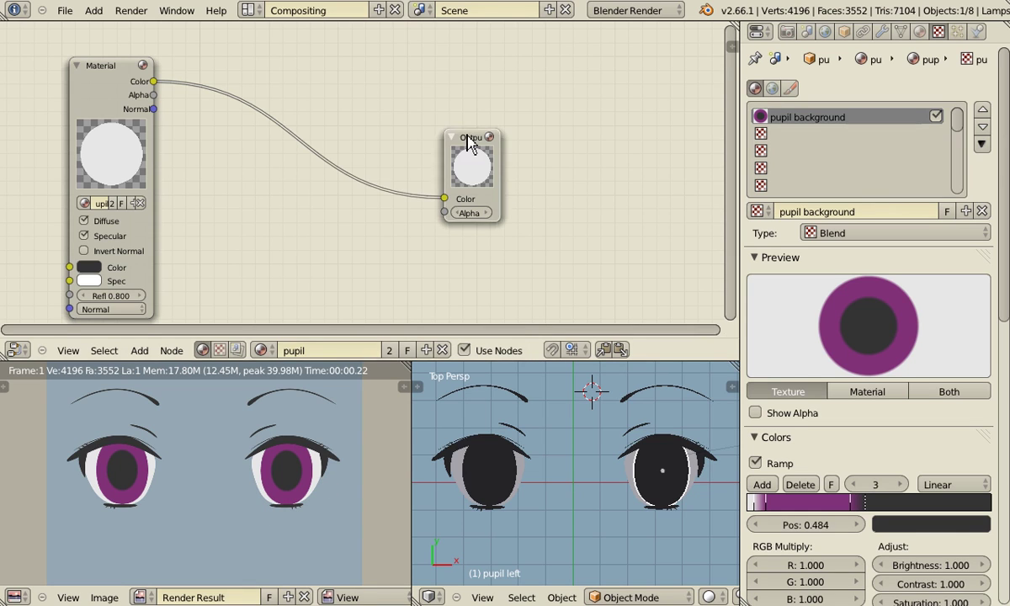
Move the Output node right and the Material node to the upper left of the node editor
left_click_drag(471, 139, 638, 124)
left_click_drag(115, 90, 71, 91)
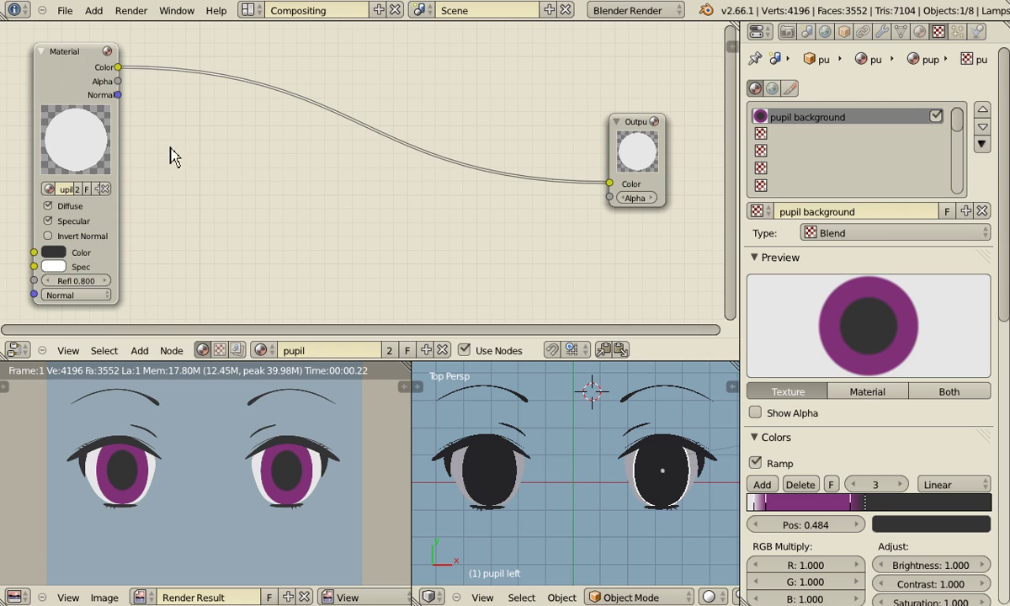
key("Home")
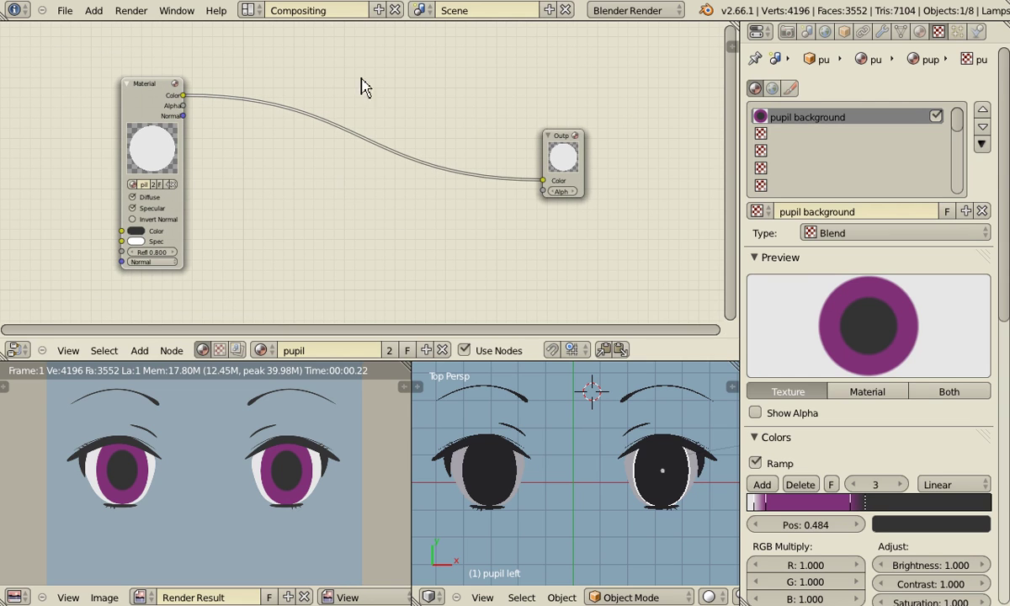
scroll(306, 208, "down", 1)
middle_click_drag(306, 207, 332, 235)
scroll(289, 233, "down", 1)
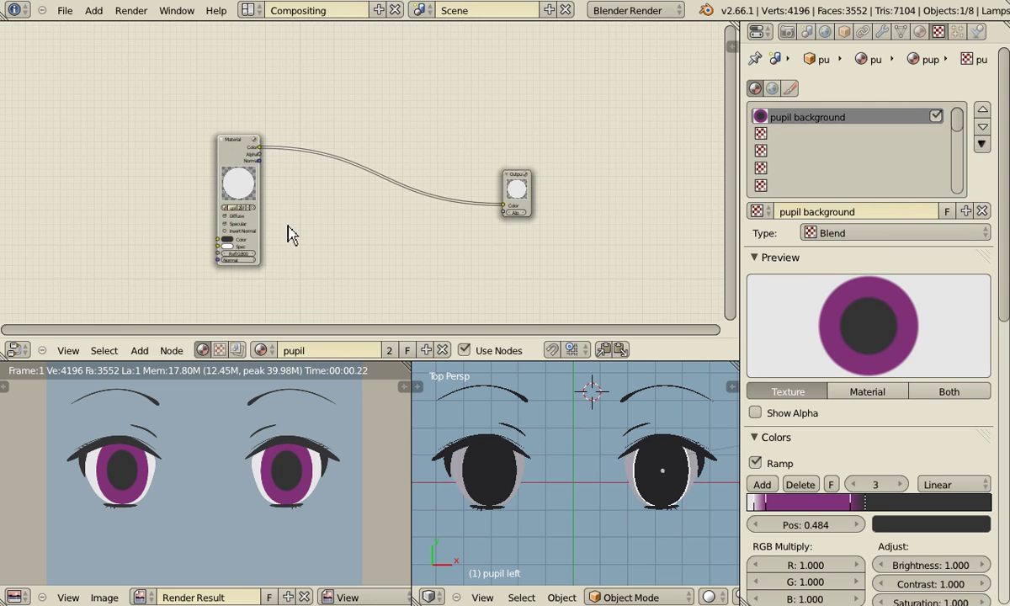
scroll(290, 239, "up", 1)
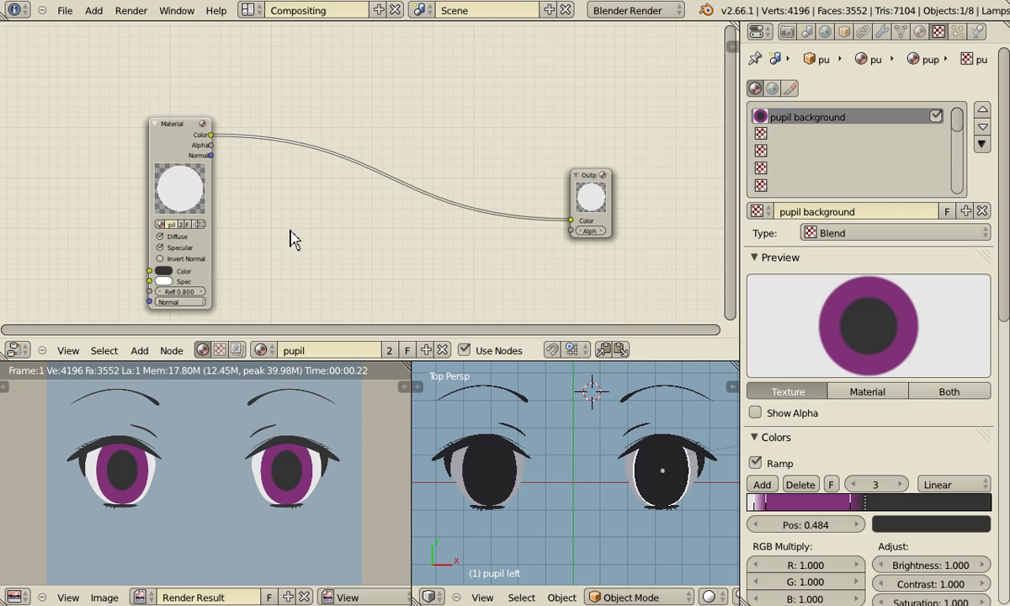
left_click_drag(168, 148, 76, 146)
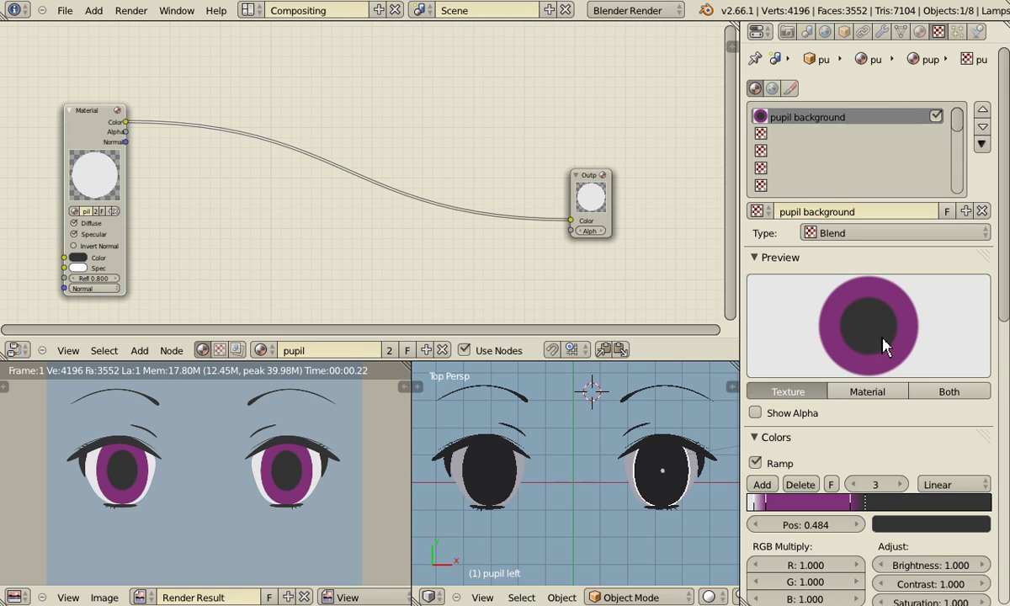
Create a new Blend texture in the pupil material's next empty slot
left_click(774, 136)
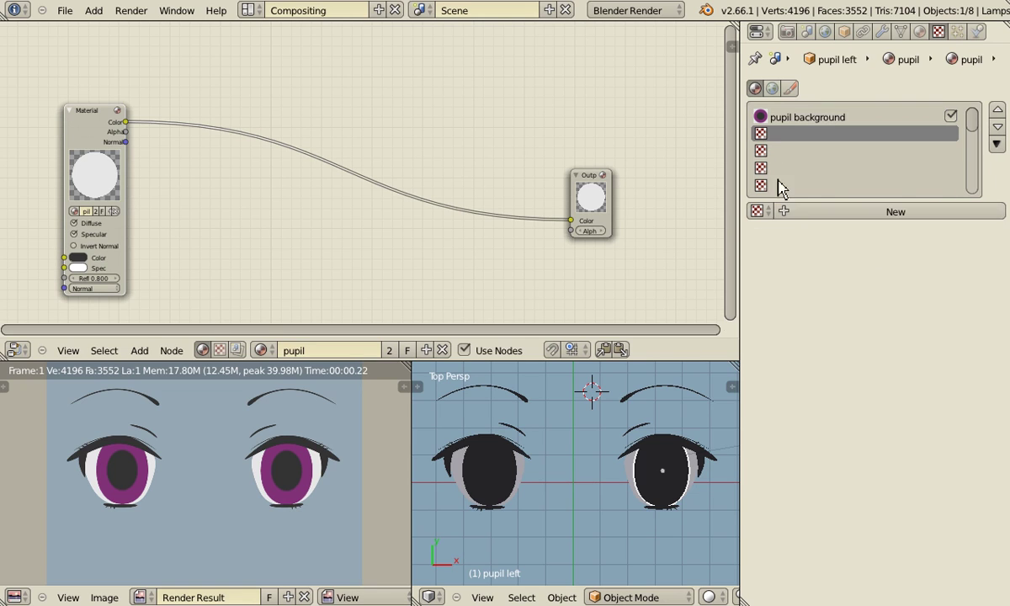
left_click(796, 214)
left_click(838, 231)
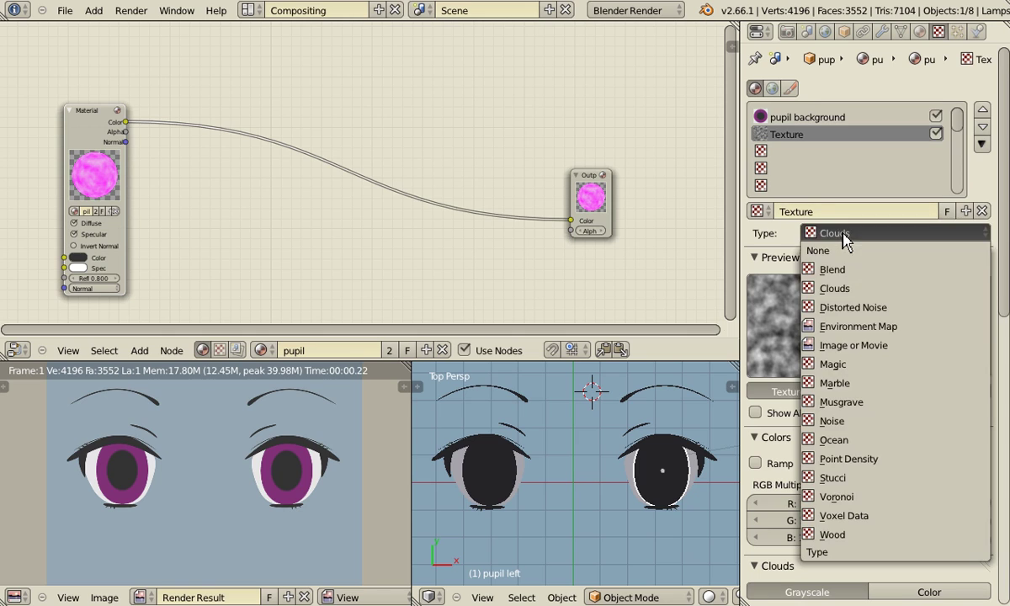
left_click(831, 270)
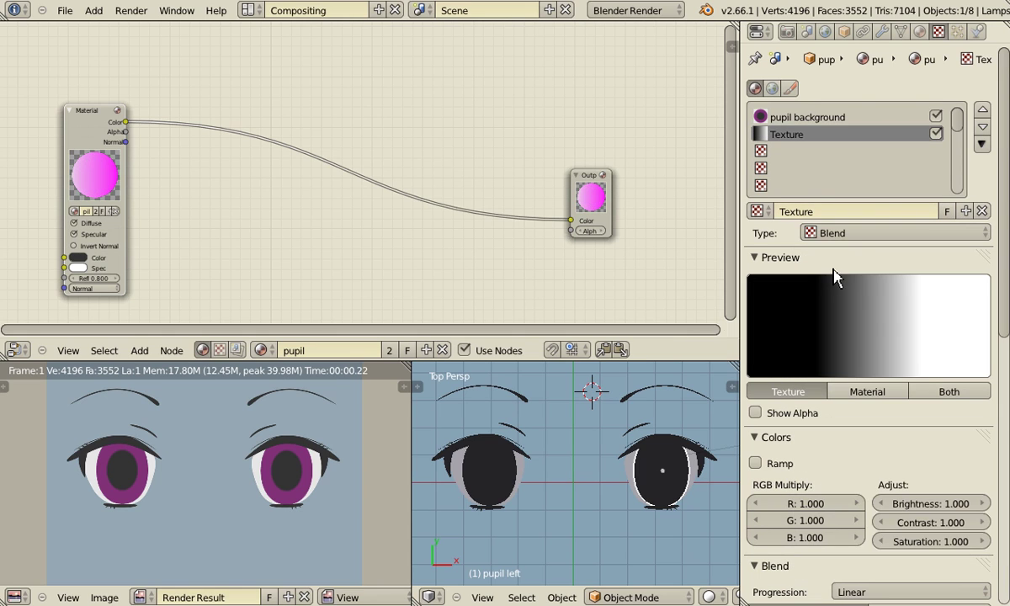
Enable the texture's colour ramp and set its progression to Spherical
left_click(757, 465)
scroll(827, 480, "down", 4)
left_click(867, 527)
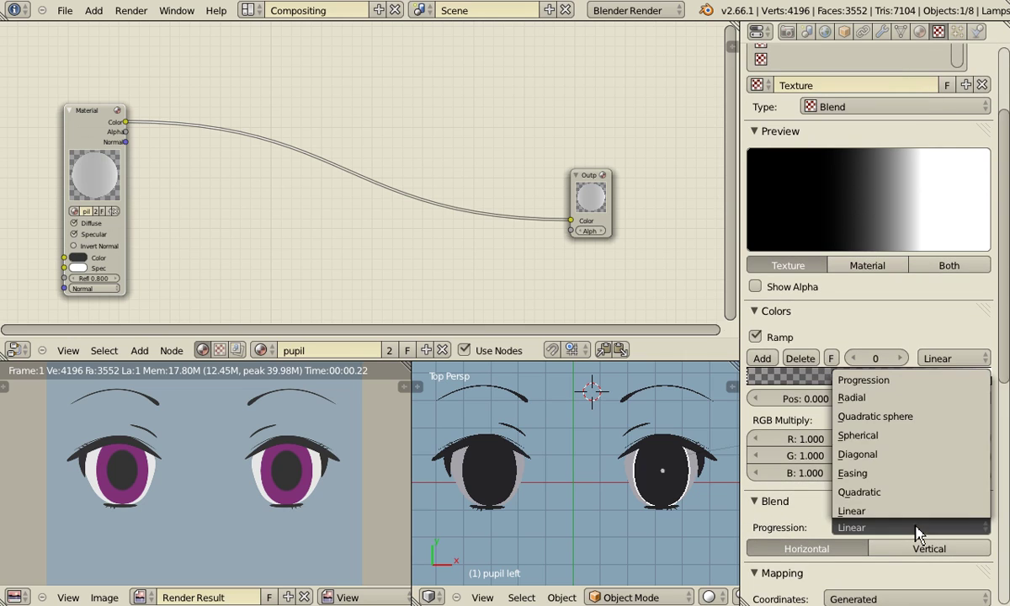
left_click(878, 435)
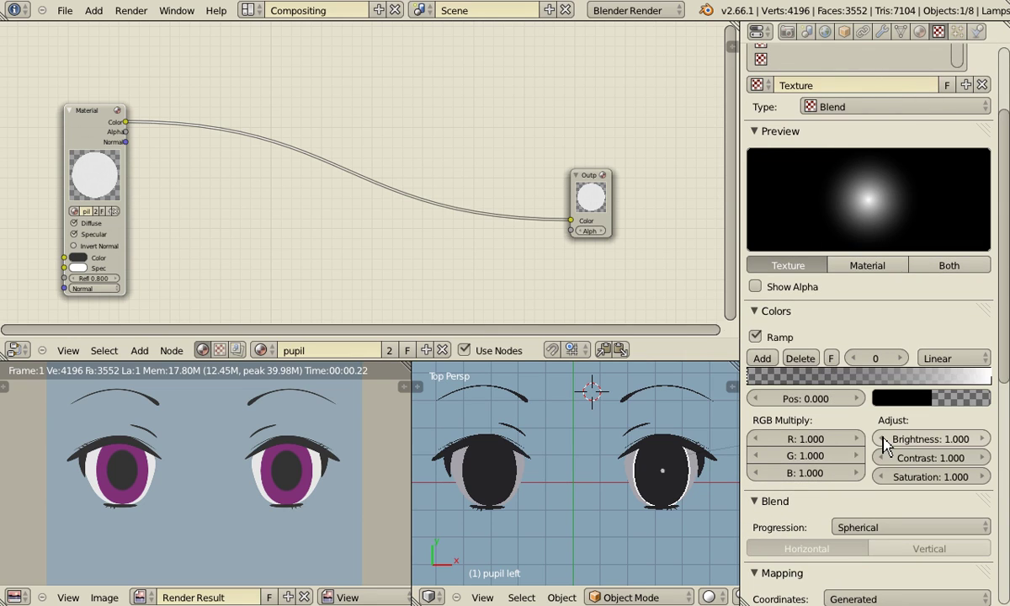
Move the two ramp stops inward to about 0.577 and 0.629
left_click_drag(749, 376, 808, 380)
left_click_drag(987, 381, 888, 396)
left_click_drag(805, 378, 894, 384)
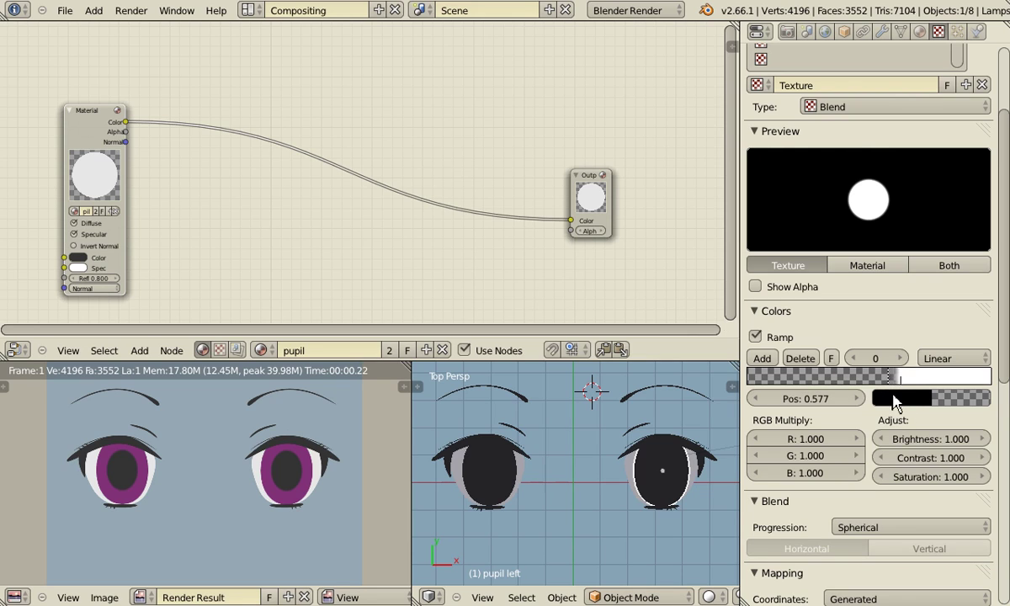
Make the black stop fully opaque and set the right stop to pure white
left_click(894, 400)
left_click_drag(829, 372, 978, 384)
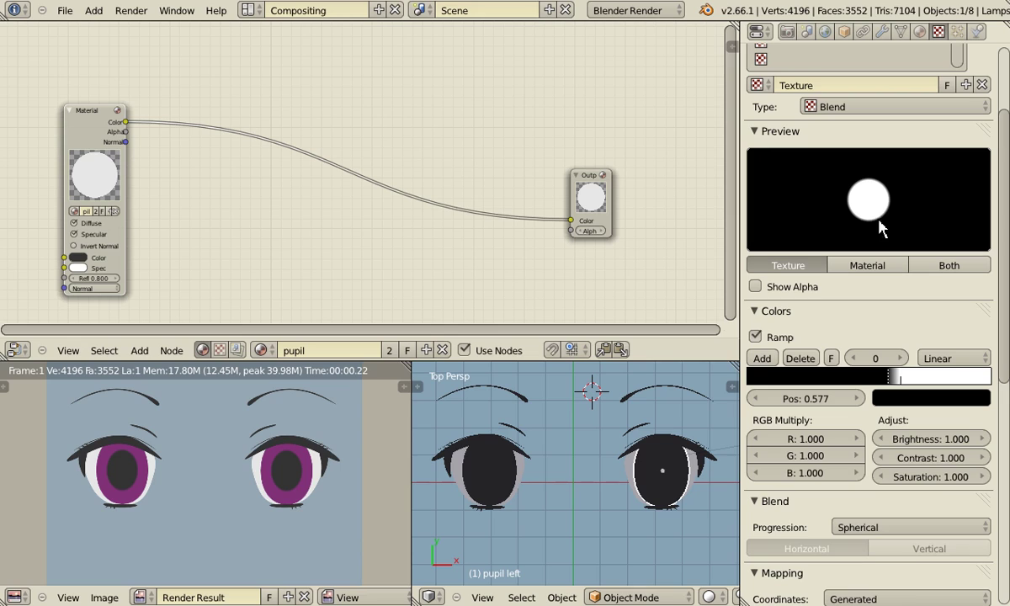
left_click(900, 376)
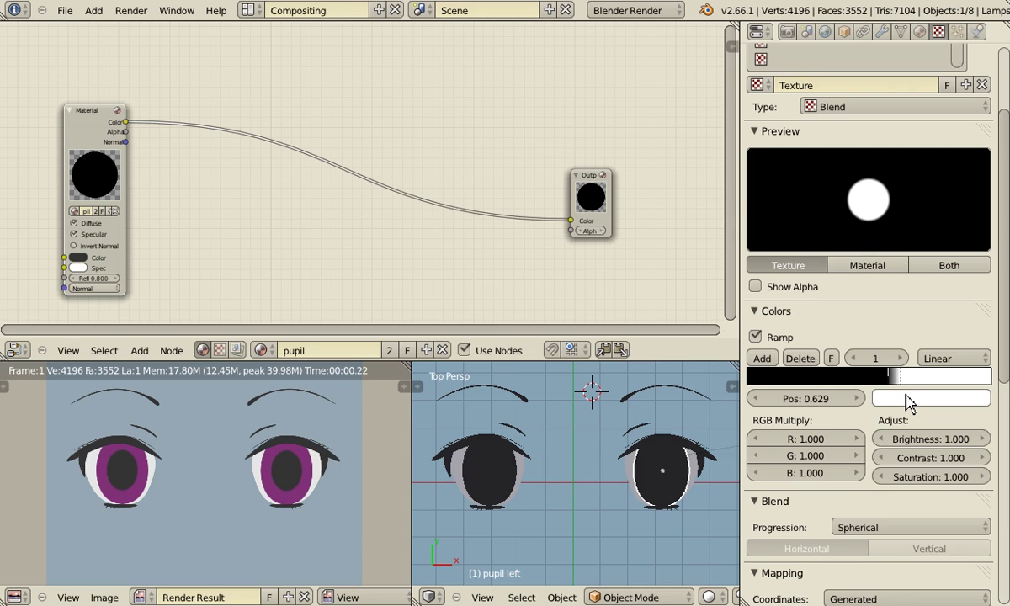
left_click(908, 403)
left_click(897, 360)
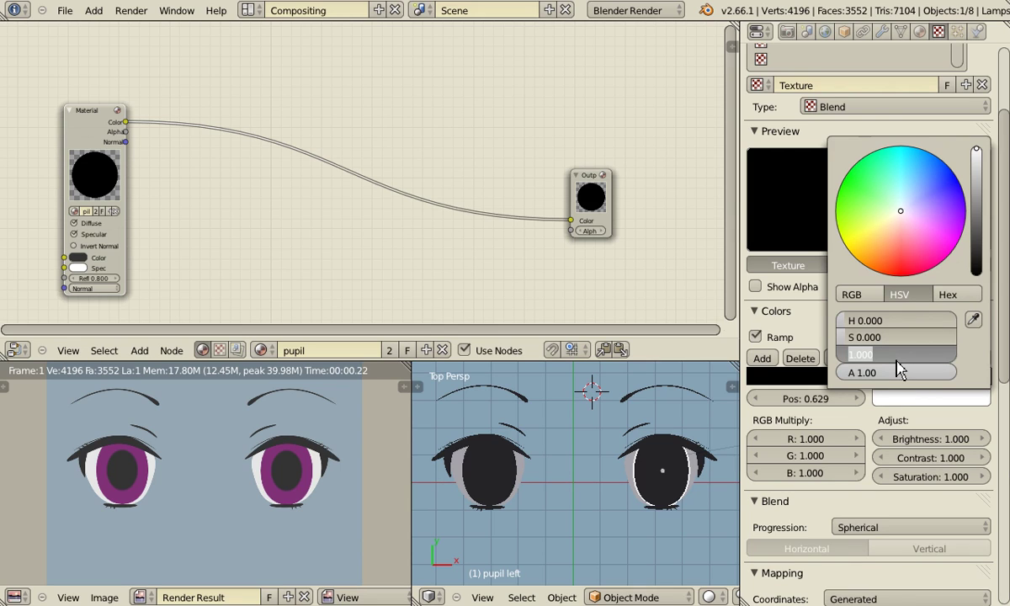
key("Return")
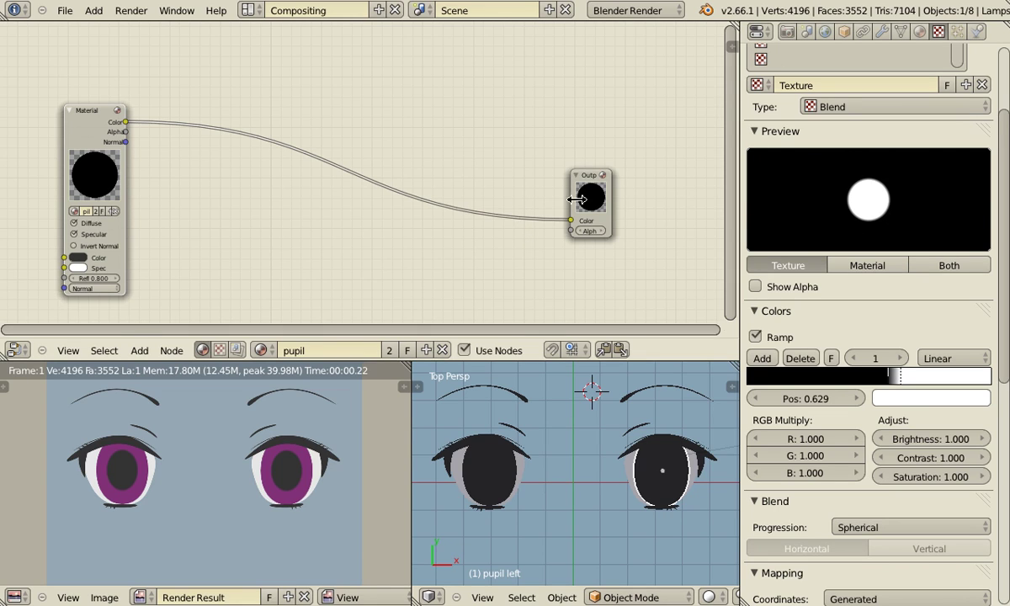
scroll(841, 149, "up", 3)
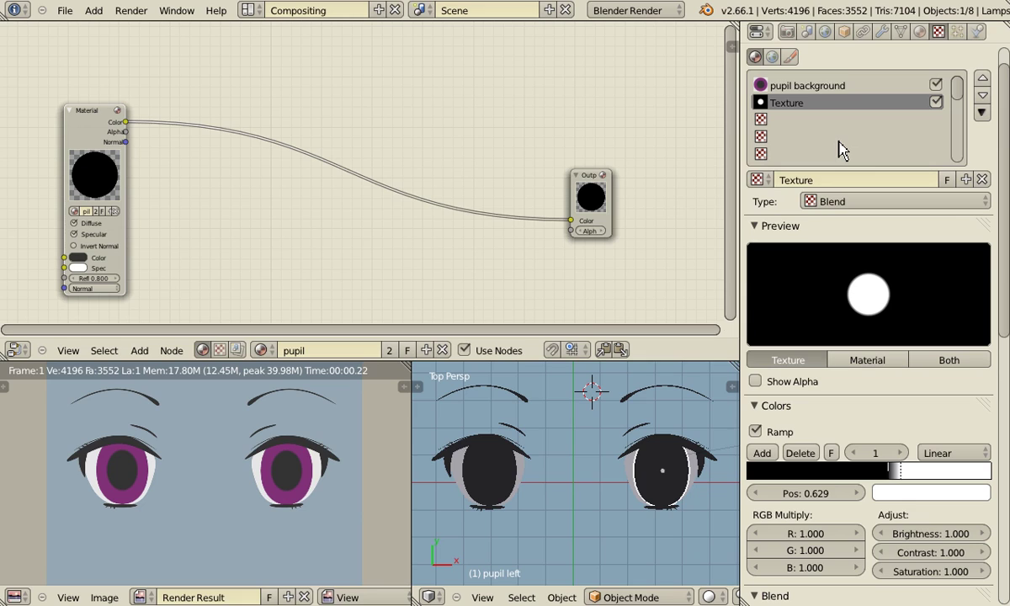
Show texture nodes and add a new third texture named 'pupil nodes'
left_click(219, 350)
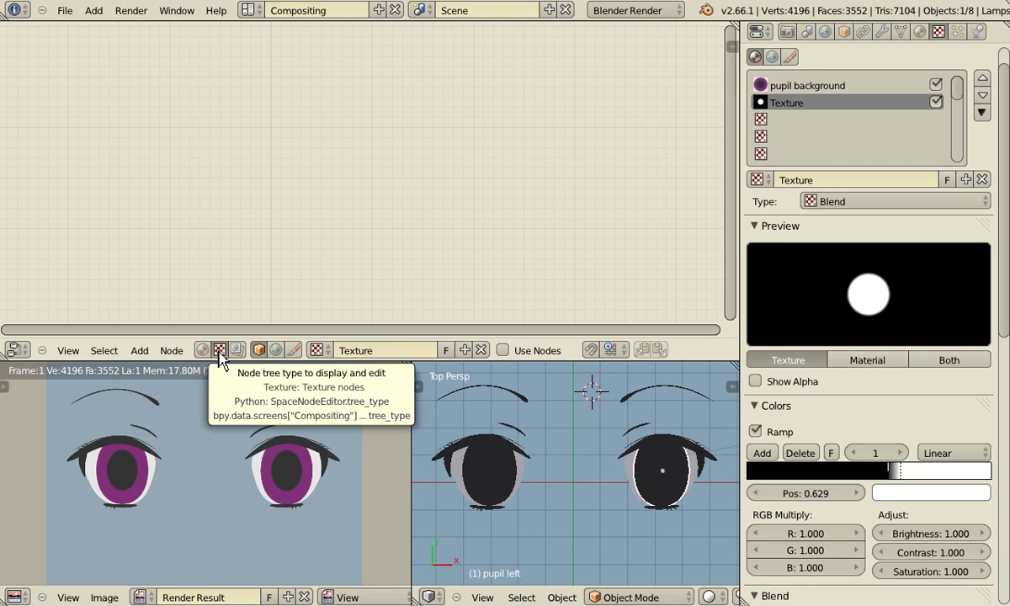
left_click(760, 120)
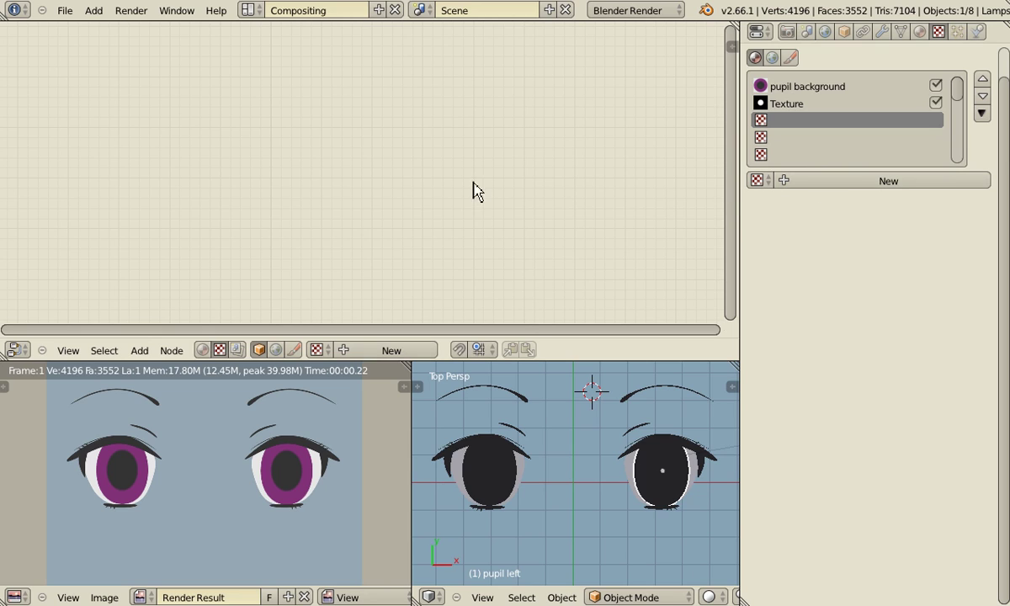
left_click(810, 183)
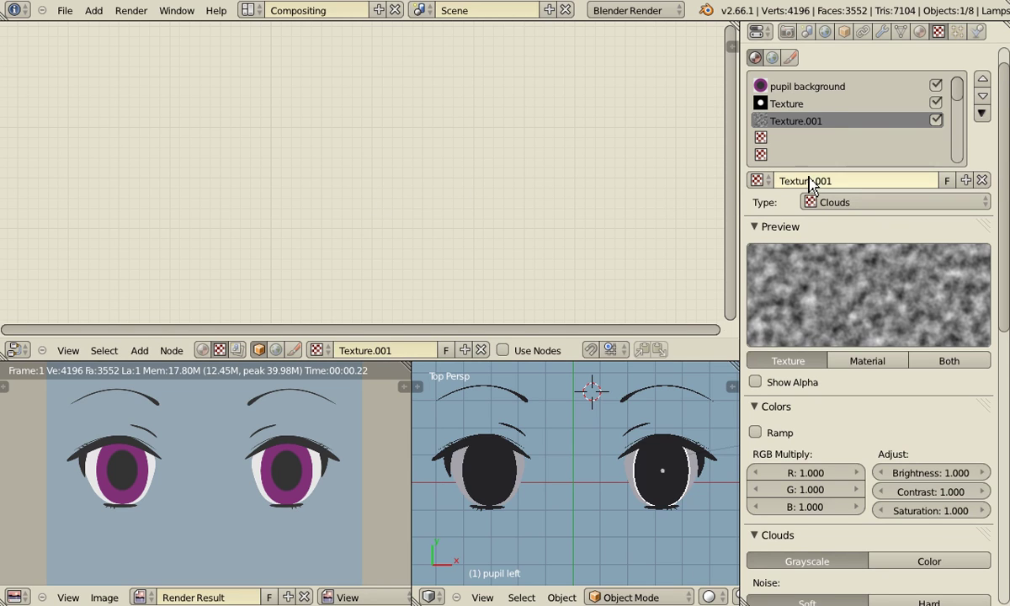
left_click(829, 183)
type("pup")
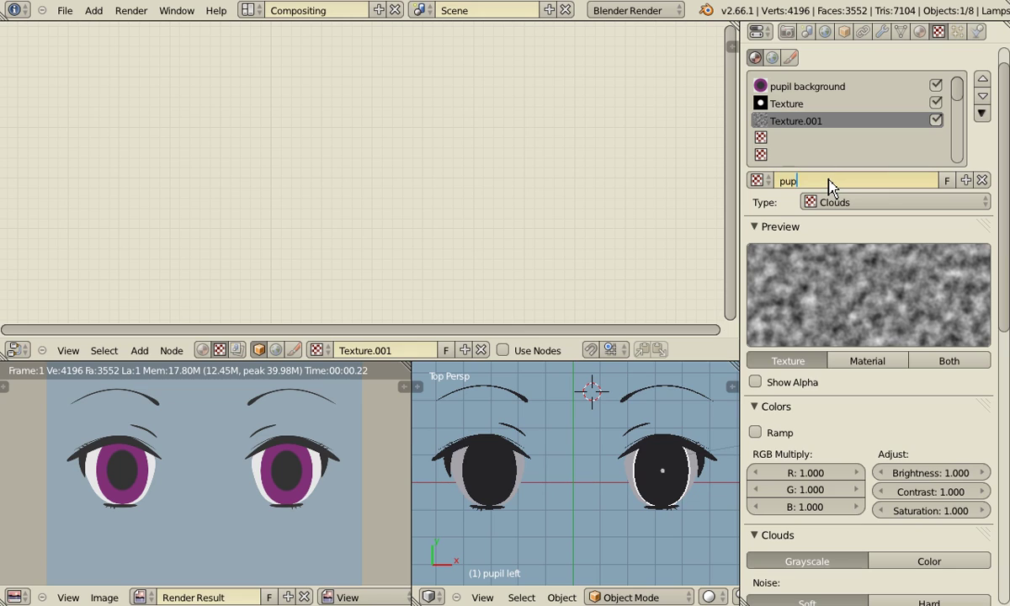
type("il nodes")
key("Return")
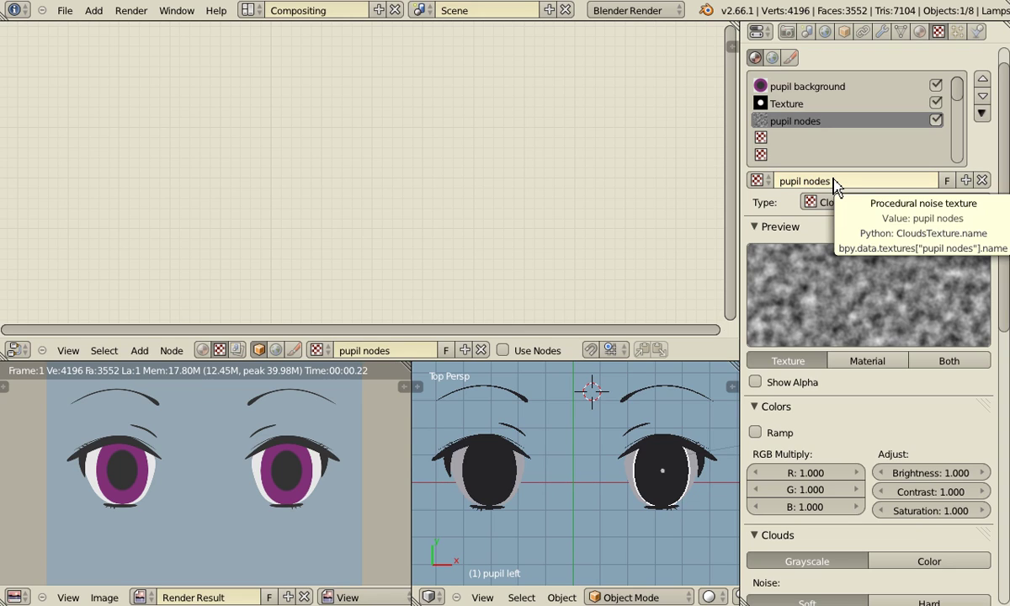
scroll(814, 234, "down", 3)
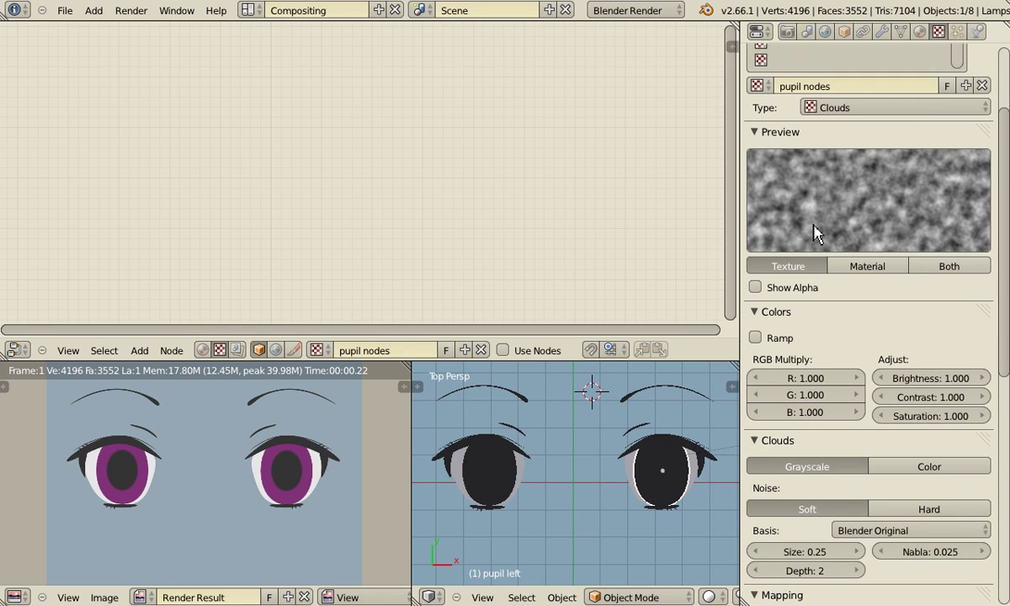
scroll(814, 234, "up", 4)
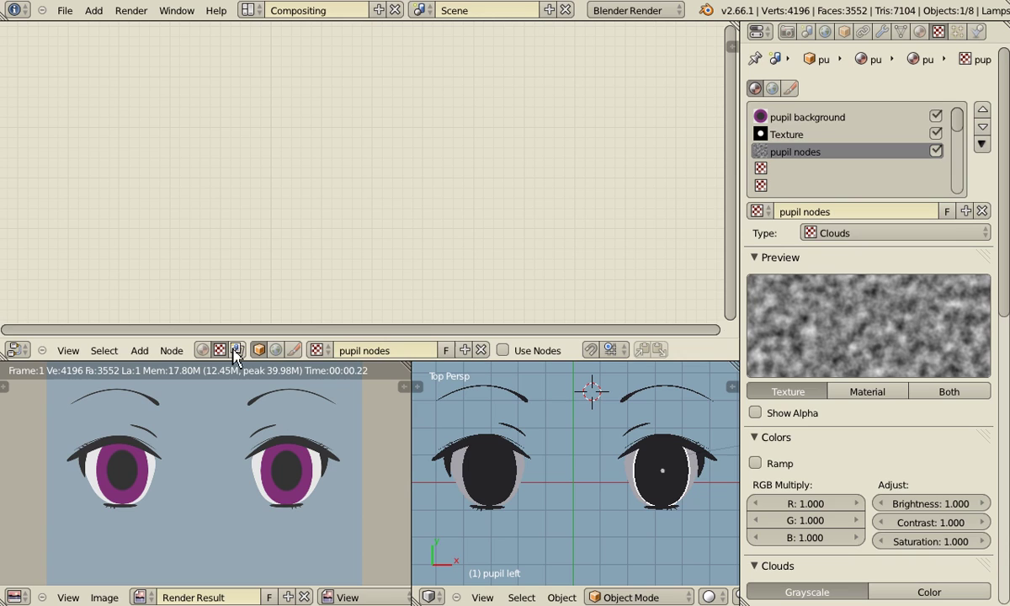
Enable Use Nodes on the pupil nodes texture and spread the Checker and Output nodes apart
left_click(502, 349)
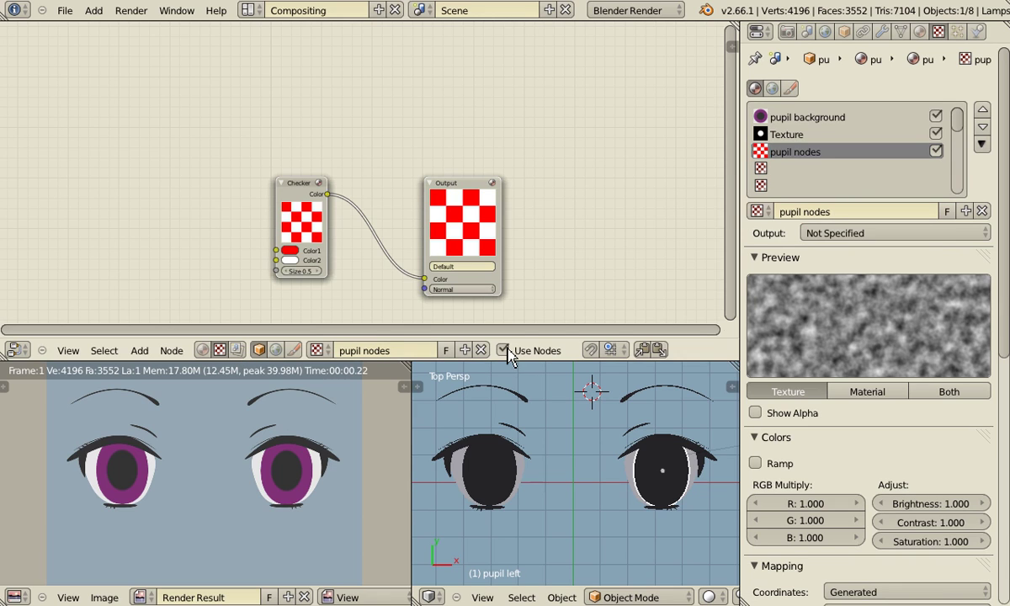
left_click_drag(308, 194, 179, 132)
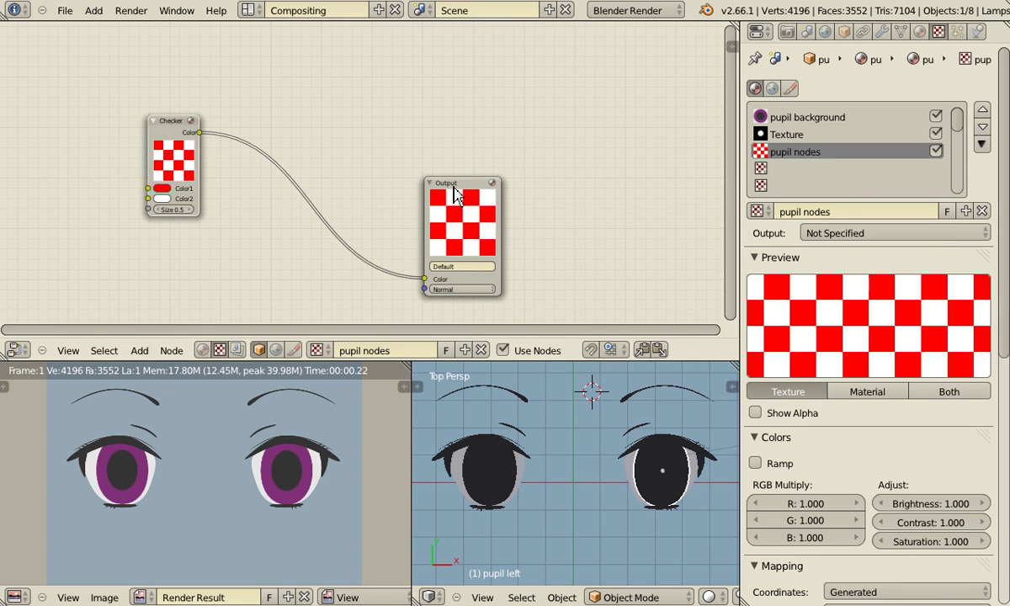
left_click_drag(461, 184, 587, 137)
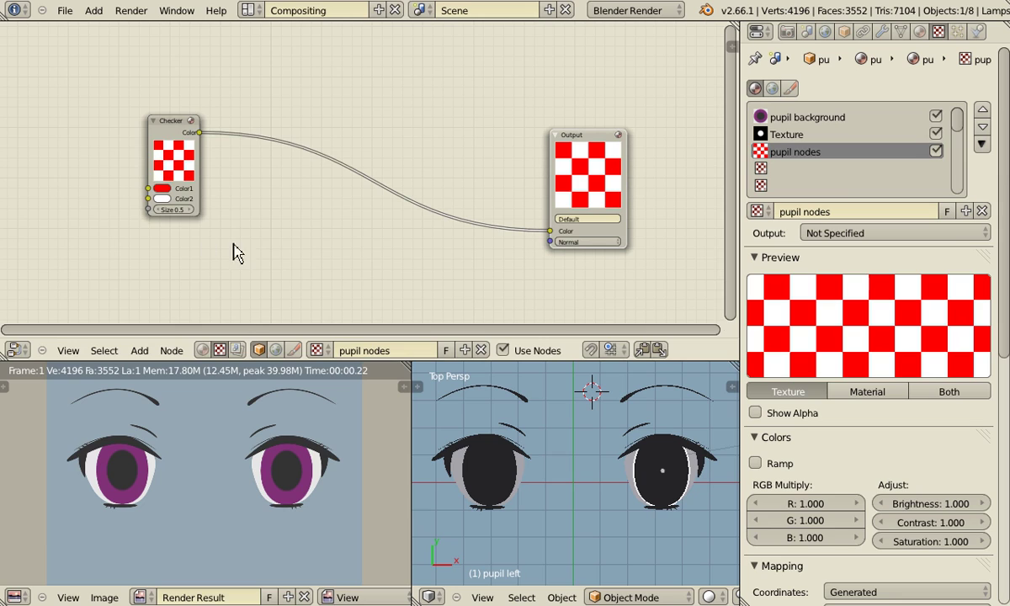
Add an Input > Texture node and delete the Checker node
key("shift+a")
mouse_move(246, 271)
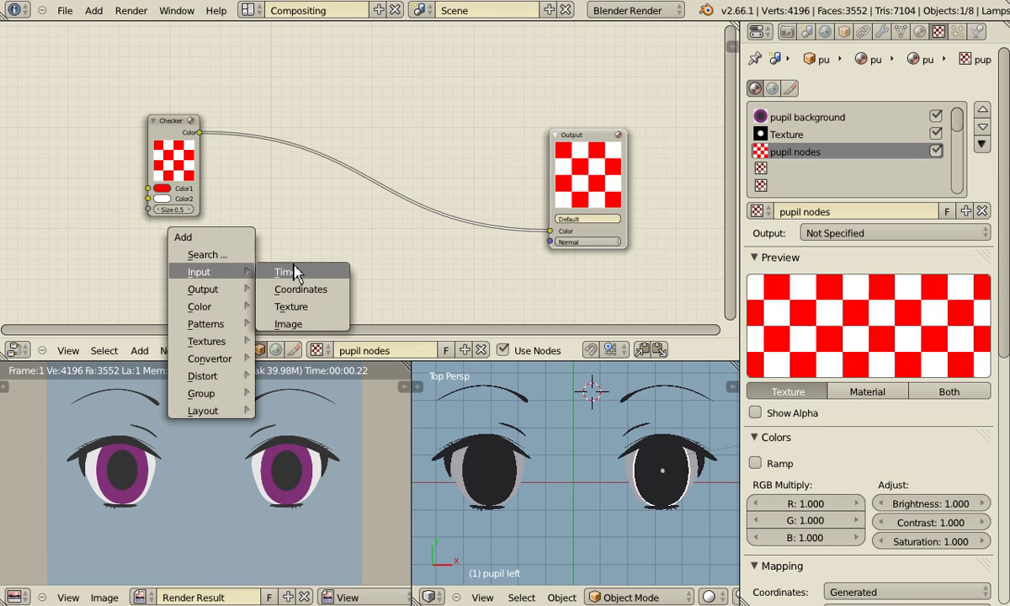
left_click(290, 307)
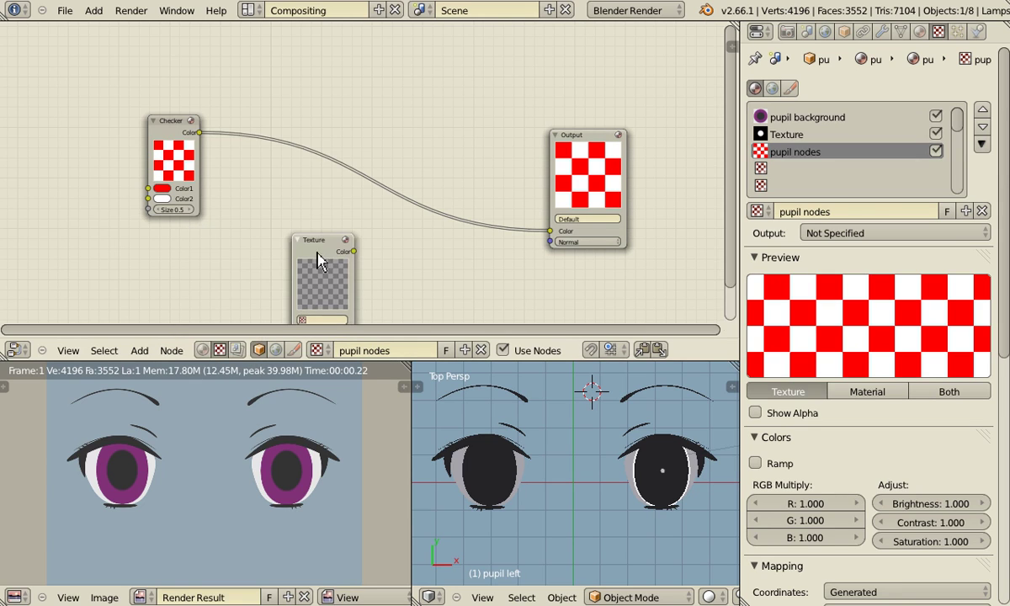
left_click(254, 201)
left_click(171, 134)
key("x")
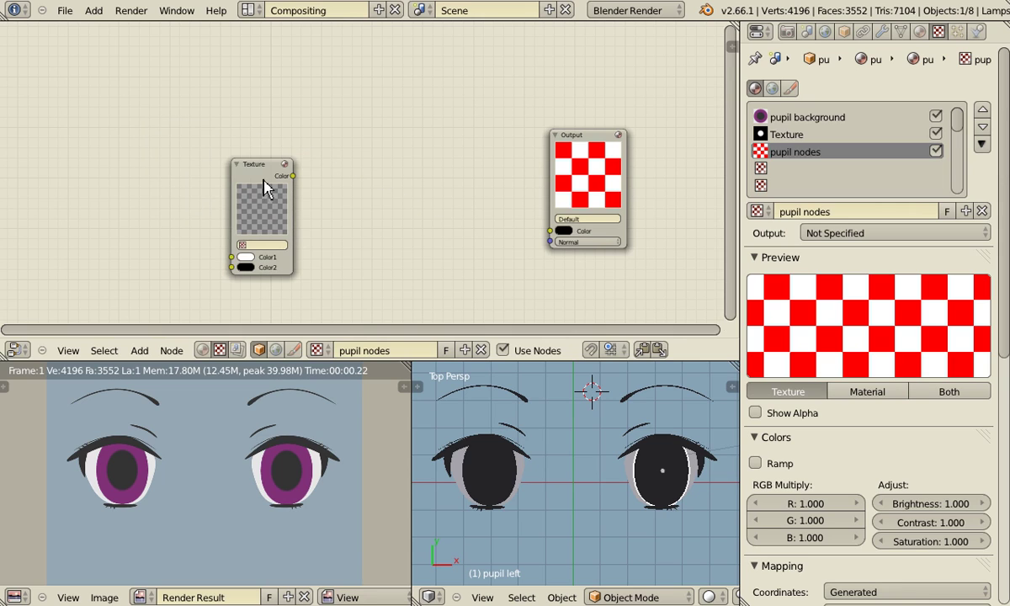
Set the Texture node to pupil background and link its Color to the Output
left_click_drag(266, 187, 133, 123)
left_click(112, 182)
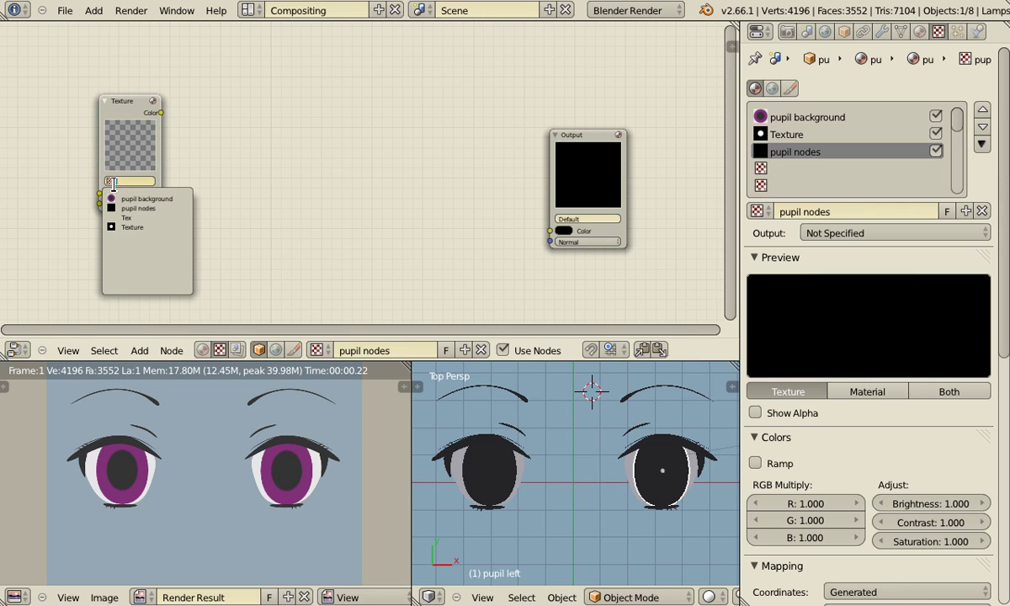
left_click(162, 200)
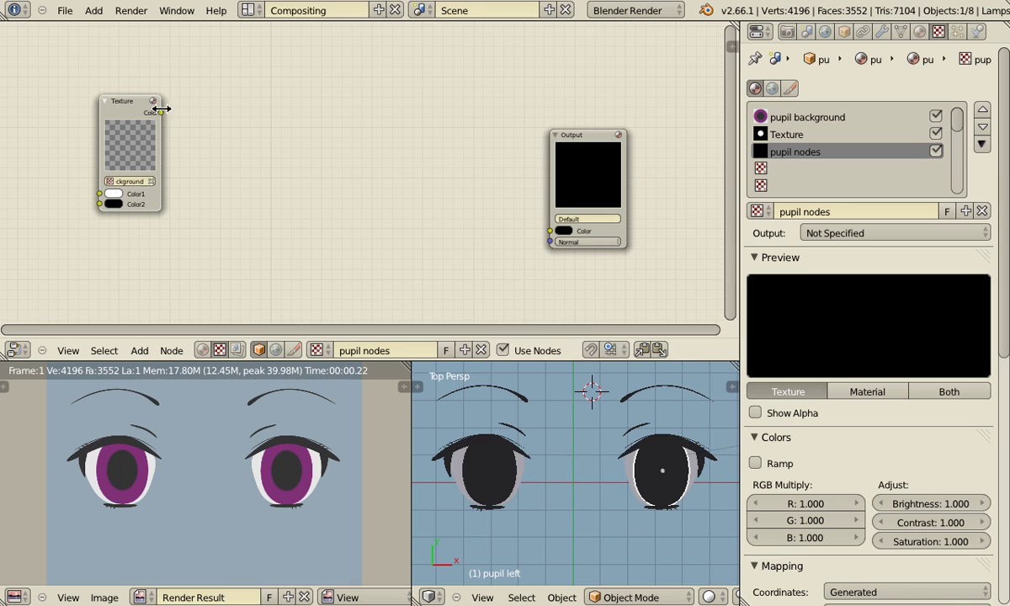
left_click_drag(160, 112, 547, 232)
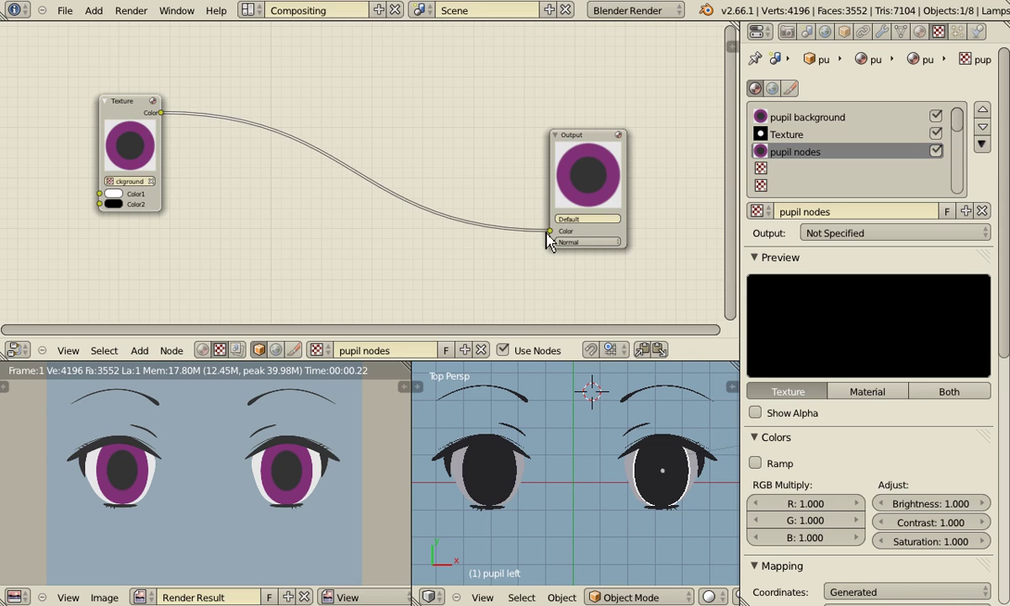
left_click_drag(107, 104, 83, 112)
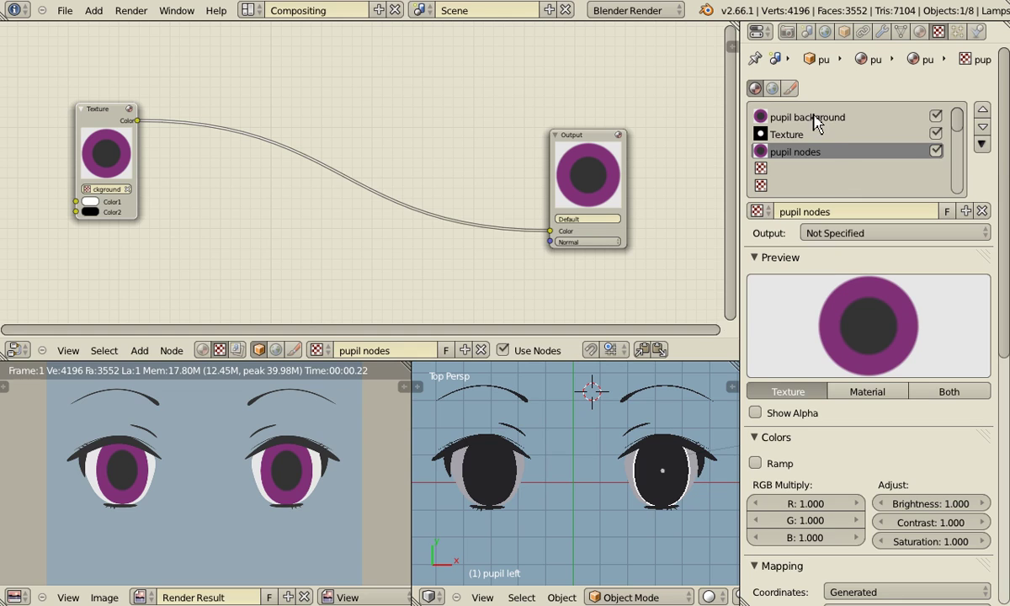
Return the node editor to the pupil material's node tree
left_click(921, 32)
left_click(937, 31)
left_click(202, 350)
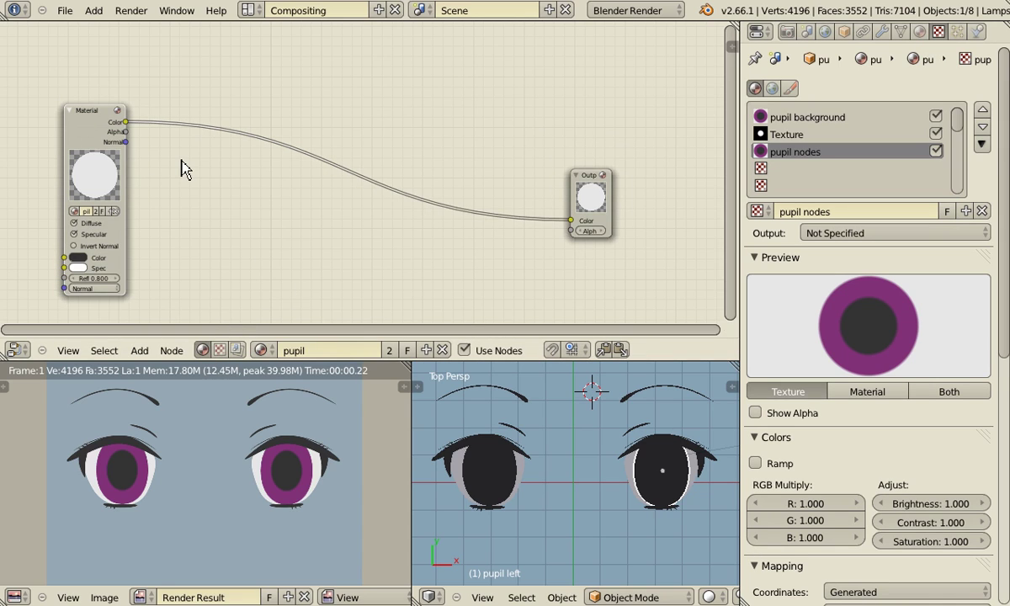
left_click_drag(100, 142, 75, 123)
Add an Input > Texture node and wire its Color into the Output Color
key("shift+a")
mouse_move(181, 163)
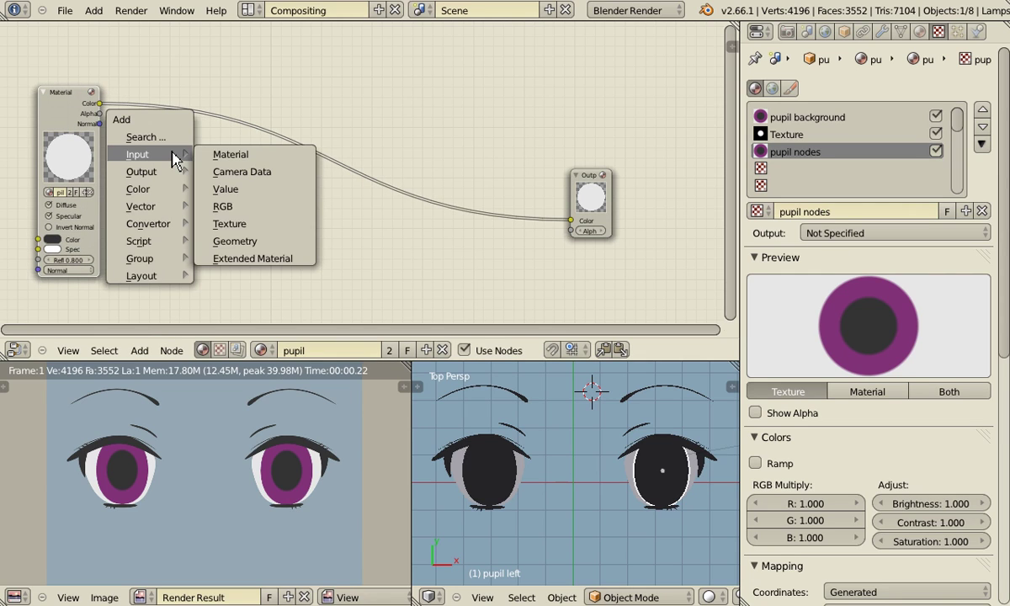
left_click(229, 223)
left_click(198, 168)
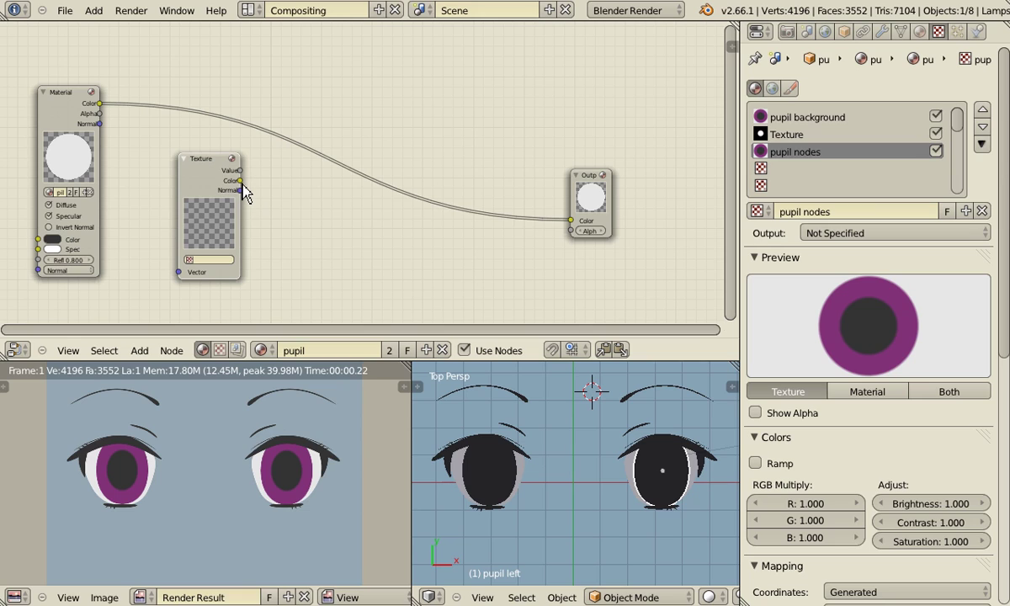
left_click_drag(242, 183, 575, 229)
Assign the pupil nodes texture to the new Texture node
left_click(189, 260)
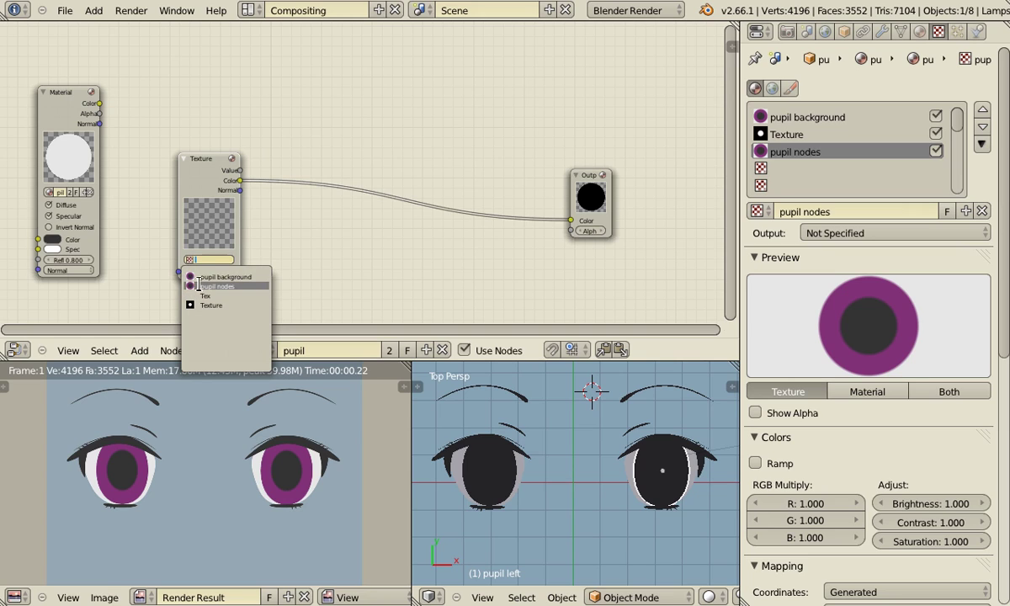
left_click(203, 286)
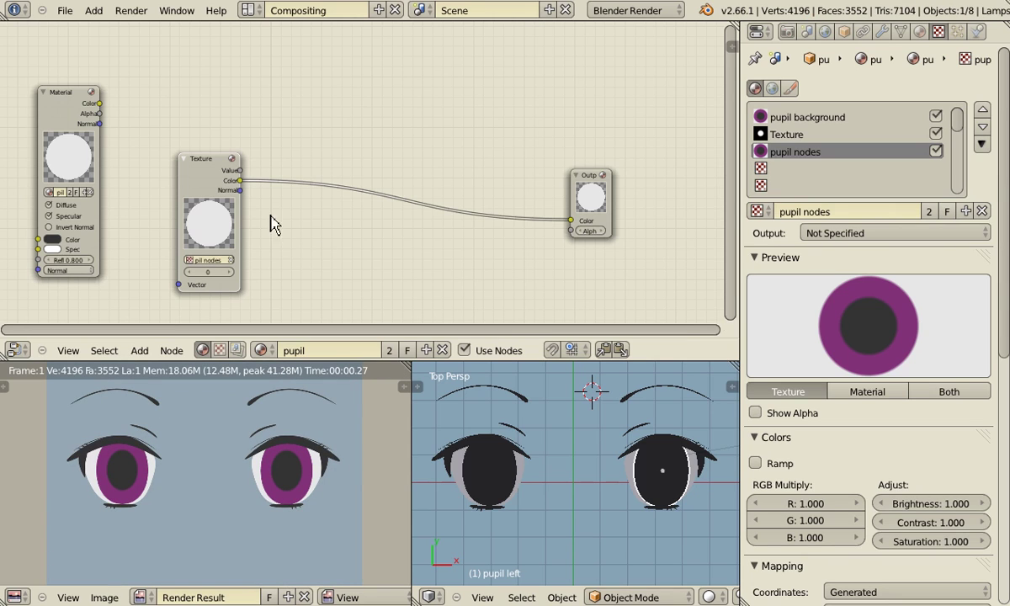
left_click(200, 173)
mouse_move(192, 187)
left_mouse_down()
mouse_move(189, 172)
mouse_move(190, 190)
left_mouse_up()
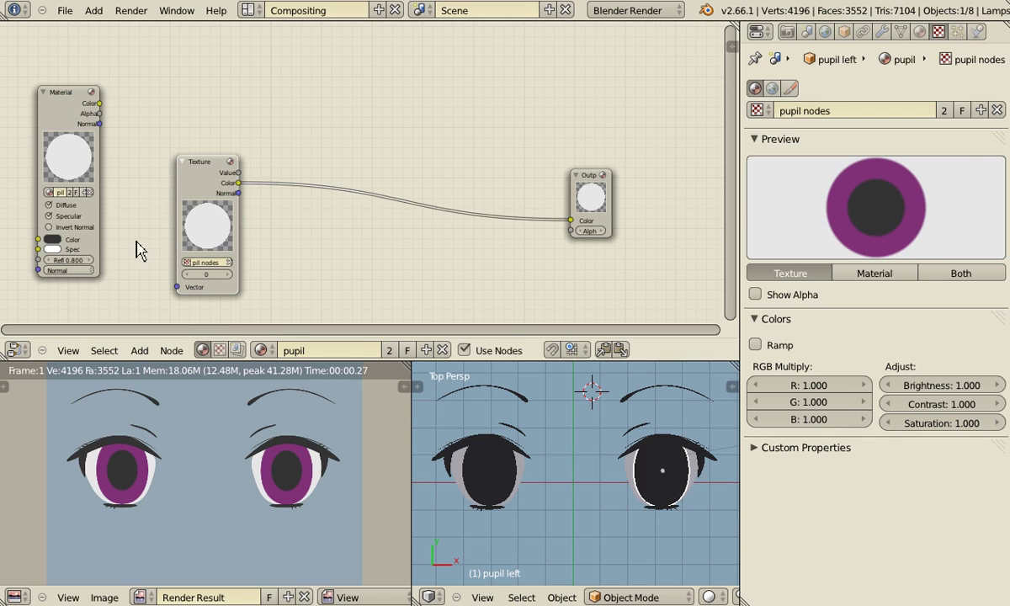
Delete the Material node and toggle between texture and material node views
left_click(66, 117)
key("x")
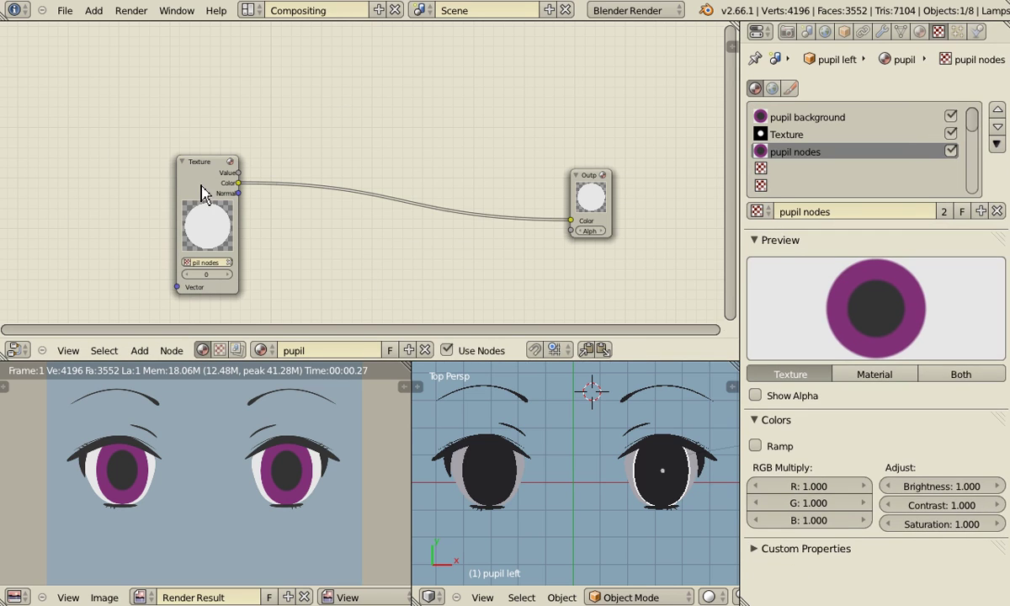
left_click_drag(202, 192, 187, 161)
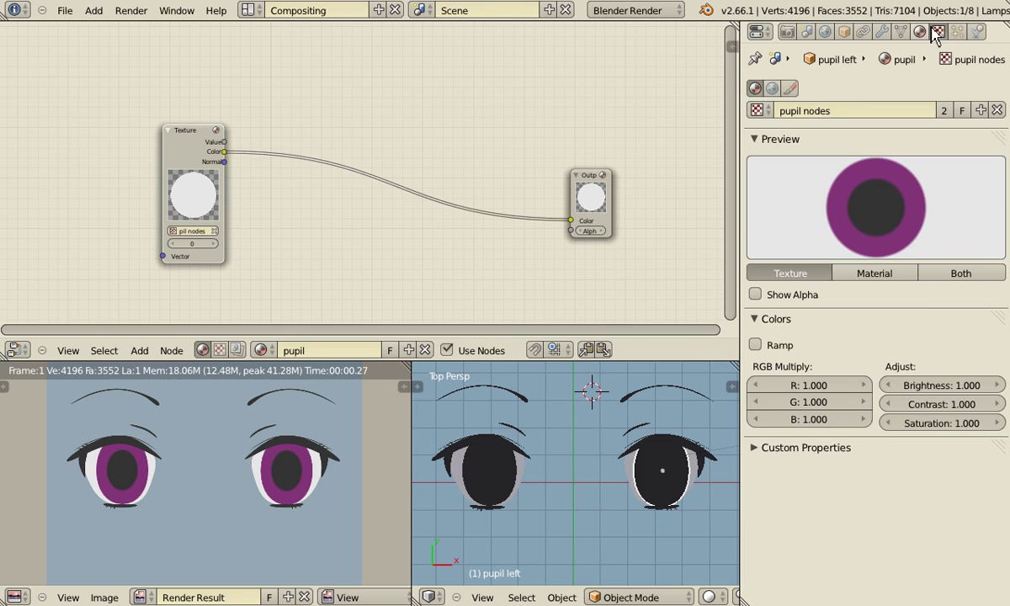
left_click(220, 350)
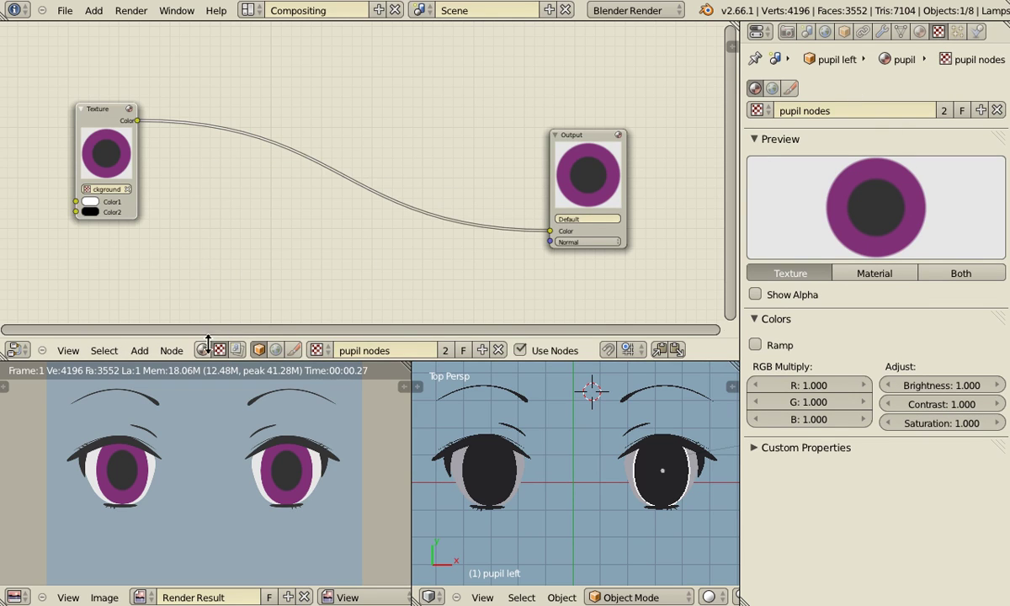
left_click(202, 350)
From the Material tab, add an Input > Material node at the upper left
left_click(919, 31)
left_click(937, 34)
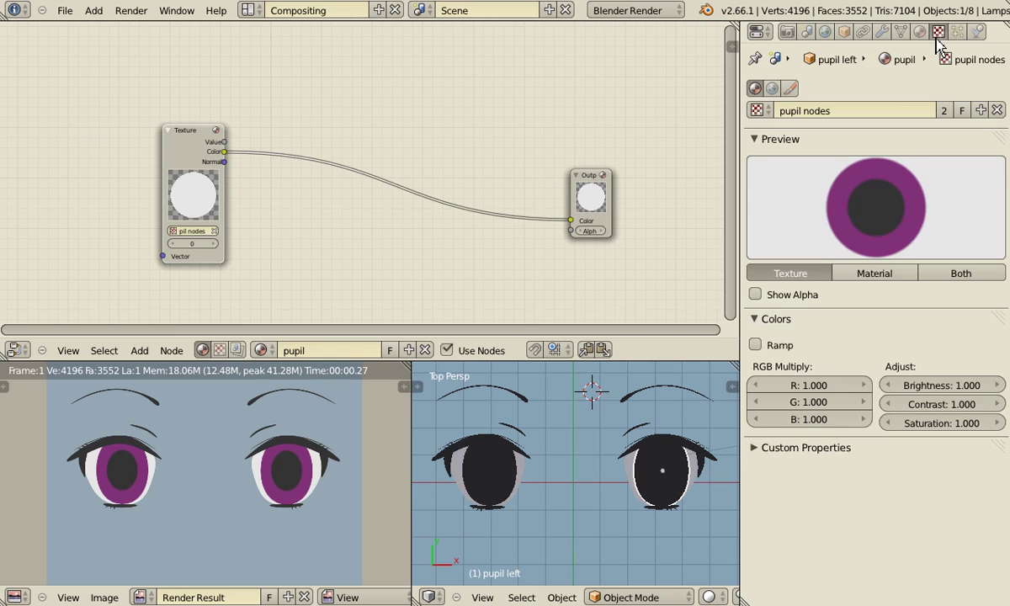
left_click(920, 34)
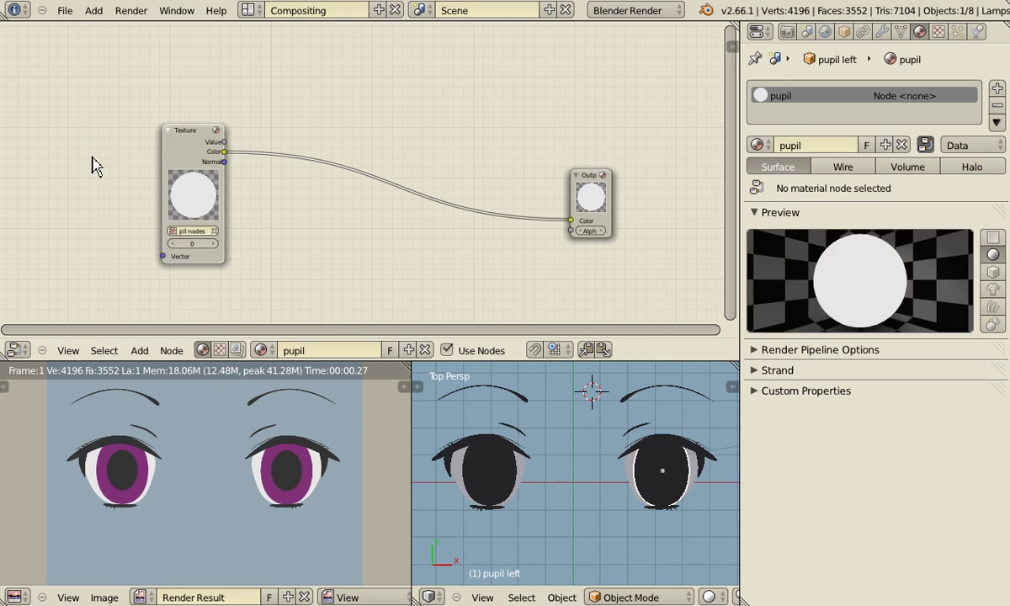
key("shift+a")
mouse_move(93, 166)
left_click(144, 156)
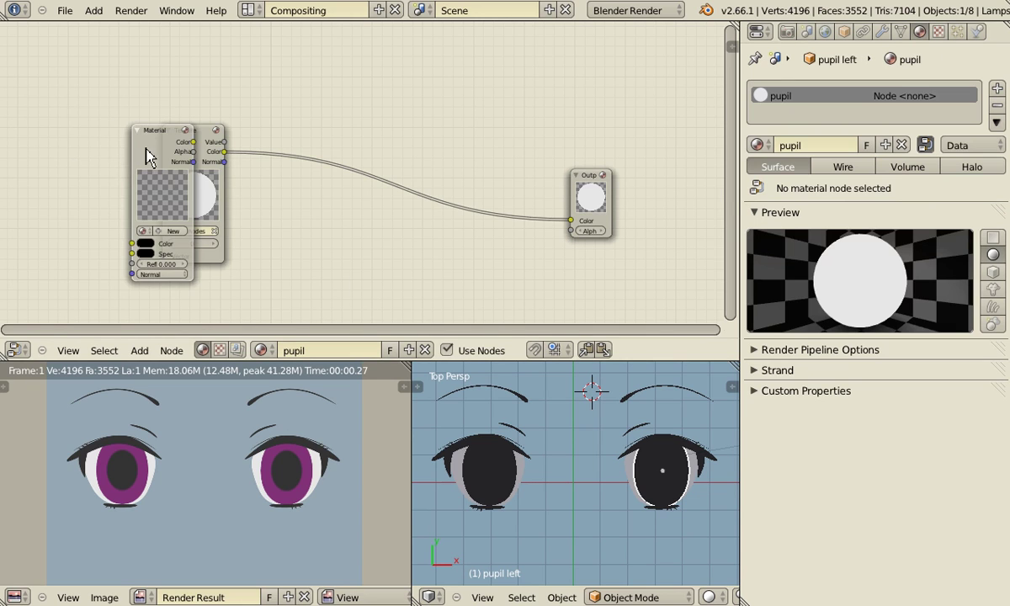
left_click_drag(143, 150, 59, 110)
Set the Material node to pupil and arrange it beside the pupil nodes Texture node
left_click(57, 191)
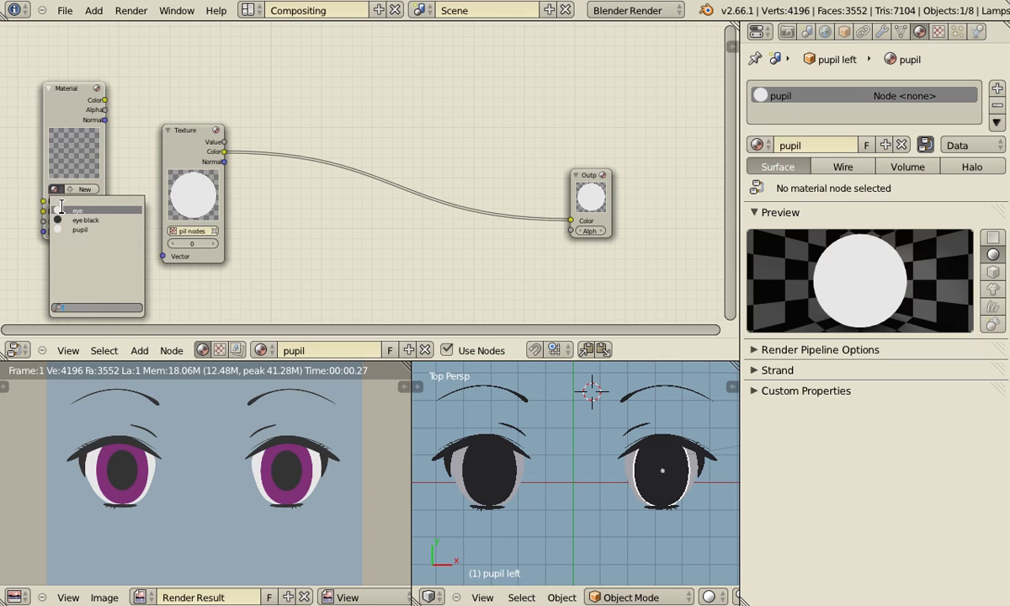
left_click(80, 229)
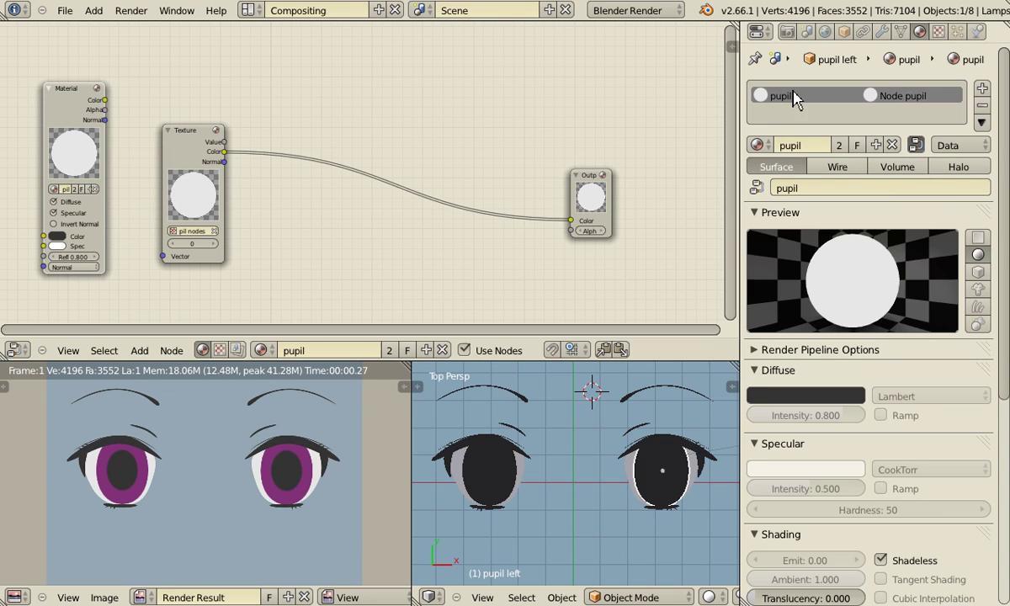
left_click(938, 31)
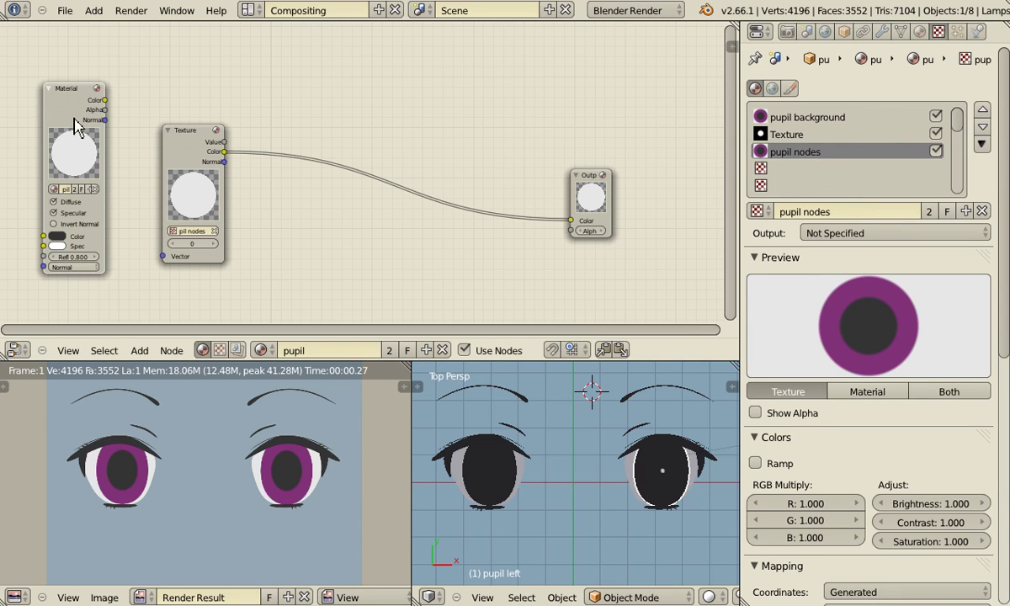
mouse_move(66, 113)
left_mouse_down()
mouse_move(78, 79)
mouse_move(48, 117)
left_mouse_up()
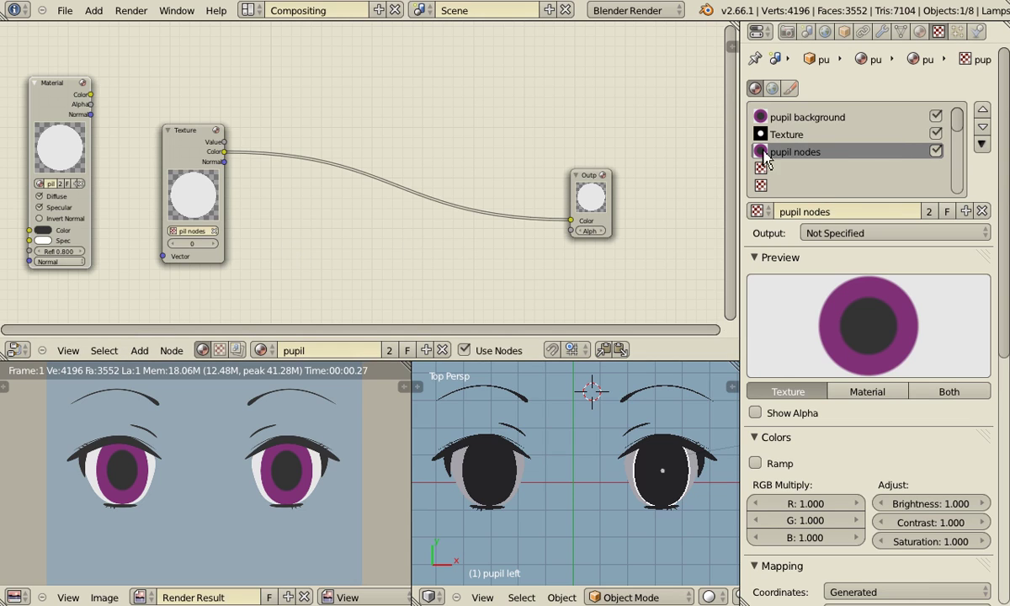
left_click(165, 140)
left_click_drag(185, 155, 220, 152)
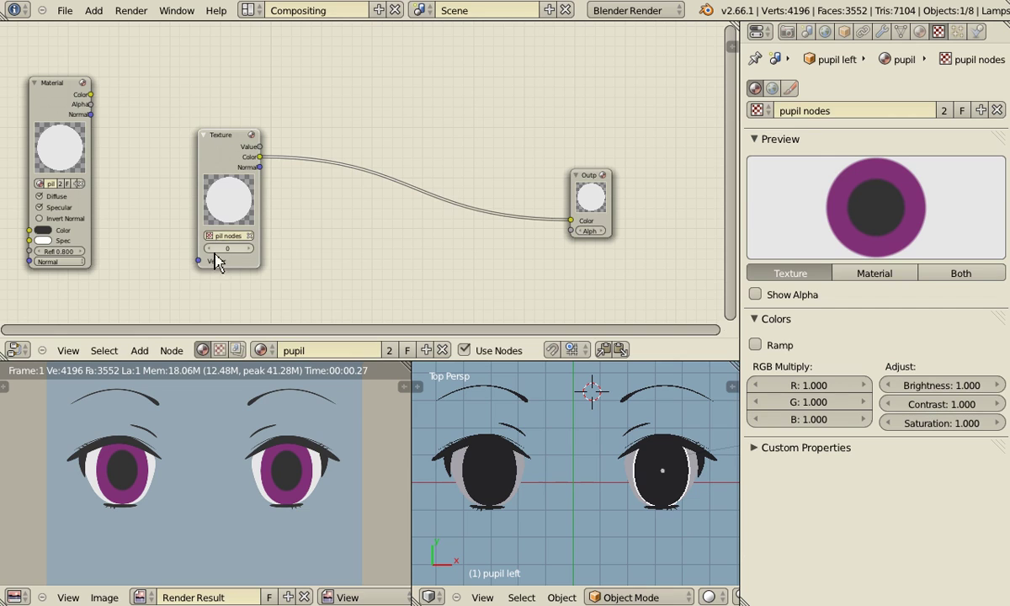
scroll(216, 261, "up", 4)
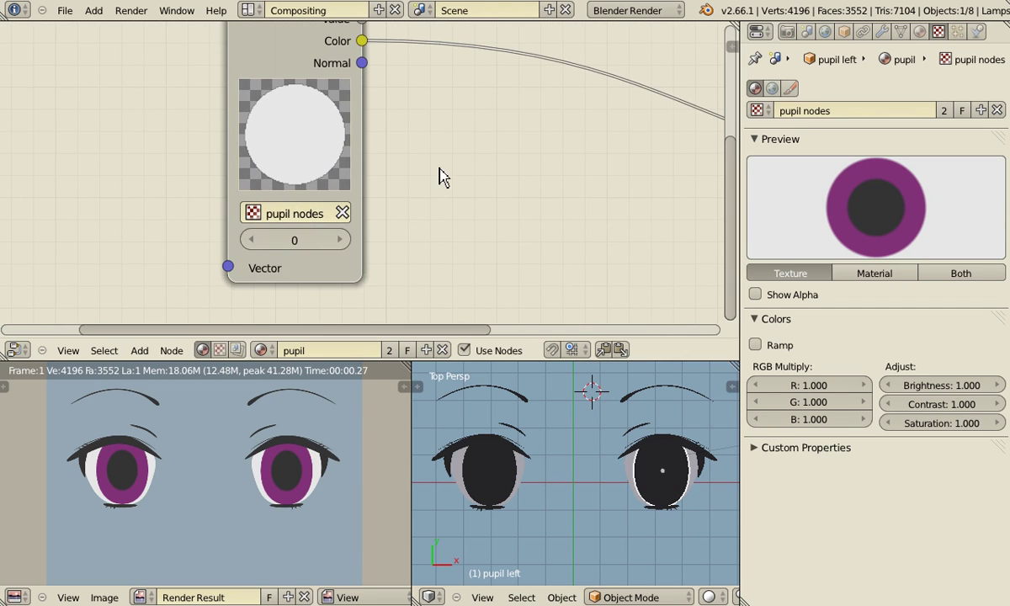
scroll(441, 177, "down", 4)
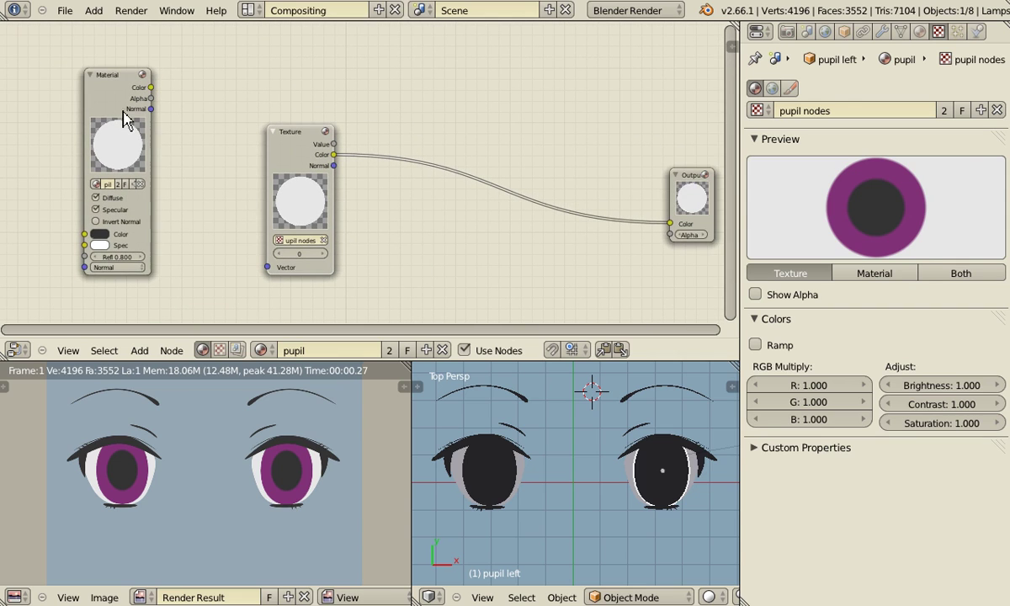
Toggle the pupil background, Texture and pupil nodes slots off and on to compare previews
left_click(124, 118)
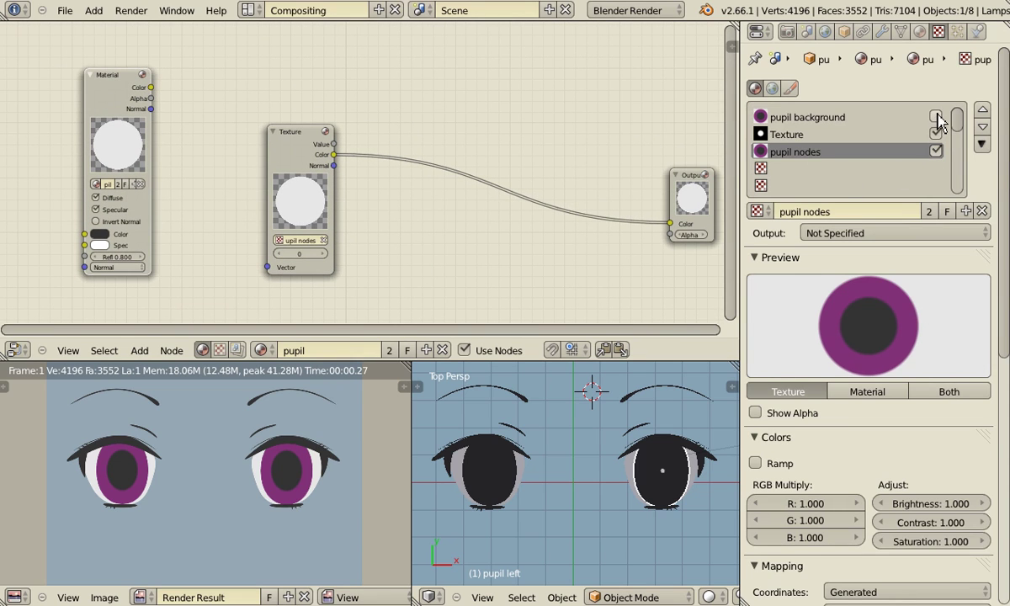
left_click(935, 150)
left_click(935, 117)
left_click(935, 117)
left_click(935, 134)
left_click(935, 151)
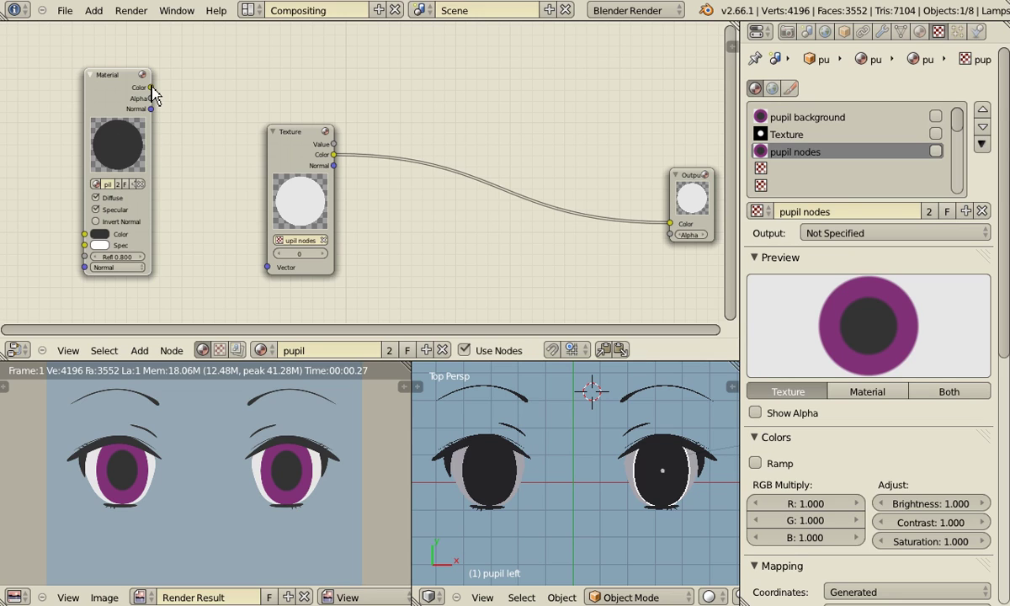
left_click(936, 151)
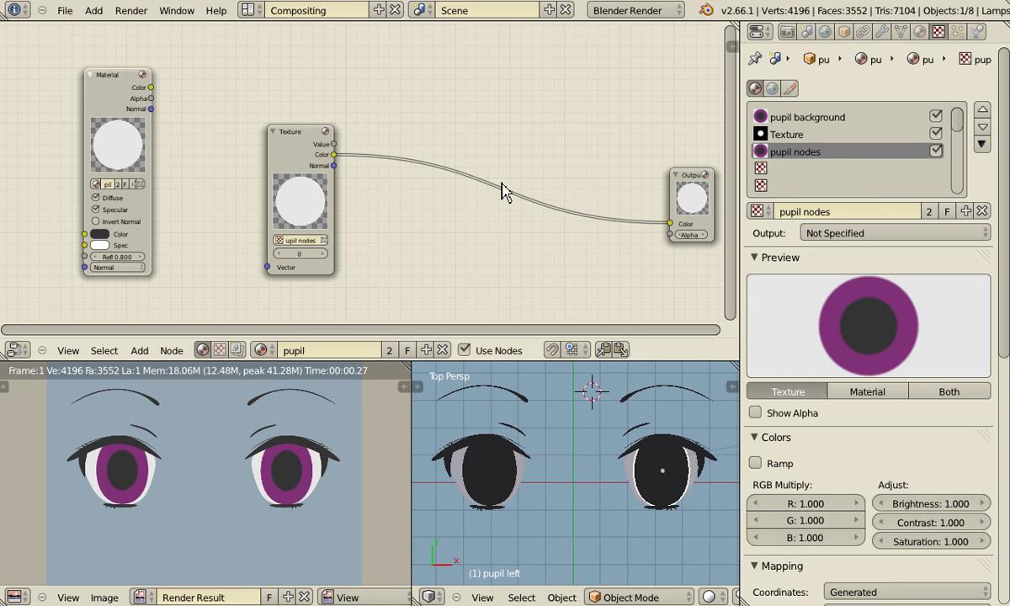
Inspect the pupil background settings, then show the pupil nodes texture tree
left_click(808, 118)
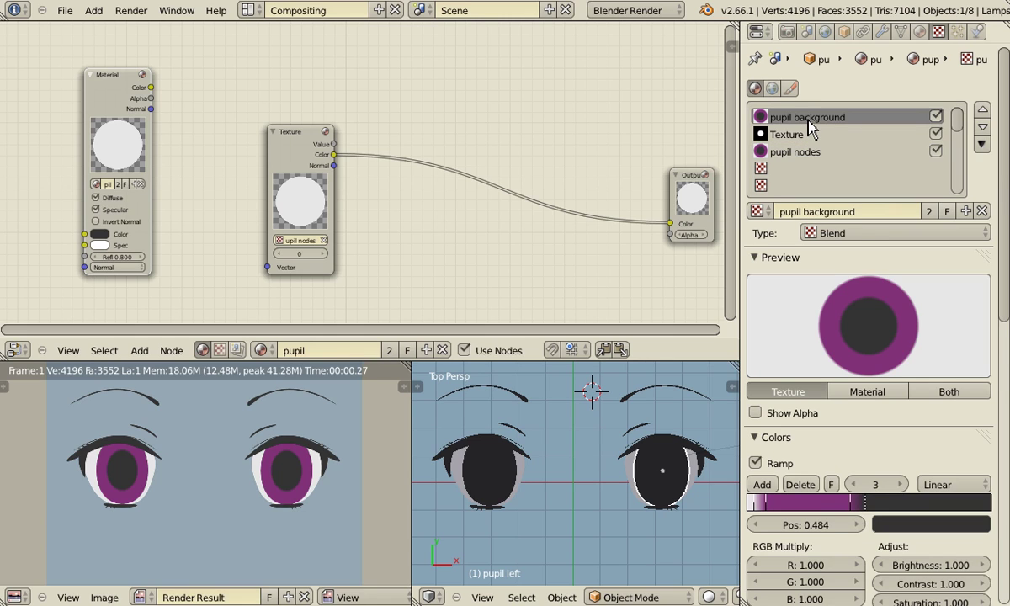
left_click(812, 151)
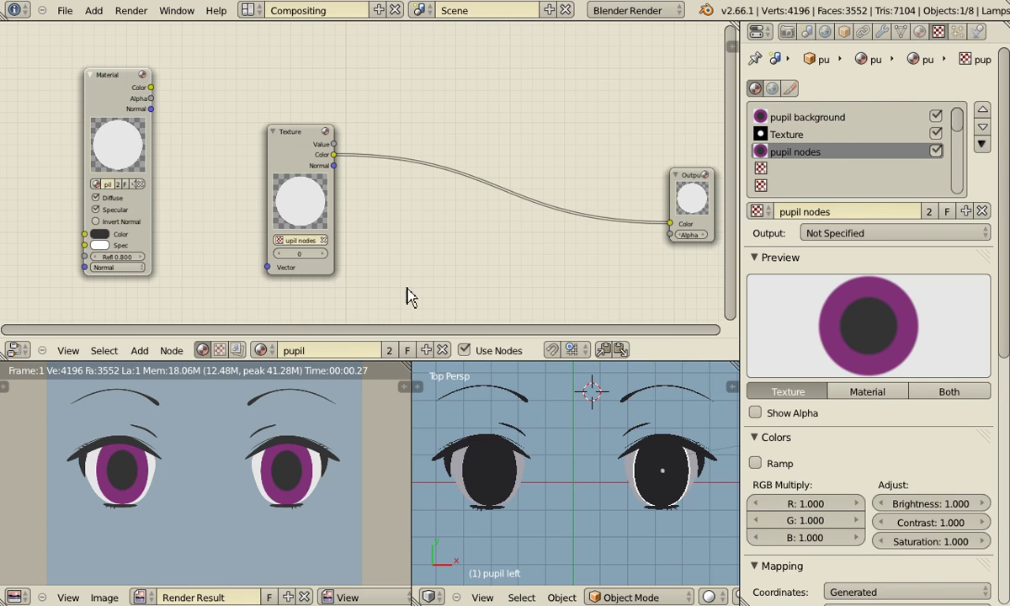
left_click(220, 350)
Rename the 'Texture' texture to 'pupil reflection' and reselect the pupil nodes slot
left_click_drag(160, 113, 68, 124)
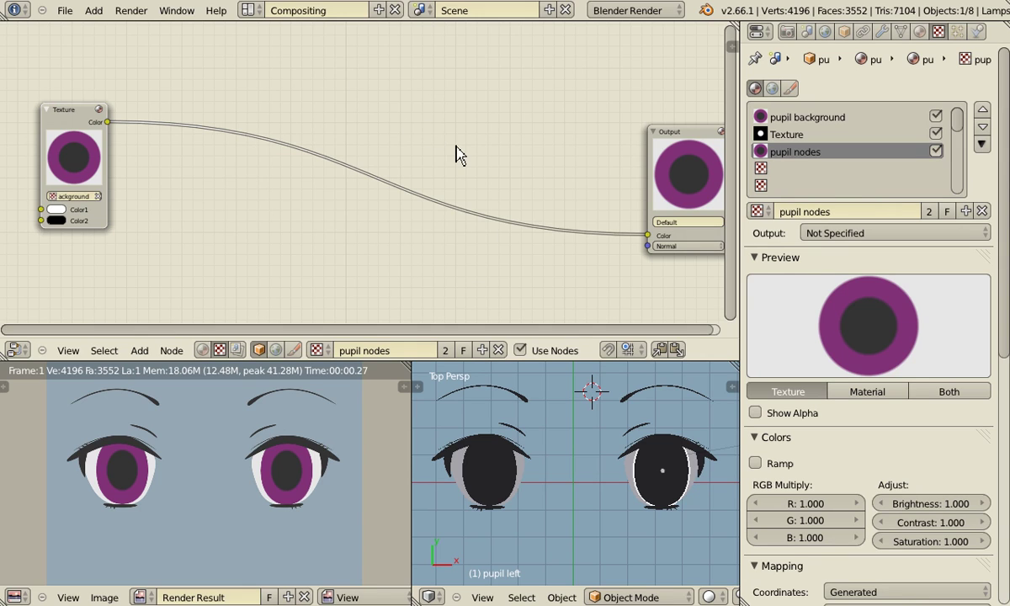
left_click(788, 118)
left_click(789, 138)
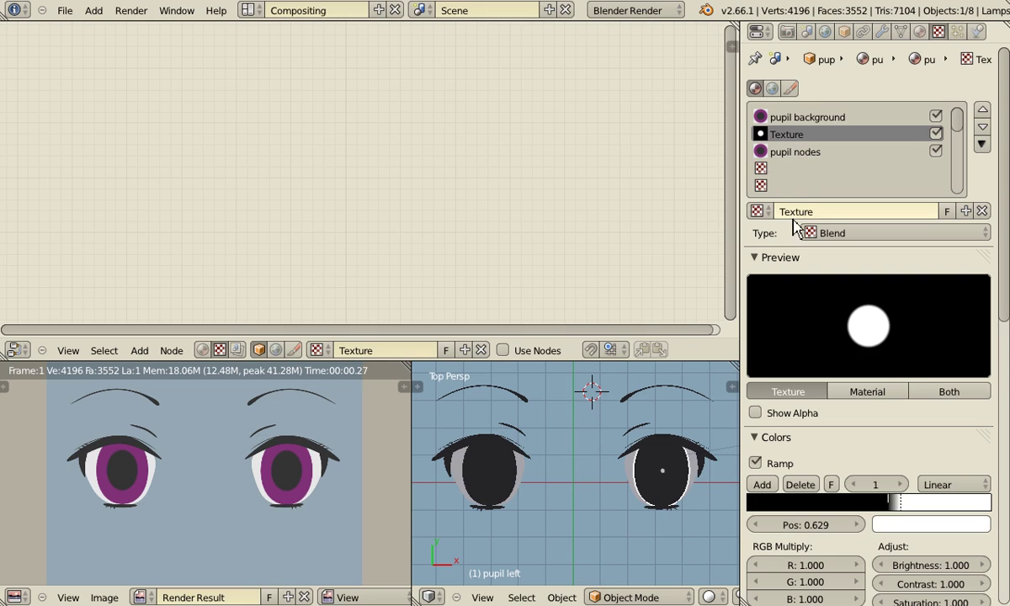
left_click(831, 217)
type("p")
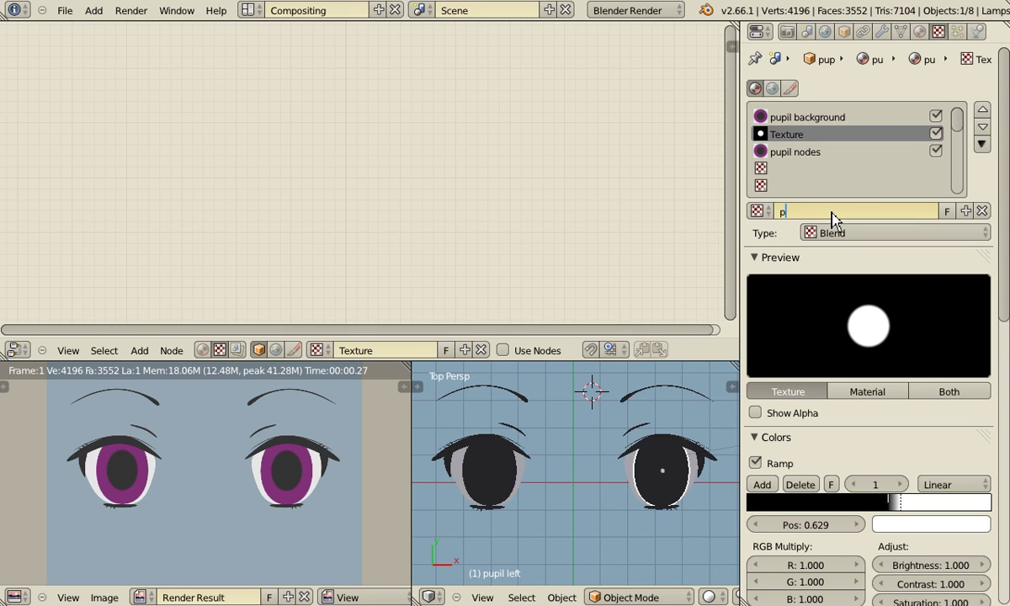
type("upil reflection")
key("Return")
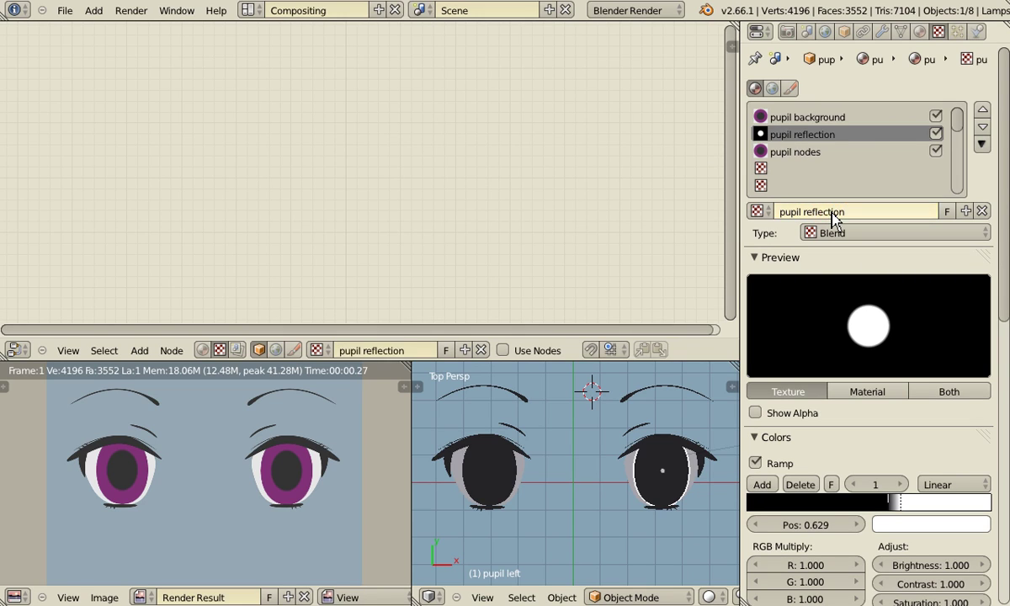
left_click(804, 155)
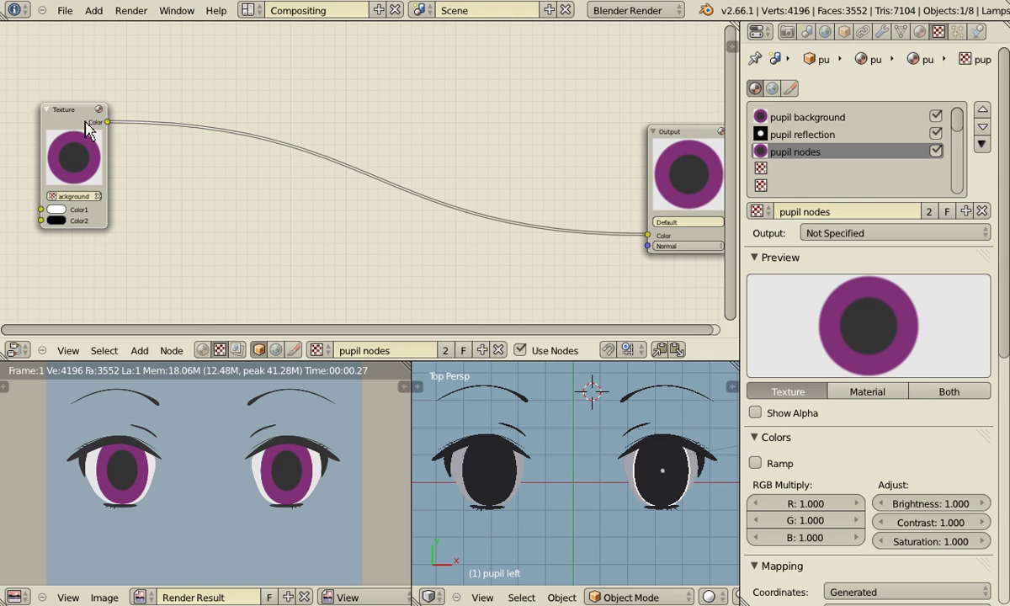
Add a second Texture node using the pupil reflection texture
left_click_drag(80, 112, 72, 98)
key("shift+a")
mouse_move(179, 173)
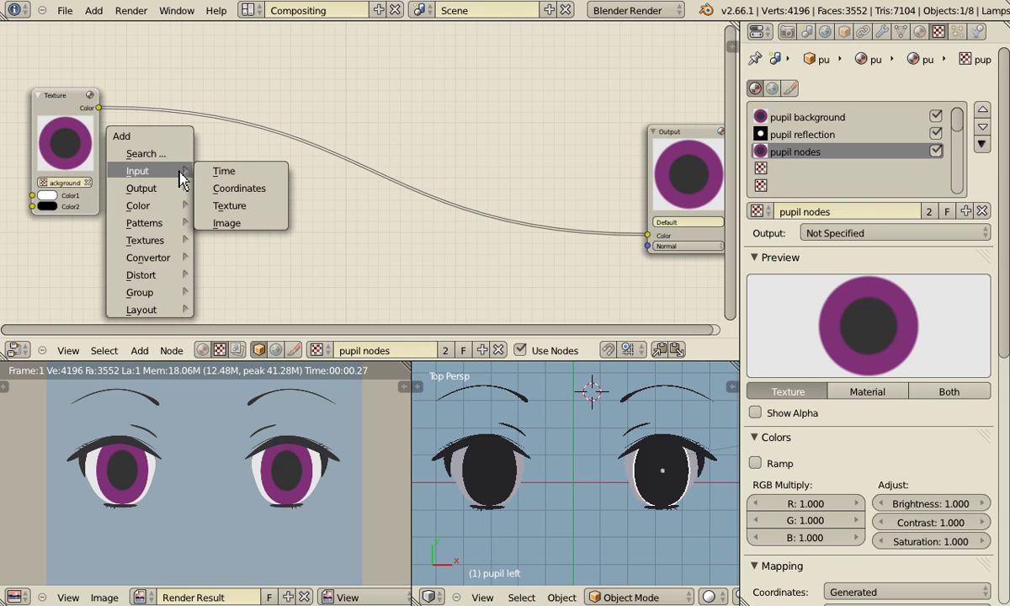
left_click(228, 206)
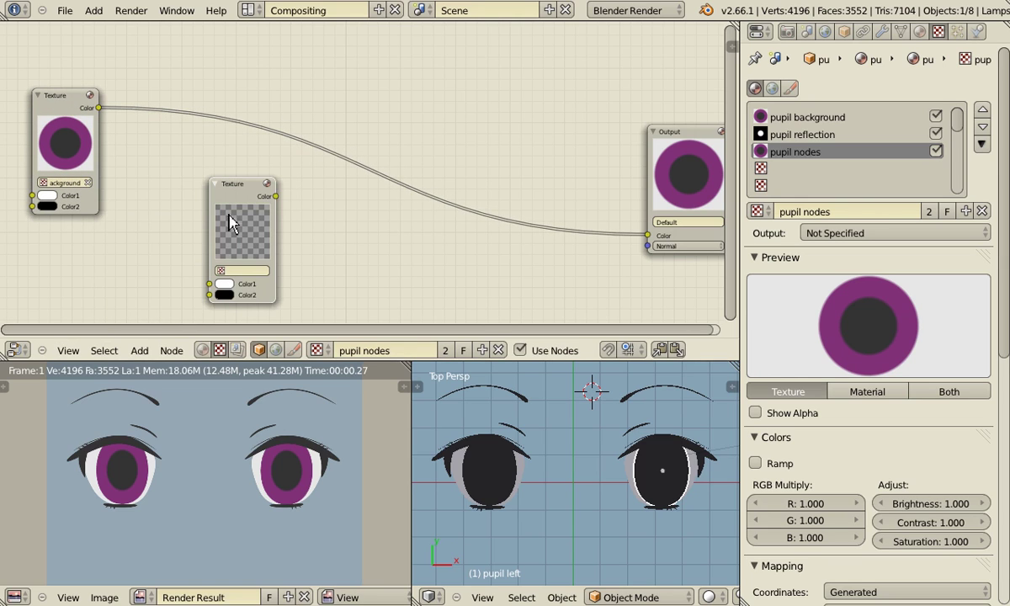
left_click(220, 271)
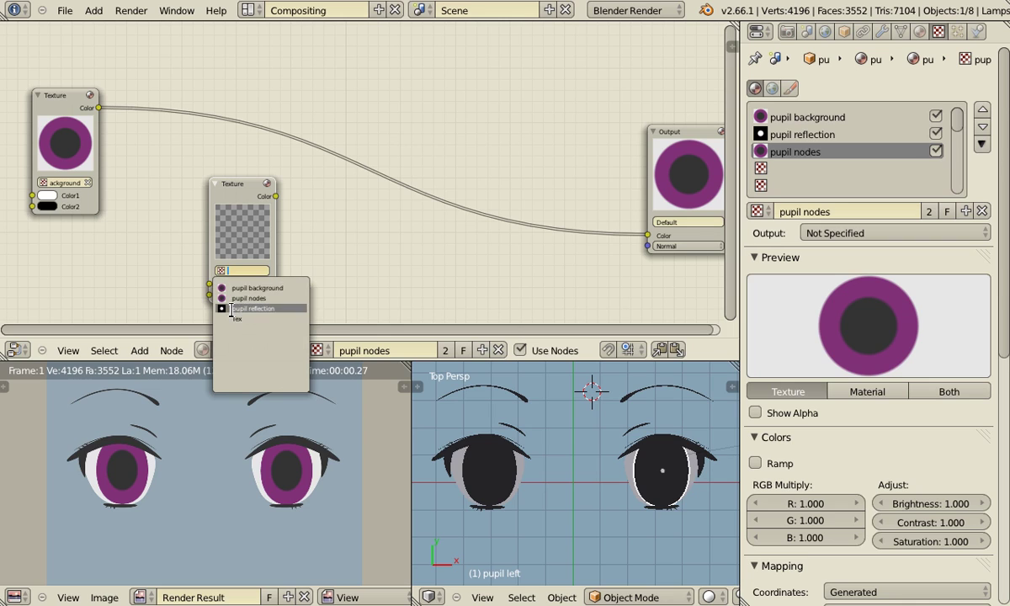
left_click(240, 308)
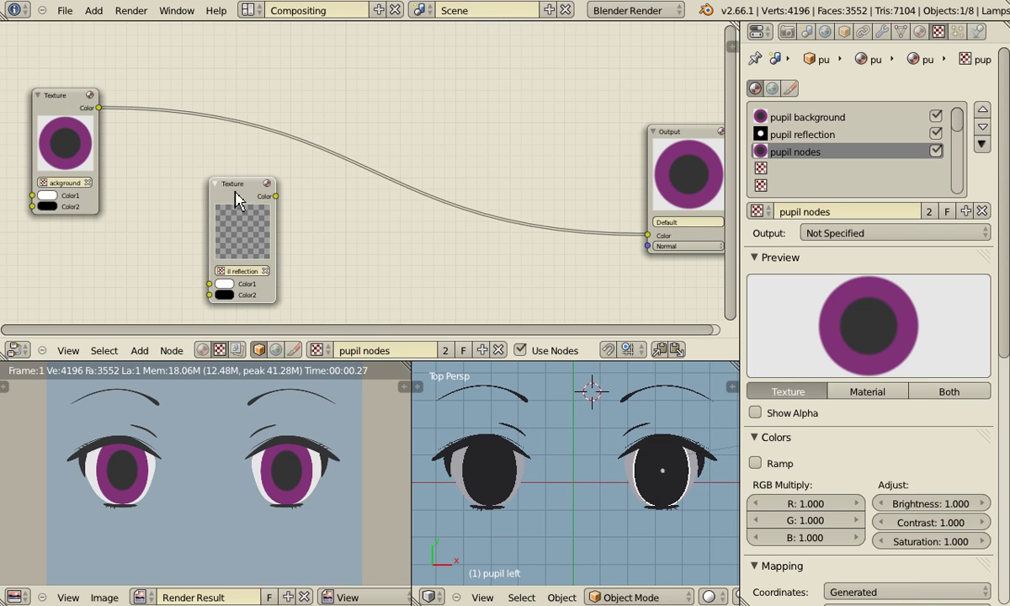
left_click_drag(231, 209, 201, 195)
scroll(328, 238, "down", 1)
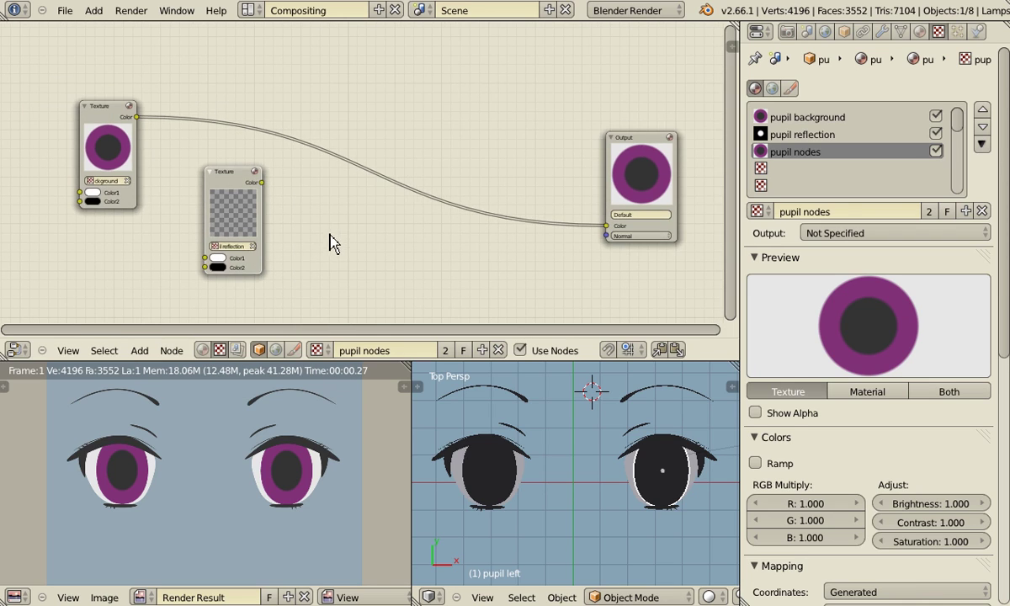
Insert a Color > Mix node on the output link and feed pupil reflection into Color2
key("shift+a")
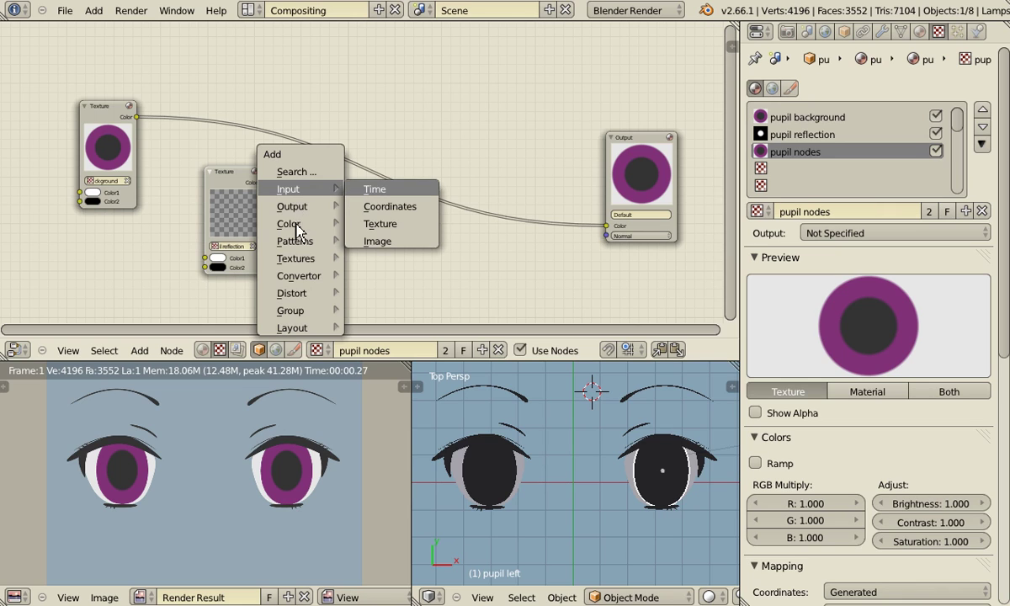
mouse_move(289, 228)
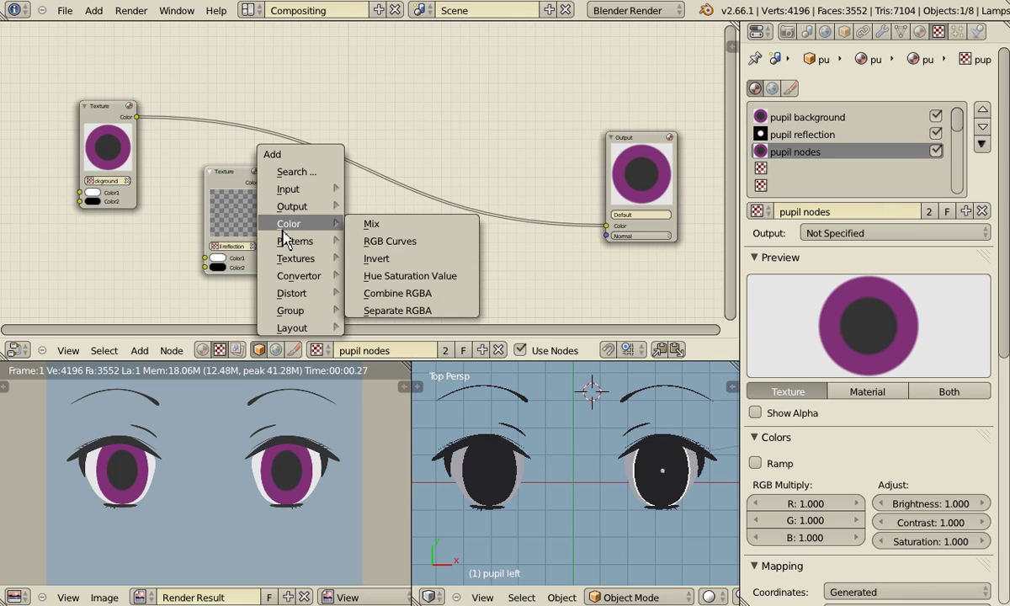
left_click(376, 224)
left_click(347, 161)
scroll(347, 164, "up", 1)
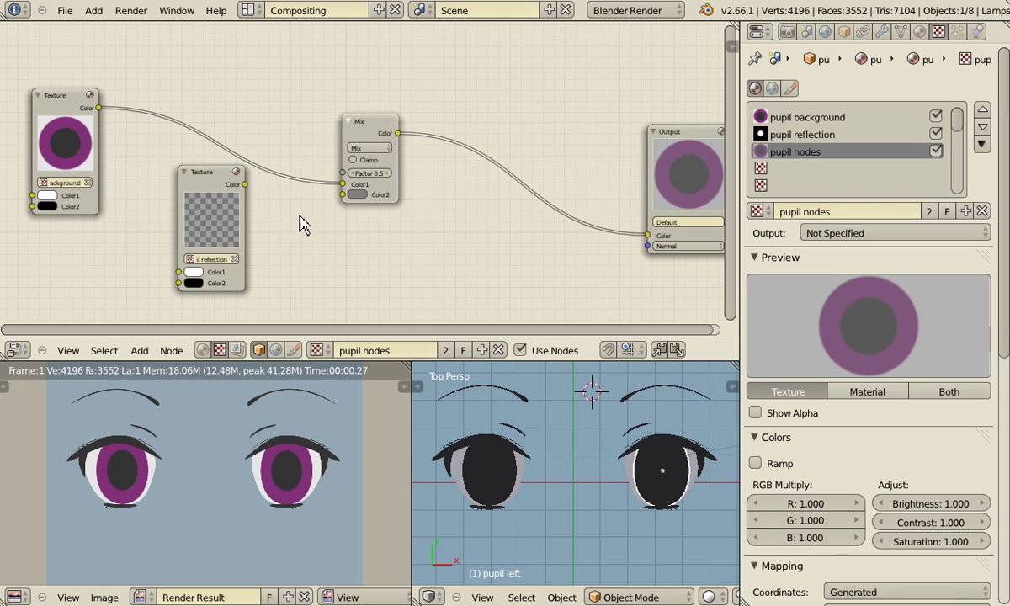
left_click_drag(245, 184, 343, 194)
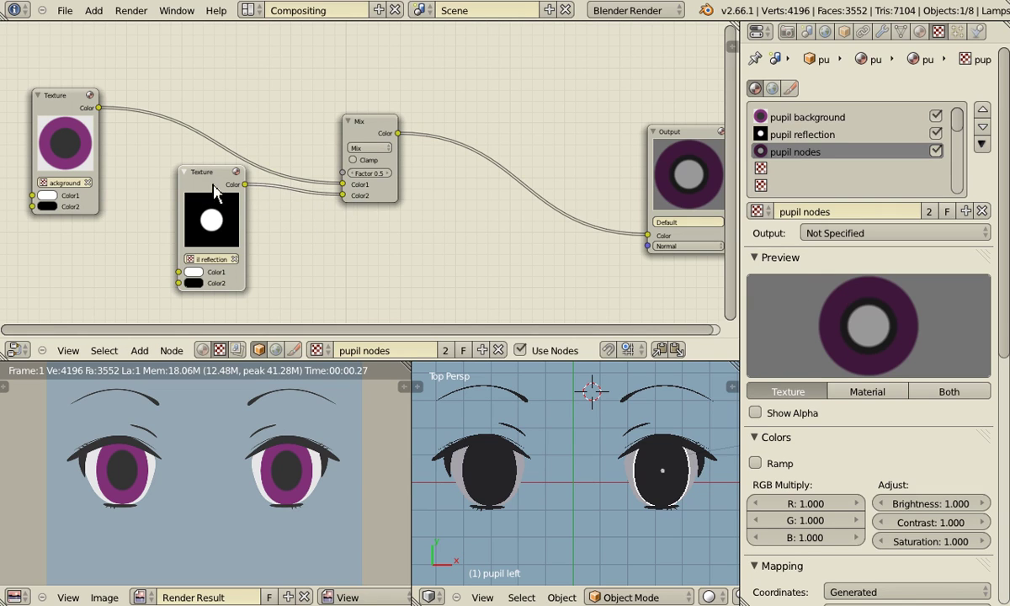
Switch the pupil Mix node's blend type to Add with Factor 1.0
left_click_drag(211, 196, 213, 206)
left_click(368, 148)
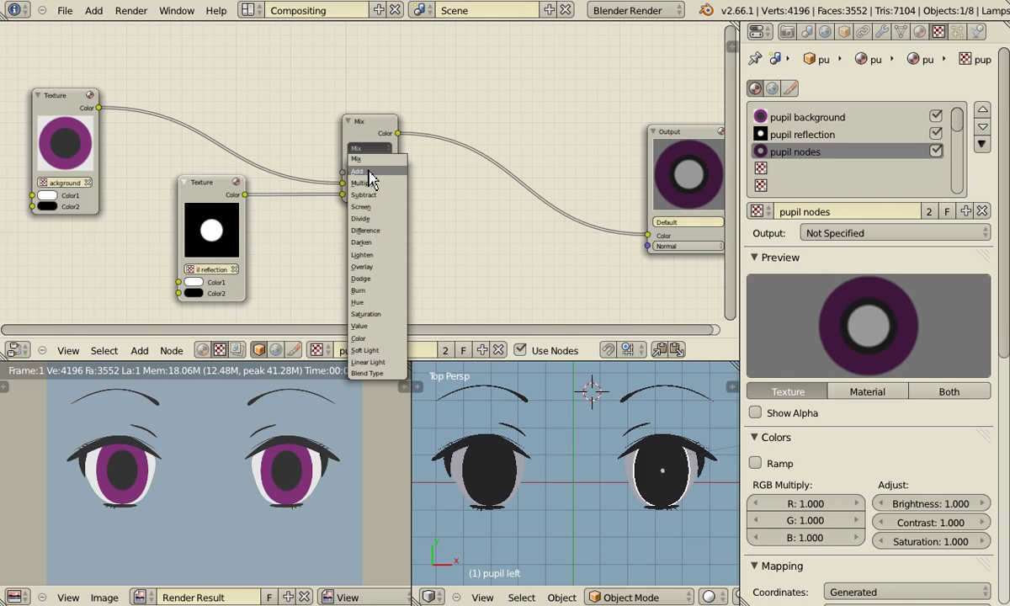
left_click(368, 172)
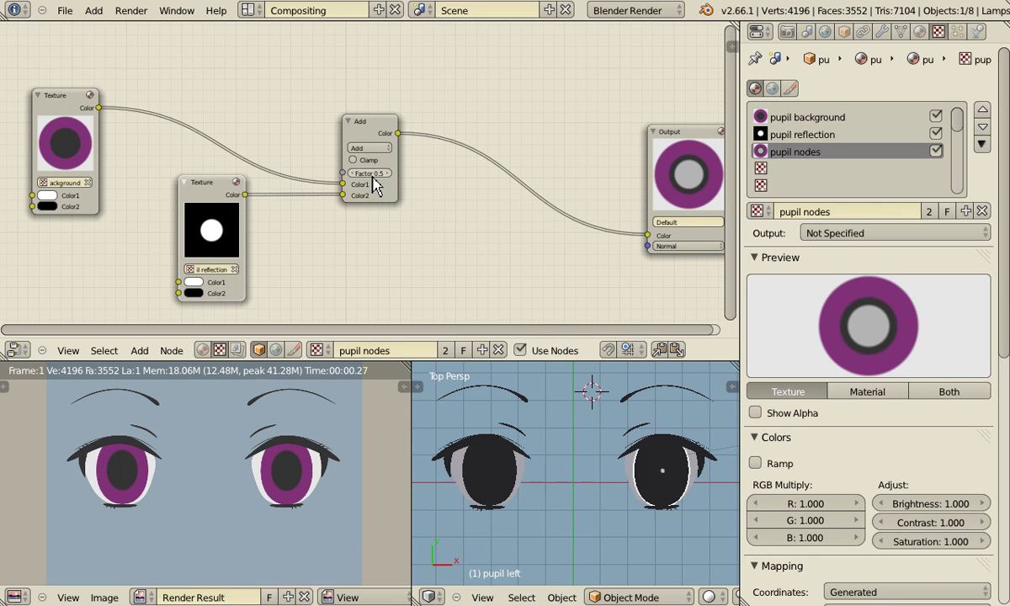
key("Return")
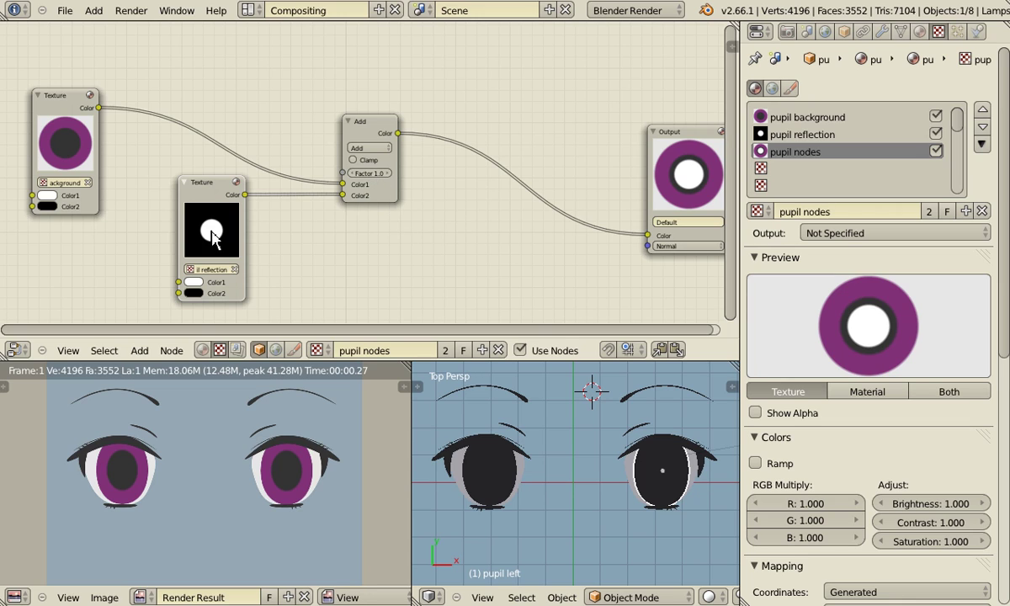
Re-render with F12 to see white highlights in the pupils
key("F12")
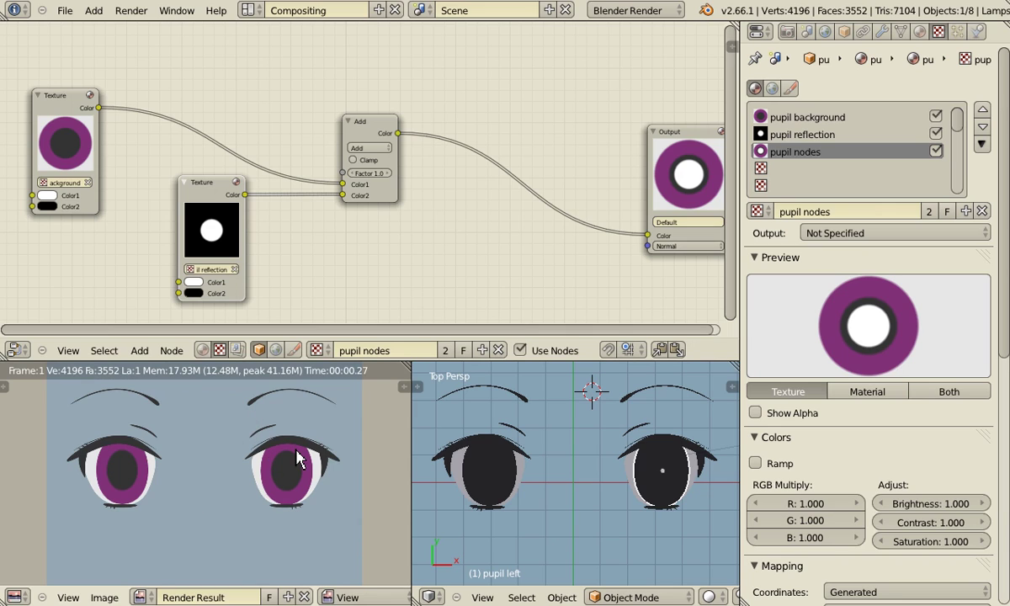
key("F12")
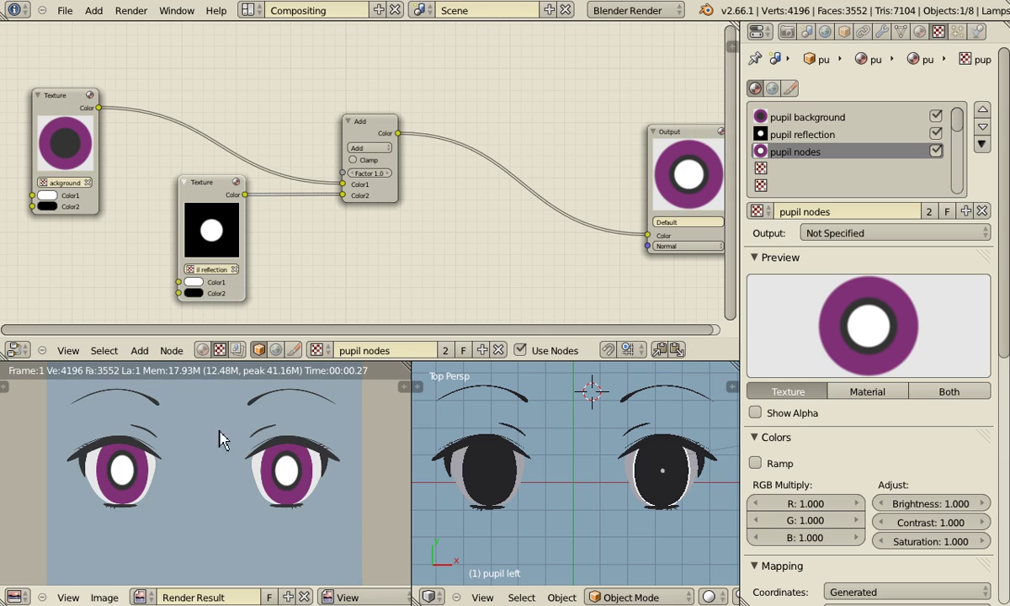
middle_click_drag(206, 405, 220, 419)
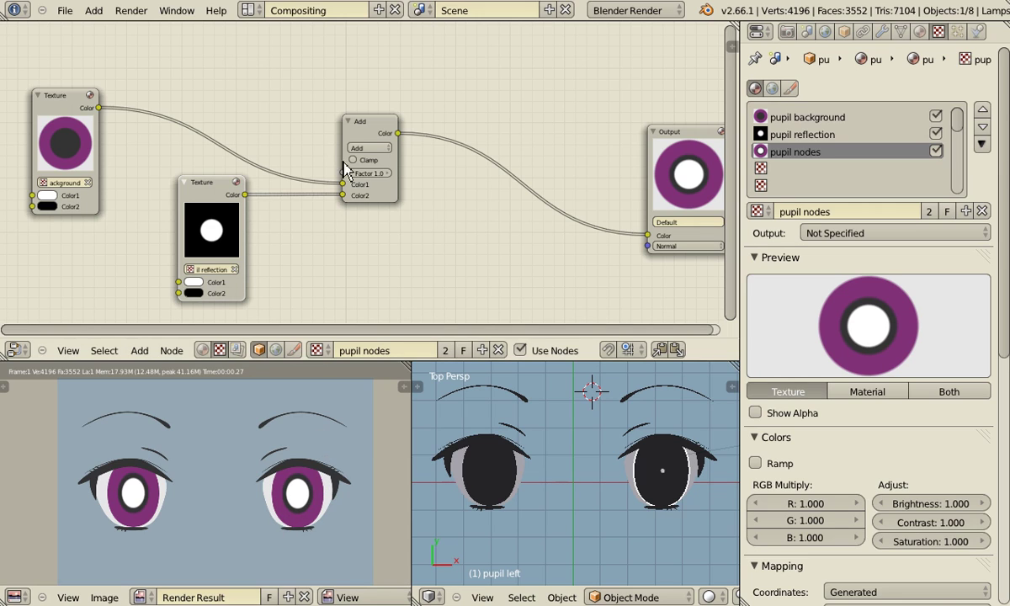
Insert a Distort > Translate node into the reflection texture's link to the Add node
left_click_drag(371, 123, 404, 90)
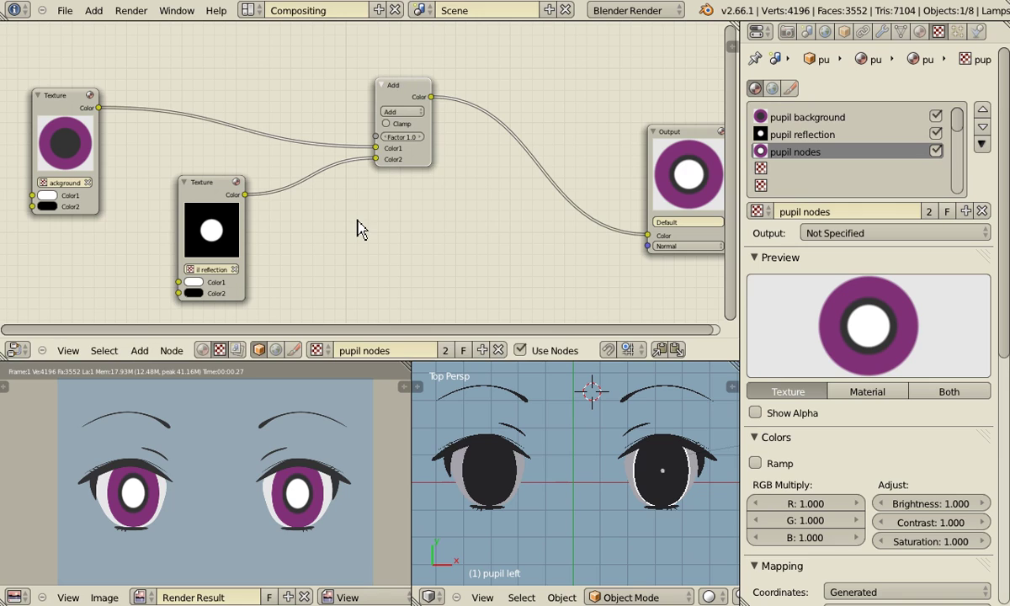
key("shift+a")
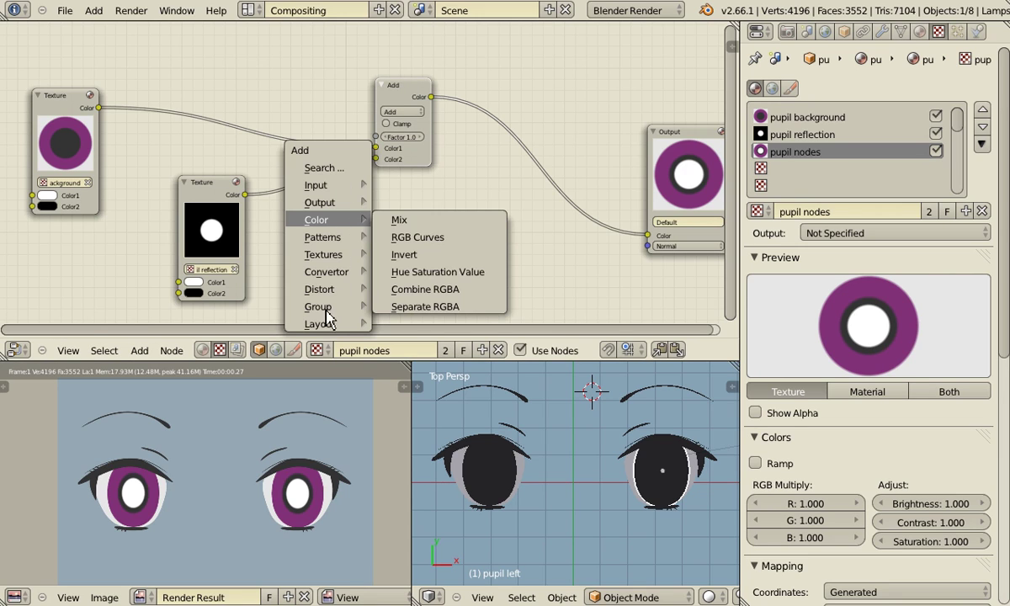
mouse_move(325, 272)
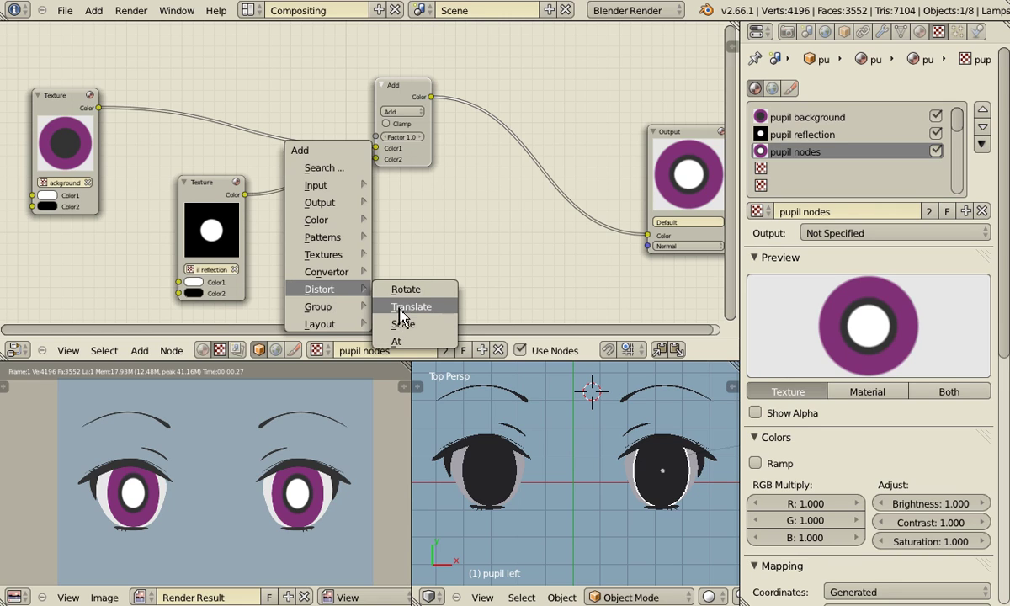
left_click(402, 308)
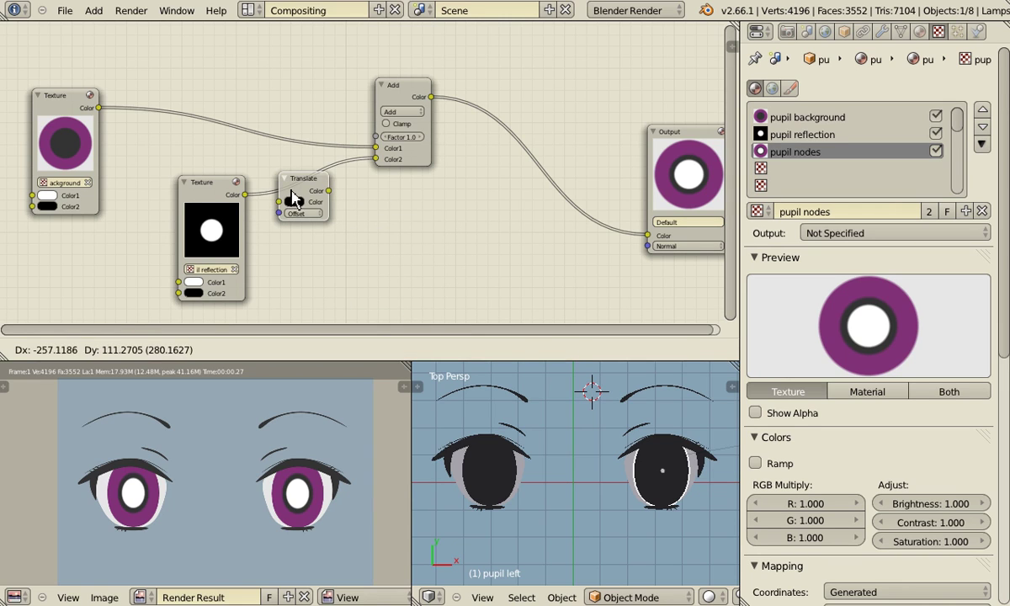
left_click(293, 196)
left_click_drag(219, 199, 198, 199)
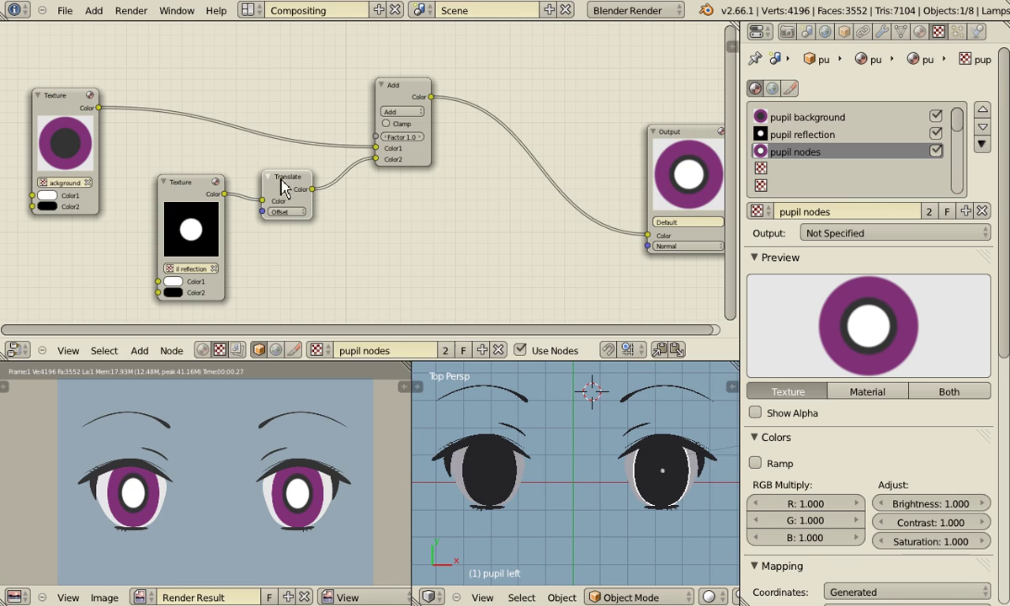
left_click_drag(413, 96, 474, 87)
Add a Distort > Scale node between the reflection texture and the Translate node, then inspect both nodes' values
key("shift+a")
mouse_move(395, 215)
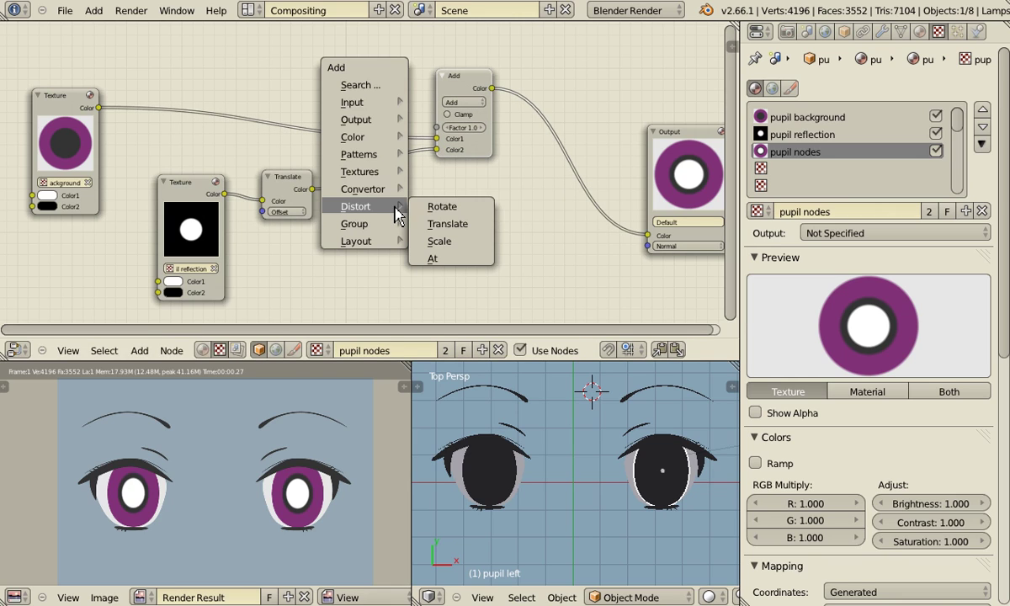
left_click(447, 241)
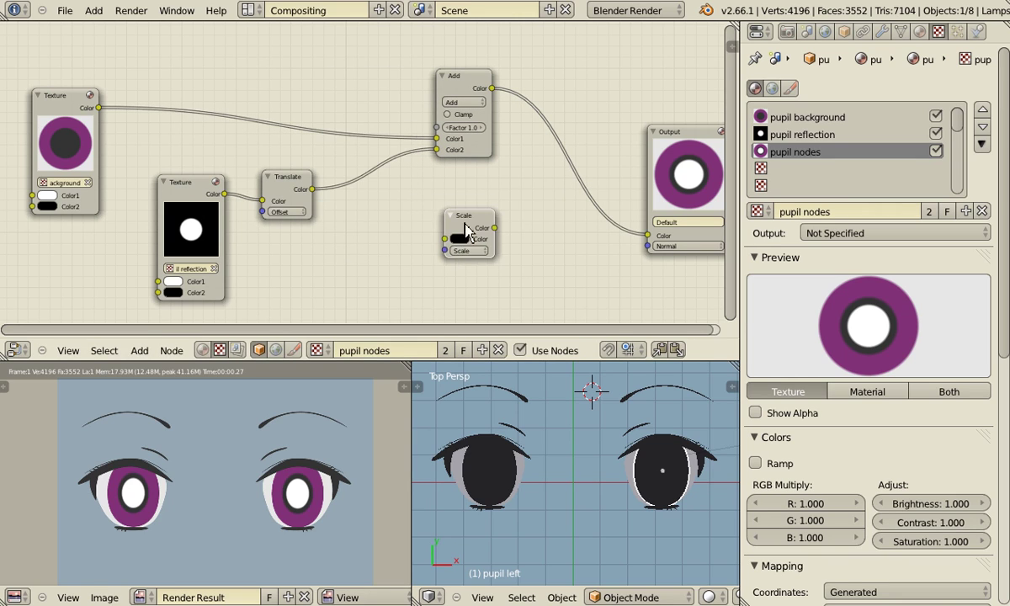
left_click(350, 239)
left_click_drag(277, 200, 371, 185)
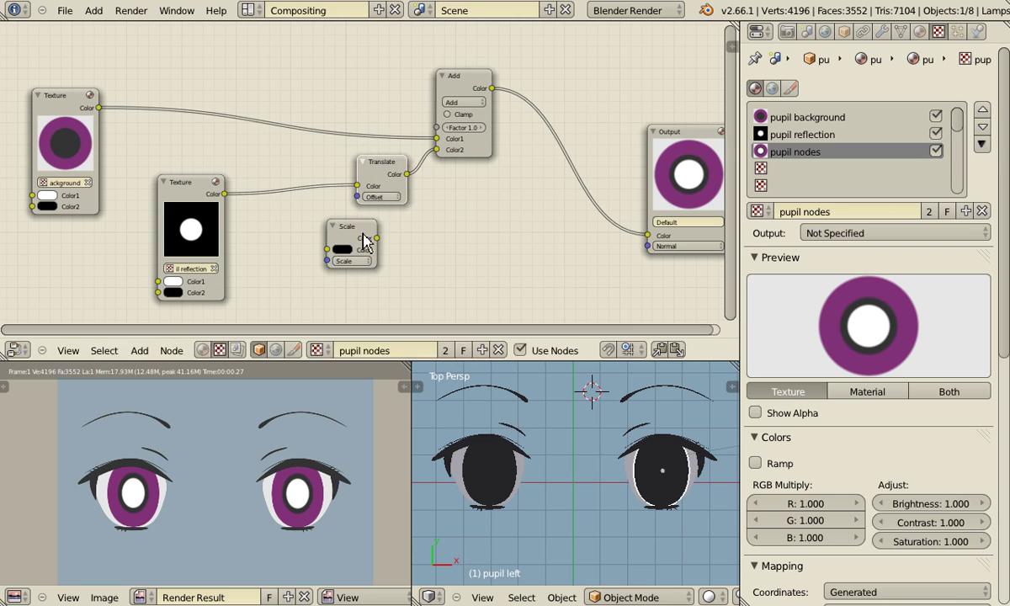
left_click_drag(367, 242, 308, 194)
left_click_drag(379, 183, 367, 200)
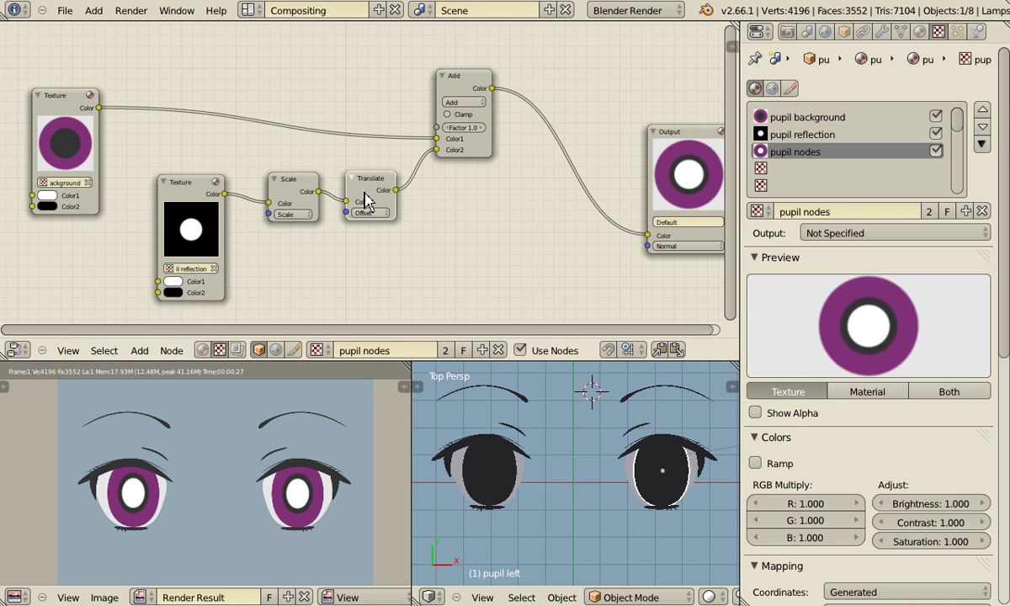
scroll(287, 268, "up", 3)
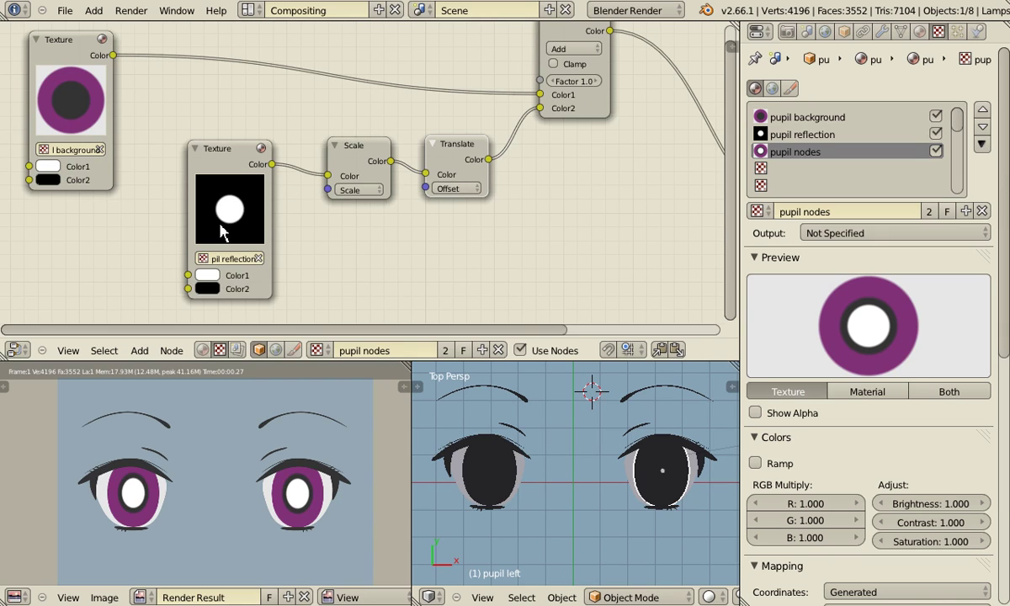
left_click(367, 196)
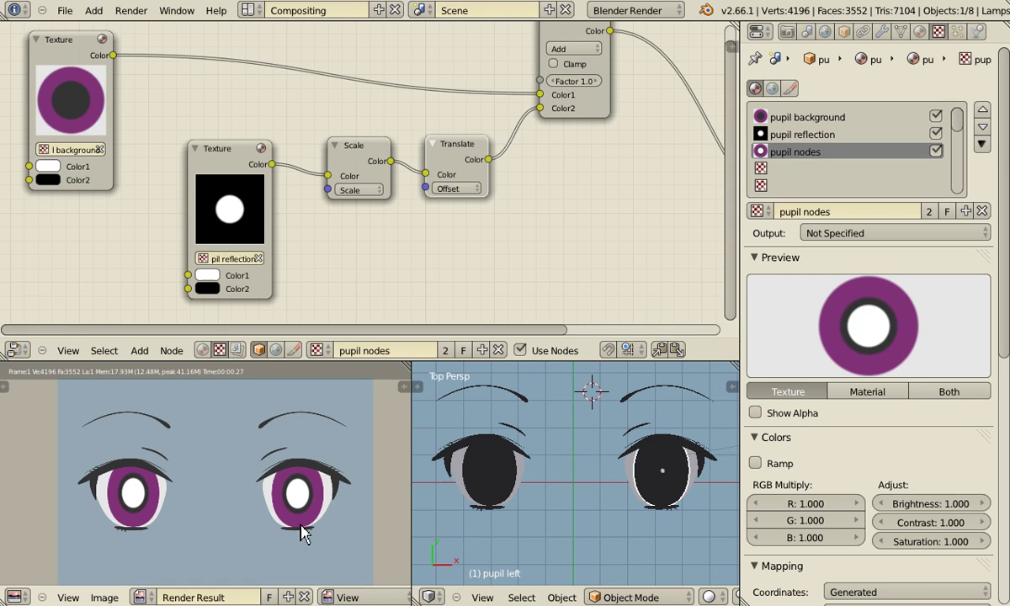
left_click(455, 188)
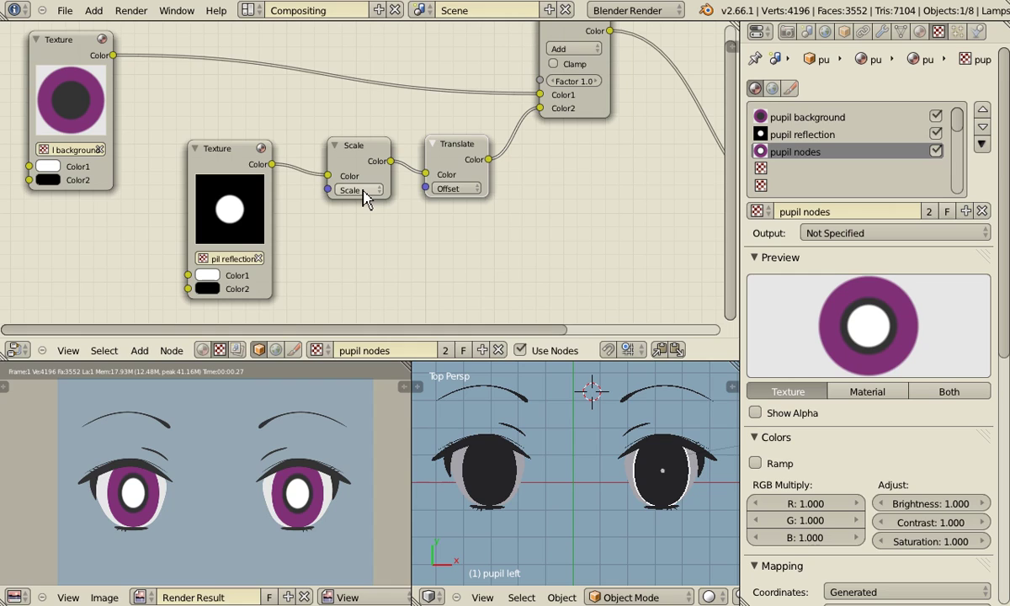
left_click(363, 192)
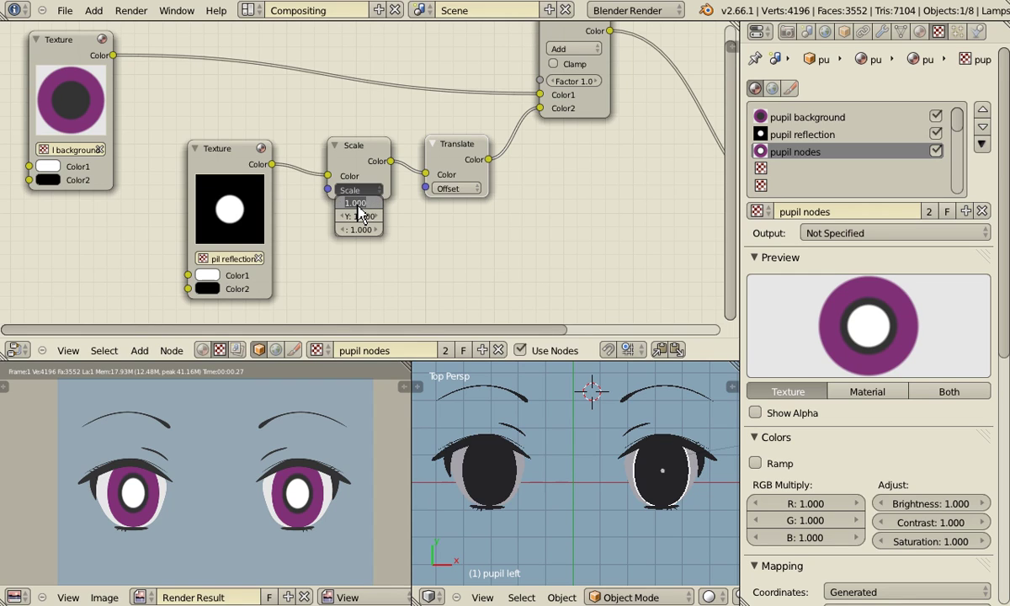
Set the Scale node's X and Y values to 2
type("2")
key("Tab")
type("2")
key("Return")
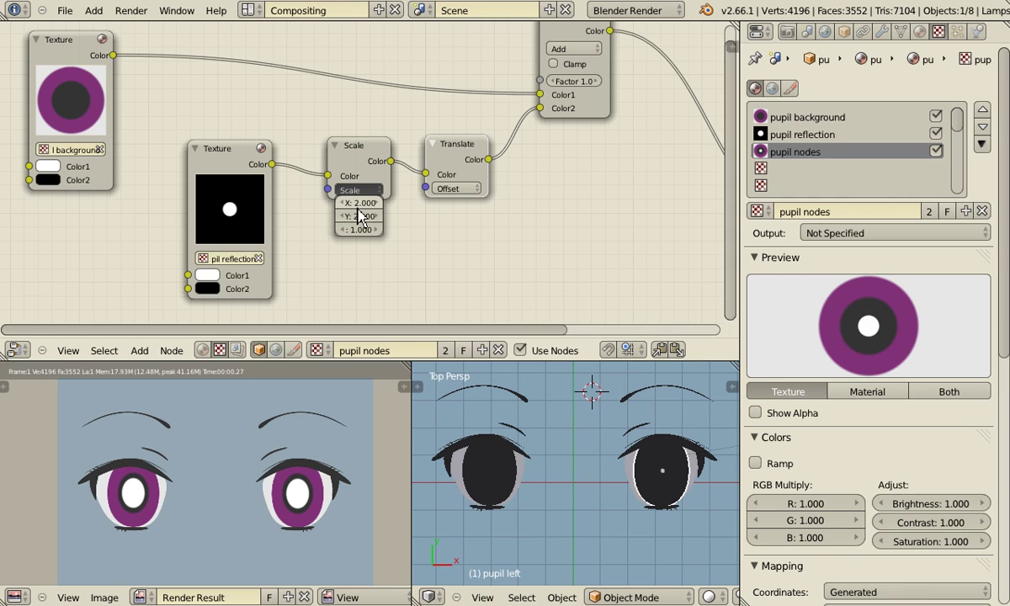
Set the Translate node's offset to X -0.5 and Y 0.5
left_click(456, 190)
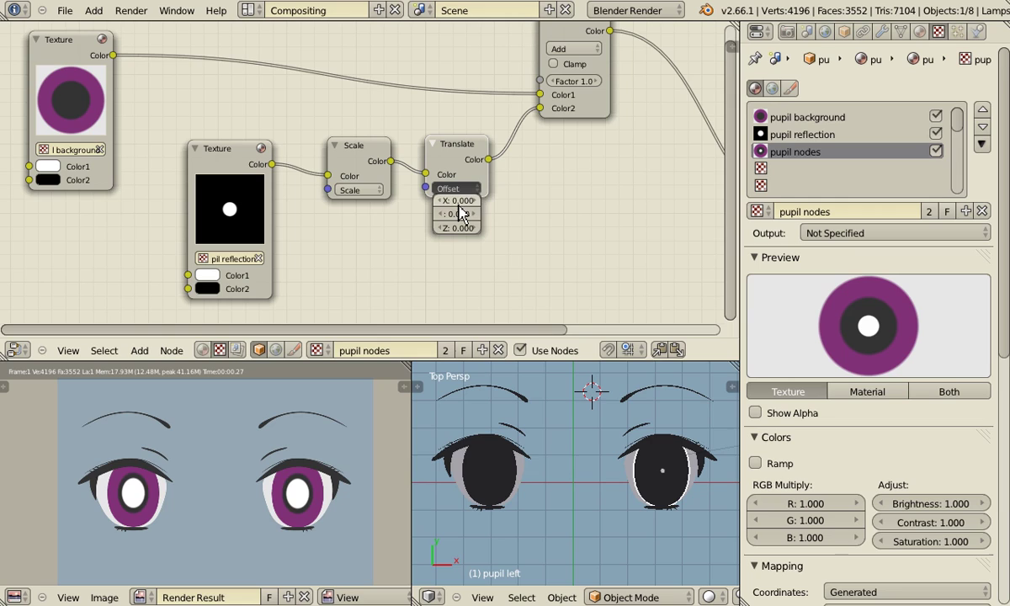
left_click(459, 204)
type("0.5")
key("Return")
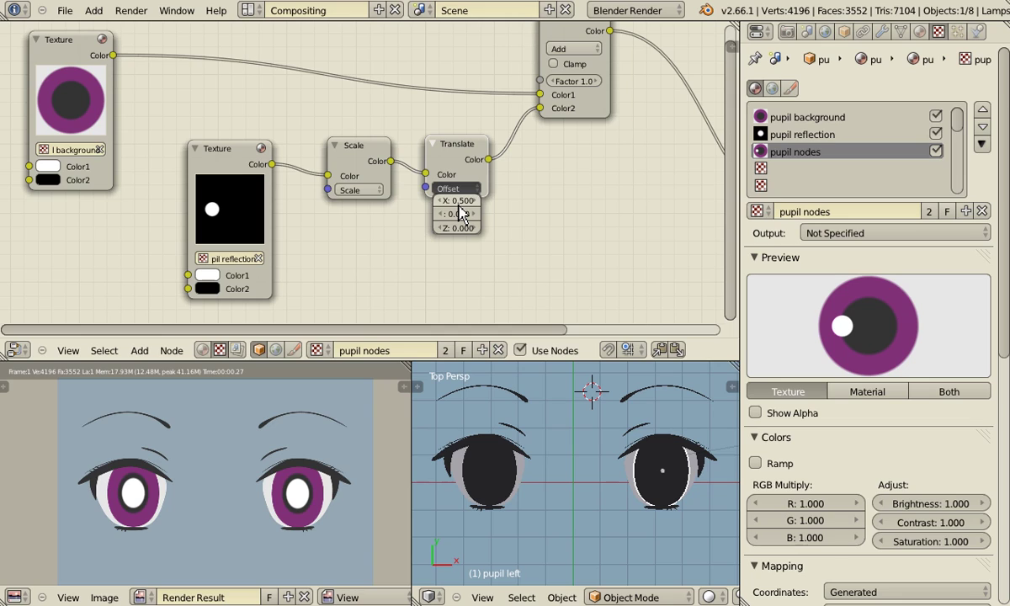
left_click(459, 204)
key("Return")
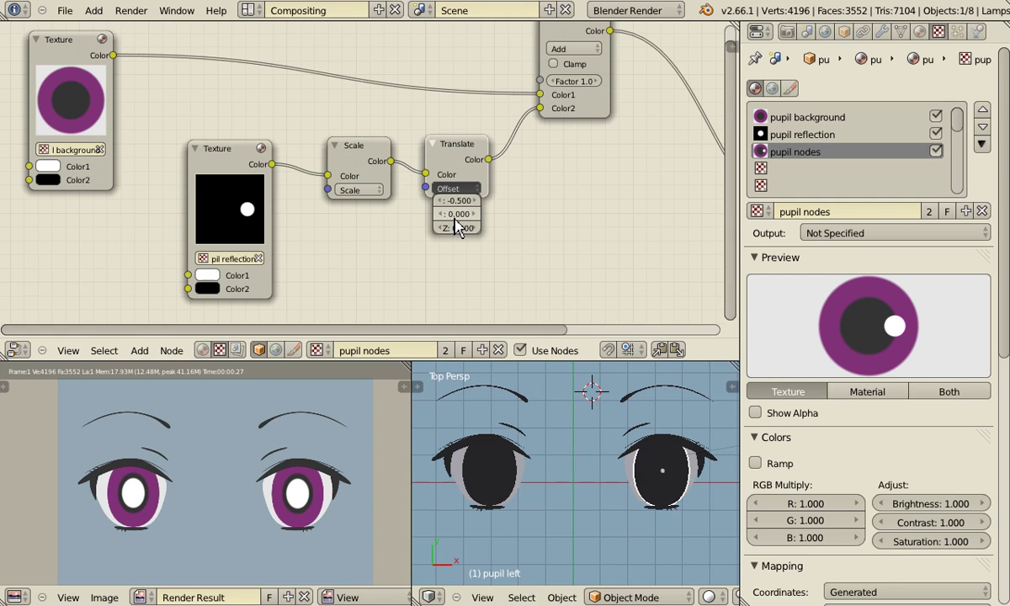
left_click(460, 216)
key("Return")
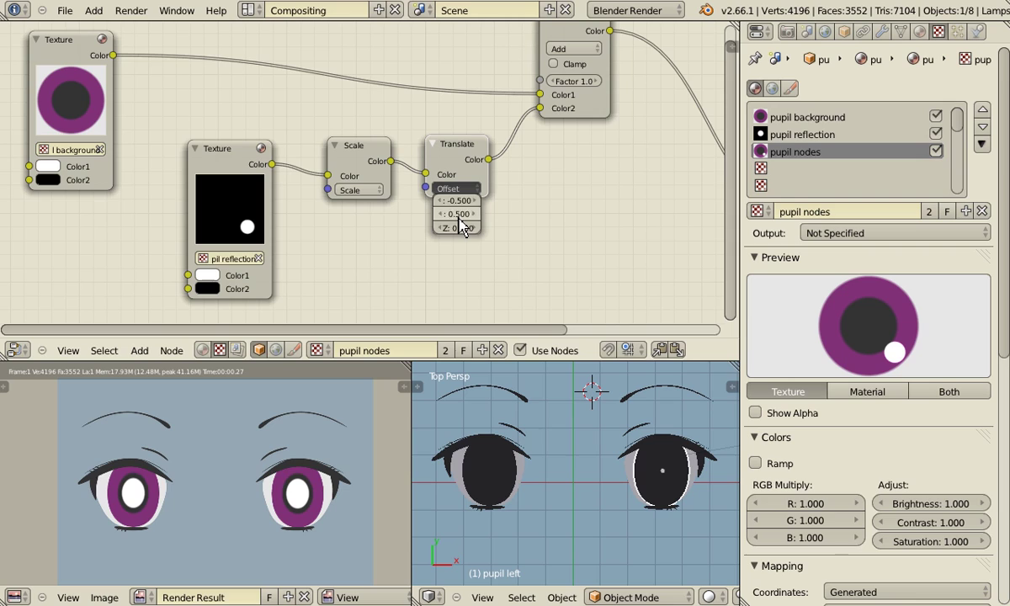
left_click(461, 216)
key("Return")
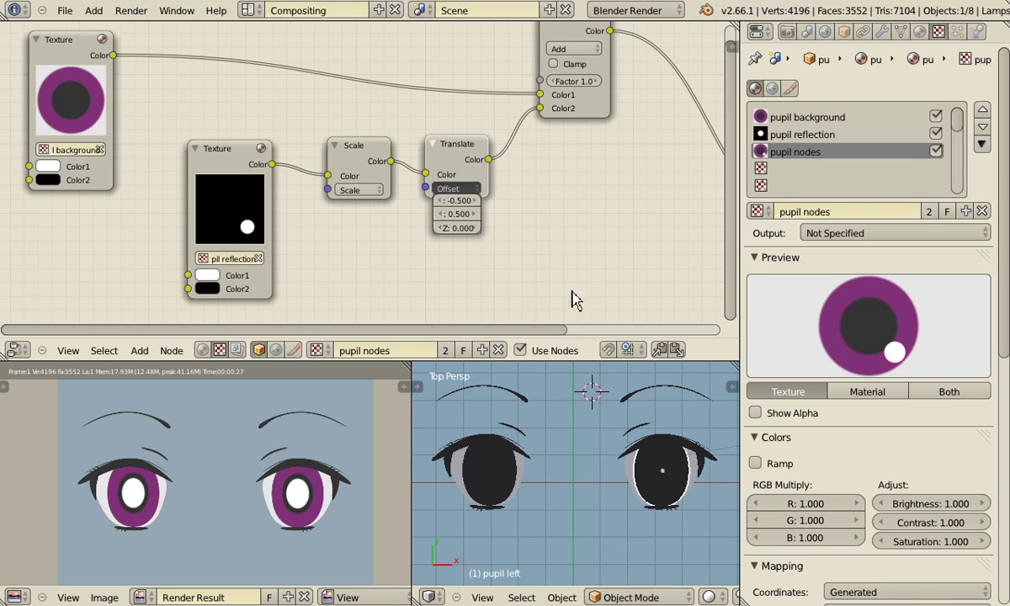
left_click(543, 253)
Save over the existing blend file and re-render to inspect the lower-right pupil highlights
key("ctrl+s")
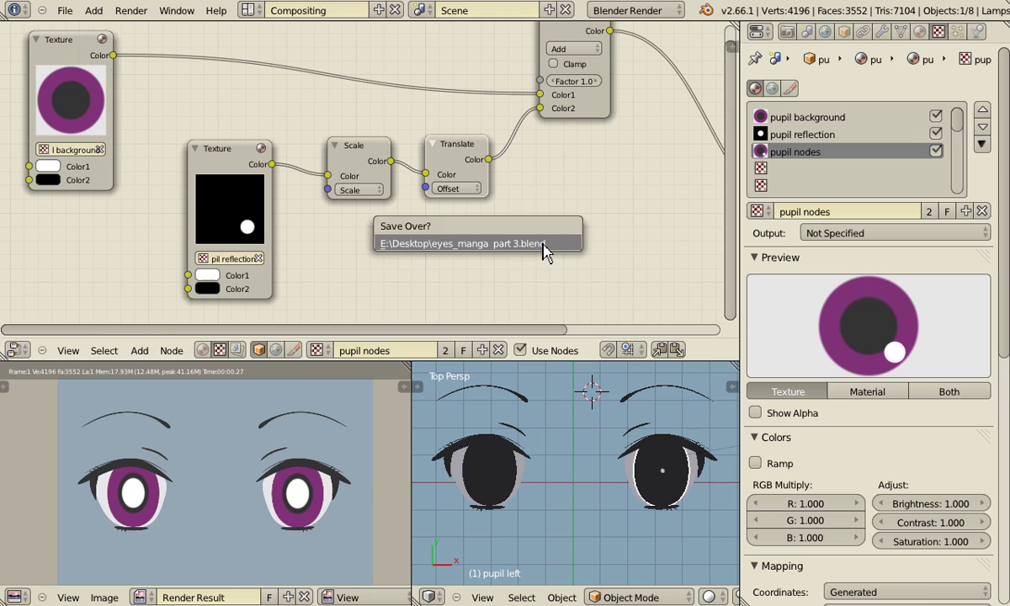
left_click(543, 253)
key("F12")
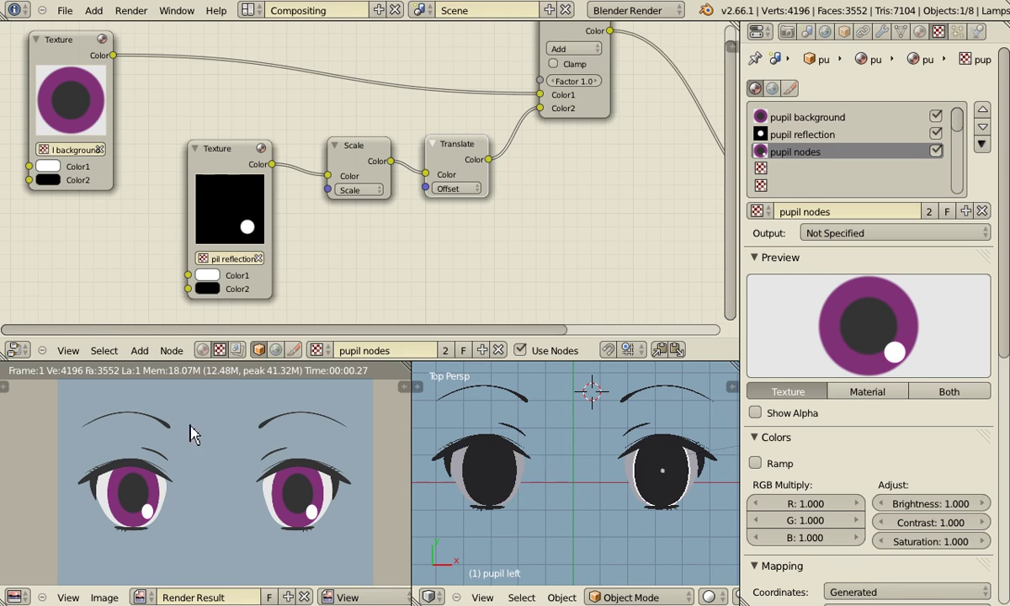
scroll(268, 503, "down", 8)
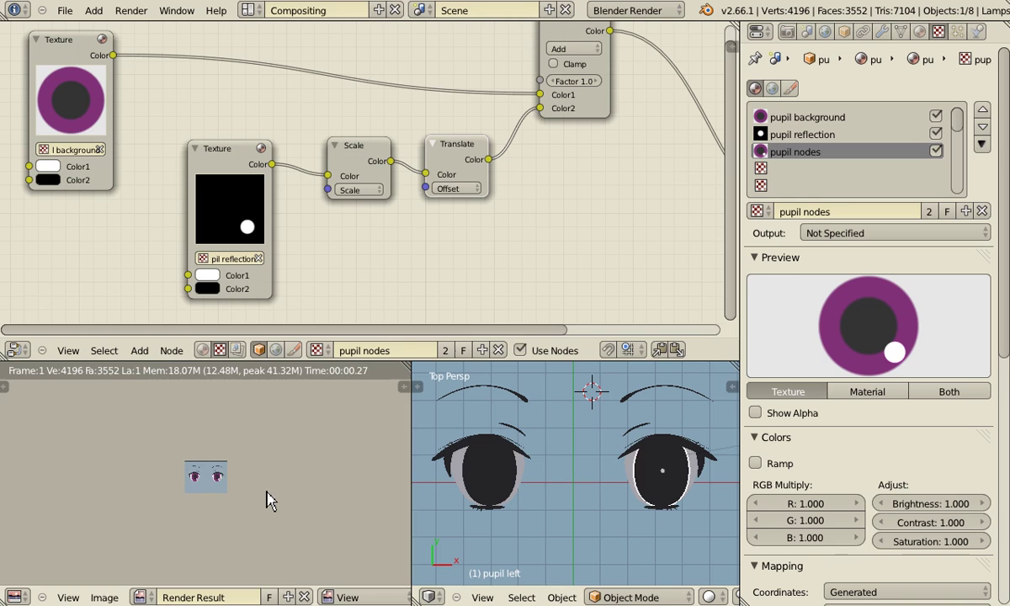
scroll(267, 501, "up", 12)
scroll(267, 501, "down", 4)
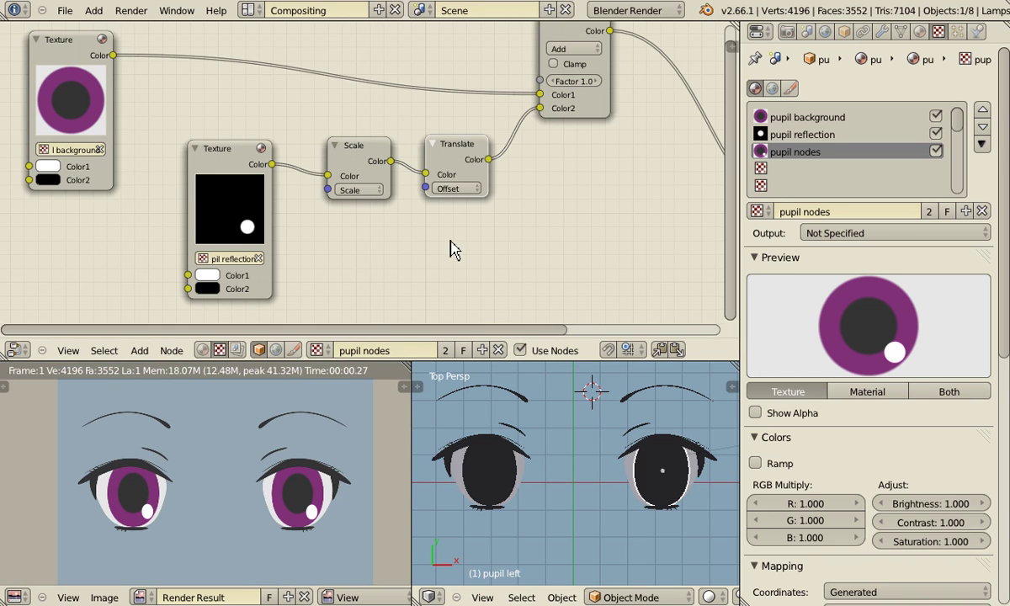
scroll(451, 249, "down", 2)
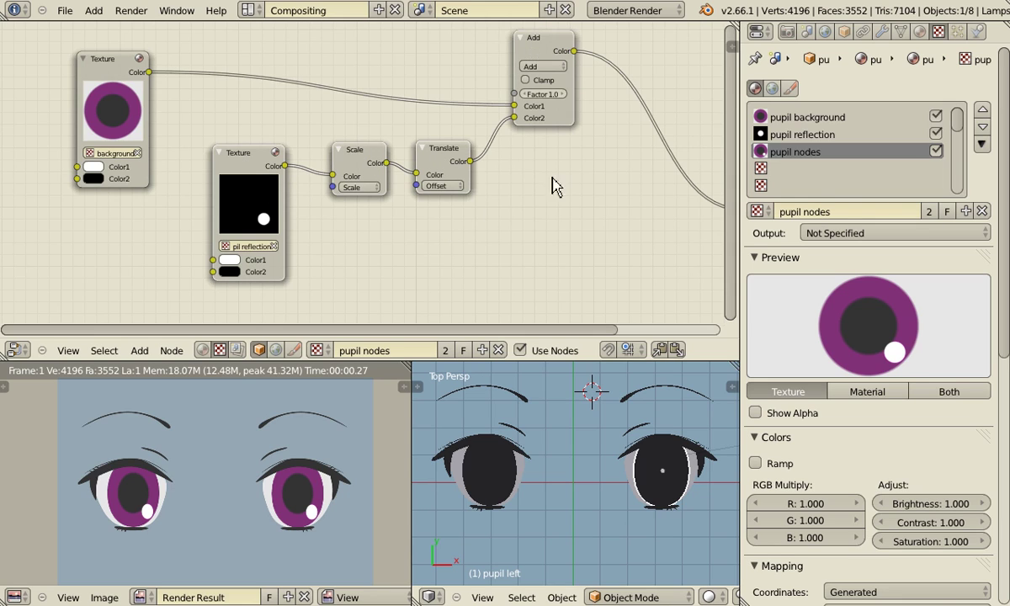
Duplicate the reflection Texture, Scale, Translate and Add nodes beside the originals
scroll(560, 223, "down", 3)
scroll(522, 223, "down", 1)
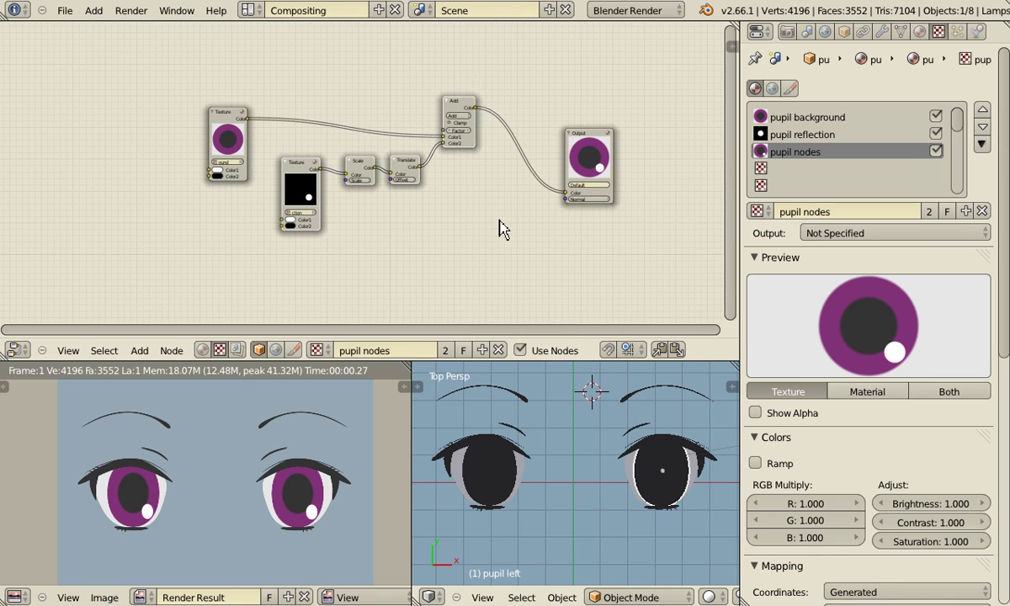
middle_click_drag(468, 225, 325, 229)
key("shift+d")
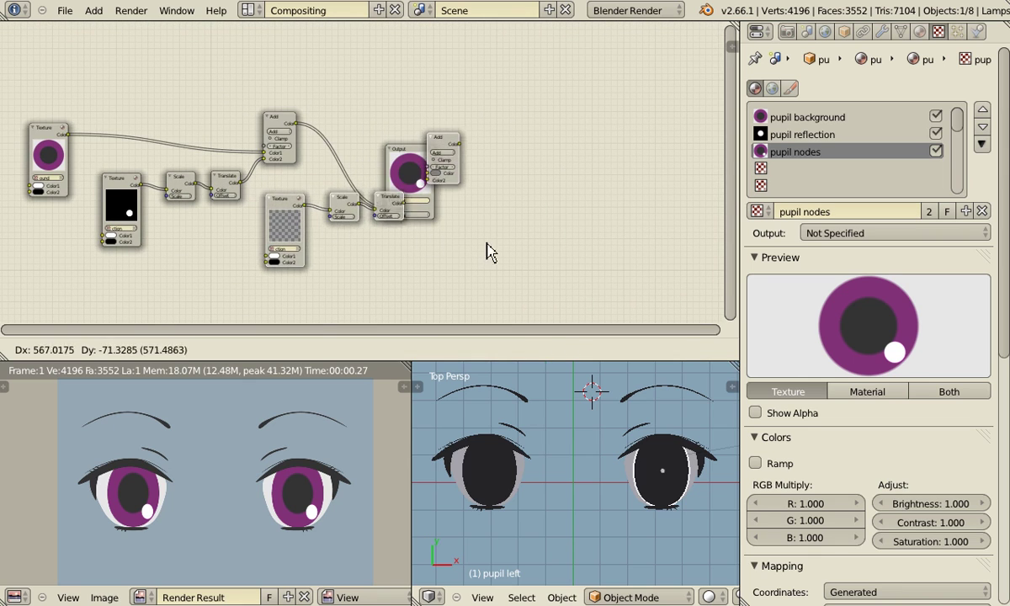
left_click(498, 251)
left_click_drag(415, 169, 587, 158)
scroll(467, 168, "up", 2)
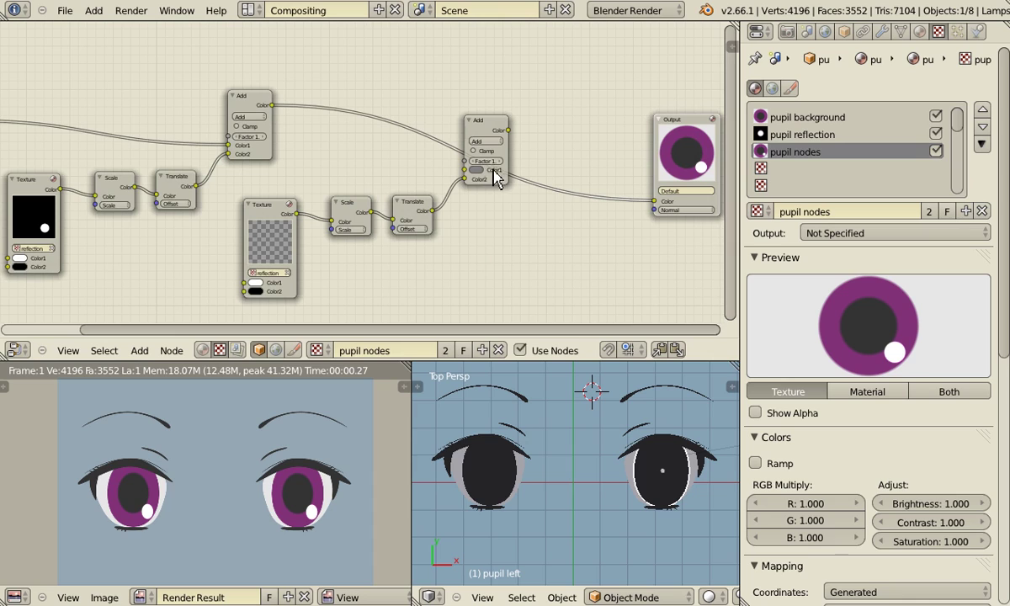
Link the first Add into the new Add and the new Add into Output
left_click_drag(271, 106, 464, 170)
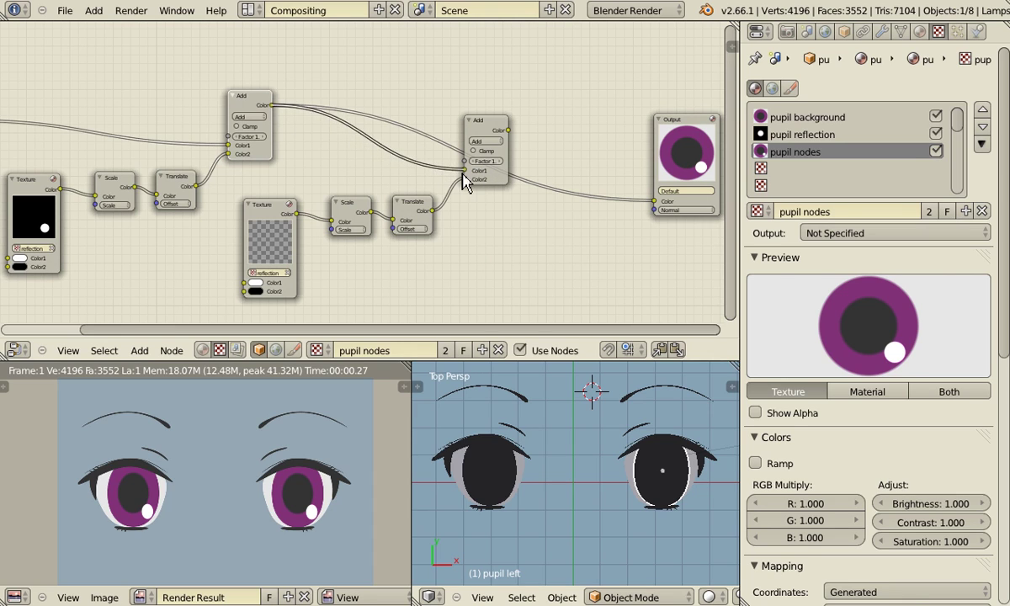
left_click_drag(509, 131, 654, 202)
middle_click_drag(525, 262, 568, 239)
scroll(446, 236, "up", 2)
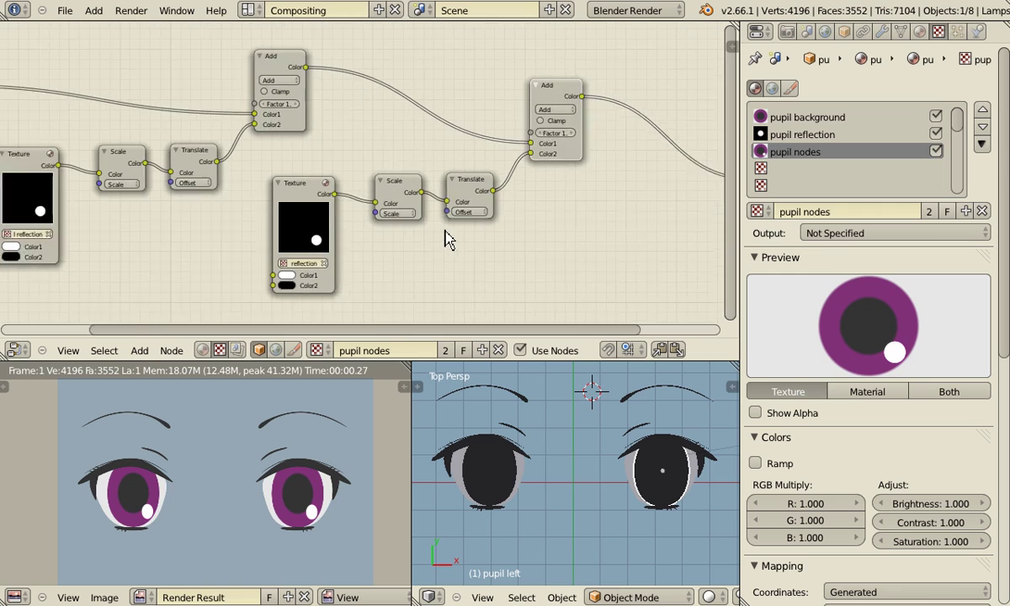
left_click(495, 223)
mouse_move(501, 236)
left_mouse_down()
mouse_move(501, 270)
mouse_move(501, 242)
mouse_move(499, 254)
left_mouse_up()
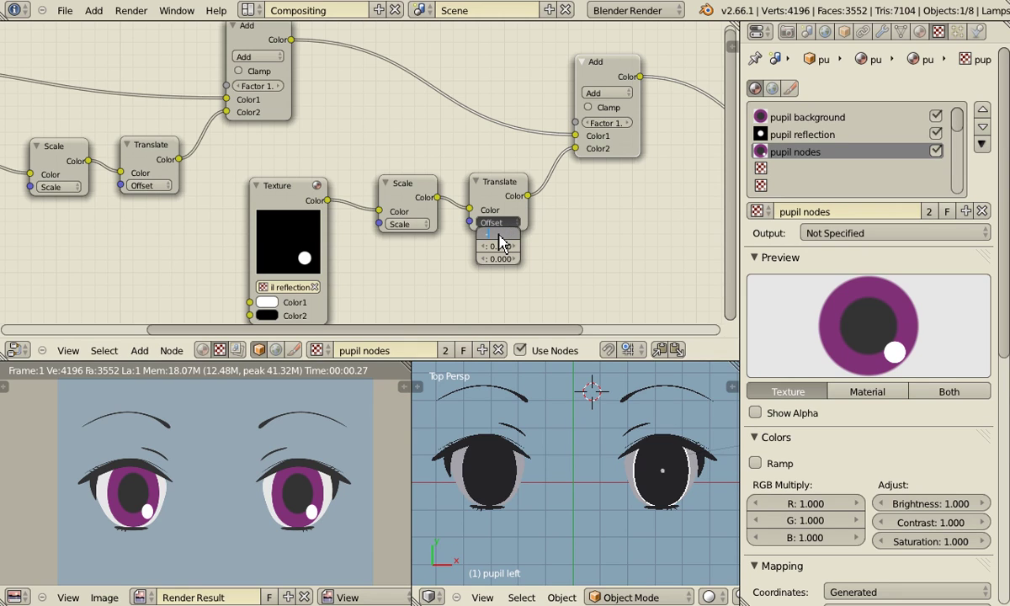
Set the second Translate node's offset to X 0.3 and Y -0.2
key("Return")
left_click(501, 236)
key("Return")
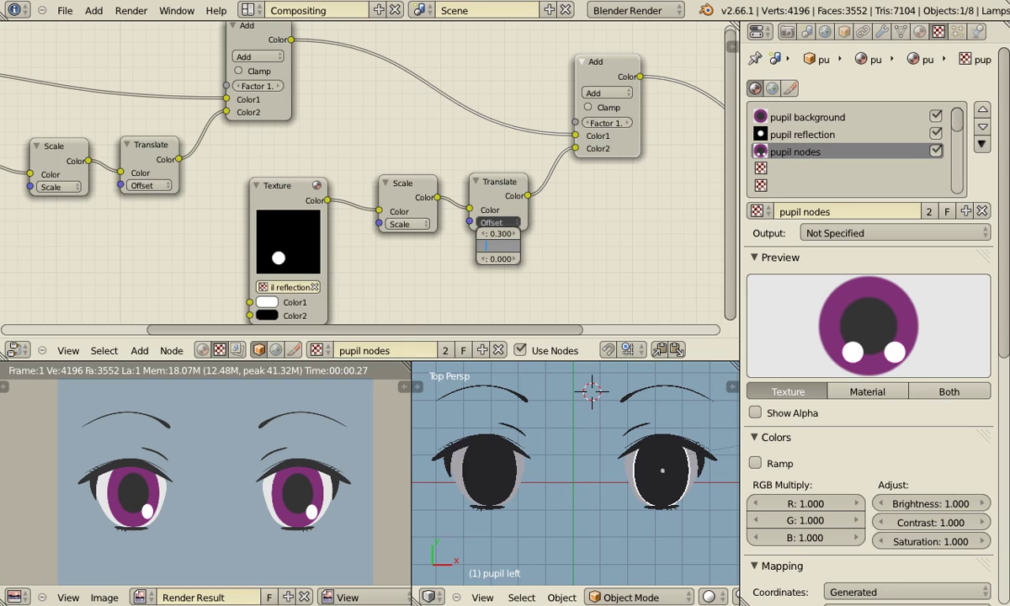
type("-0.2")
key("Return")
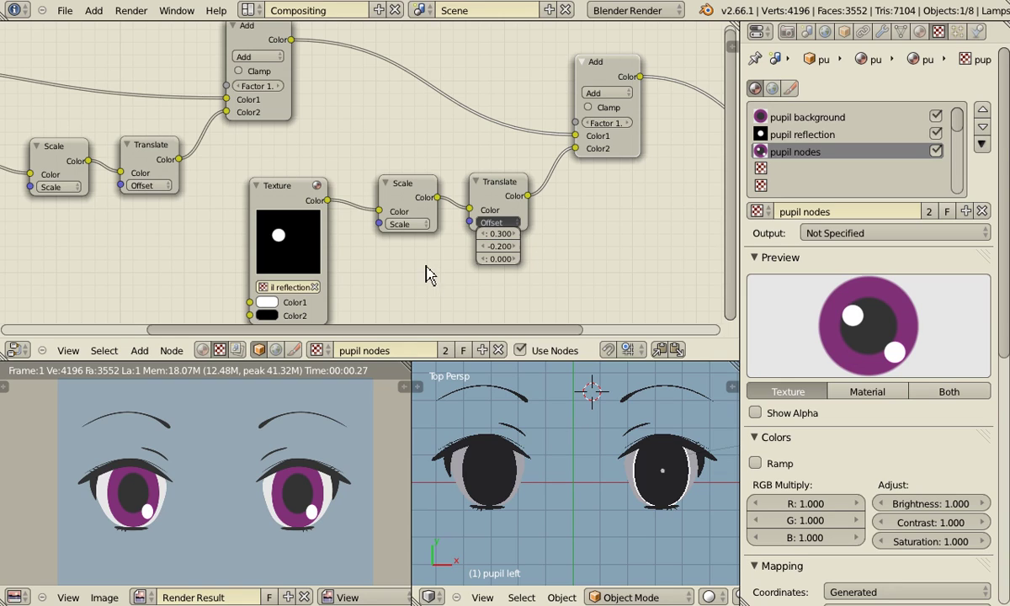
Set the second Scale node's X and Y to 4 and re-render
left_click(406, 224)
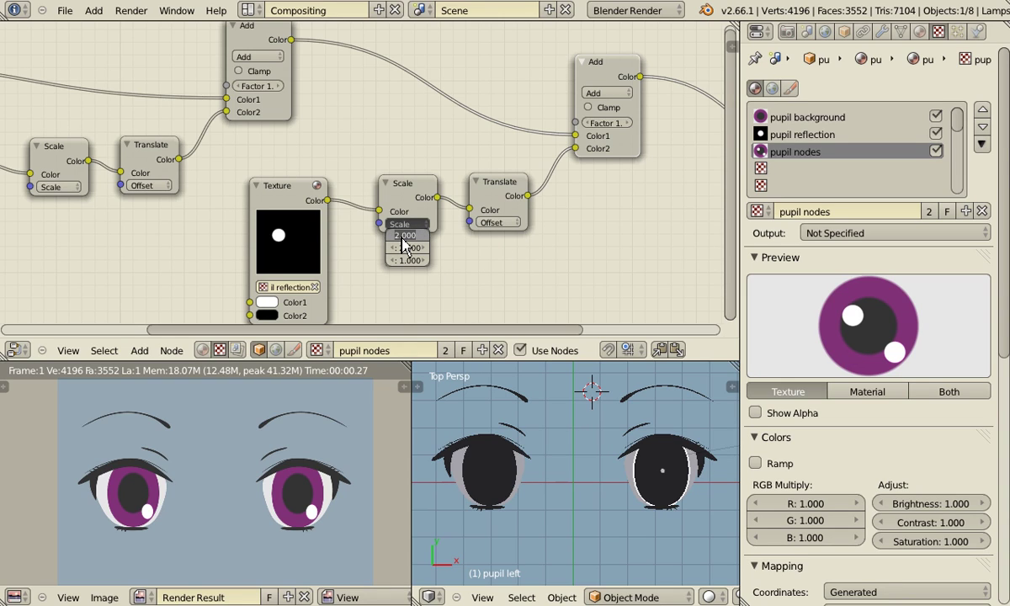
type("4")
key("Tab")
type("4")
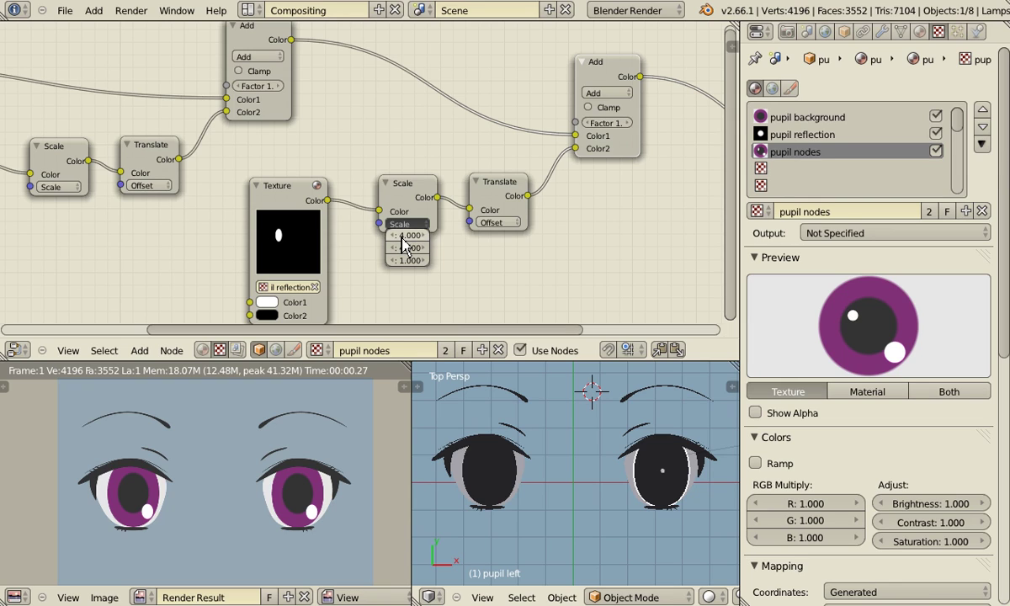
key("Return")
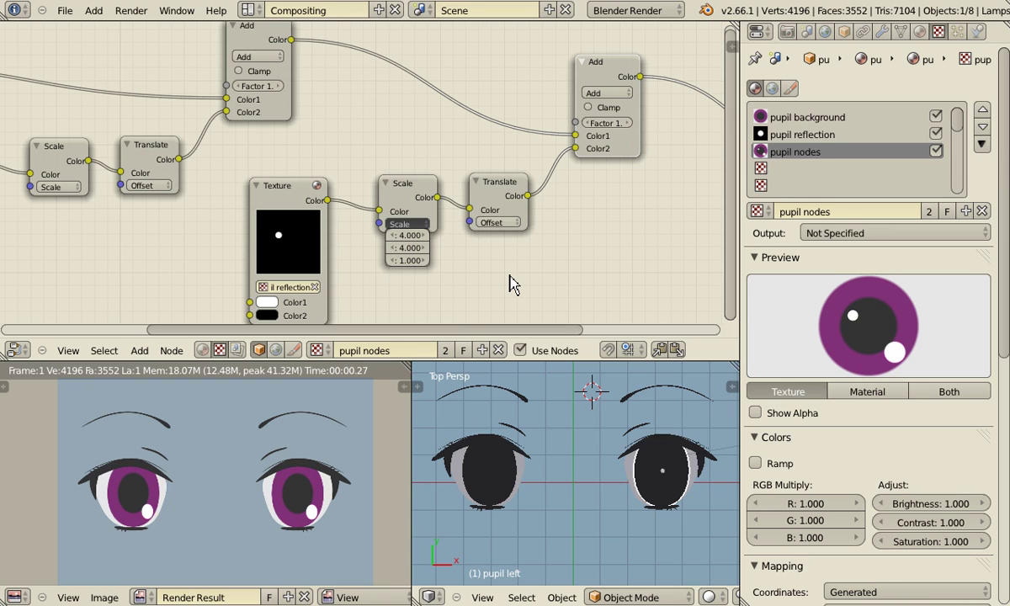
key("F12")
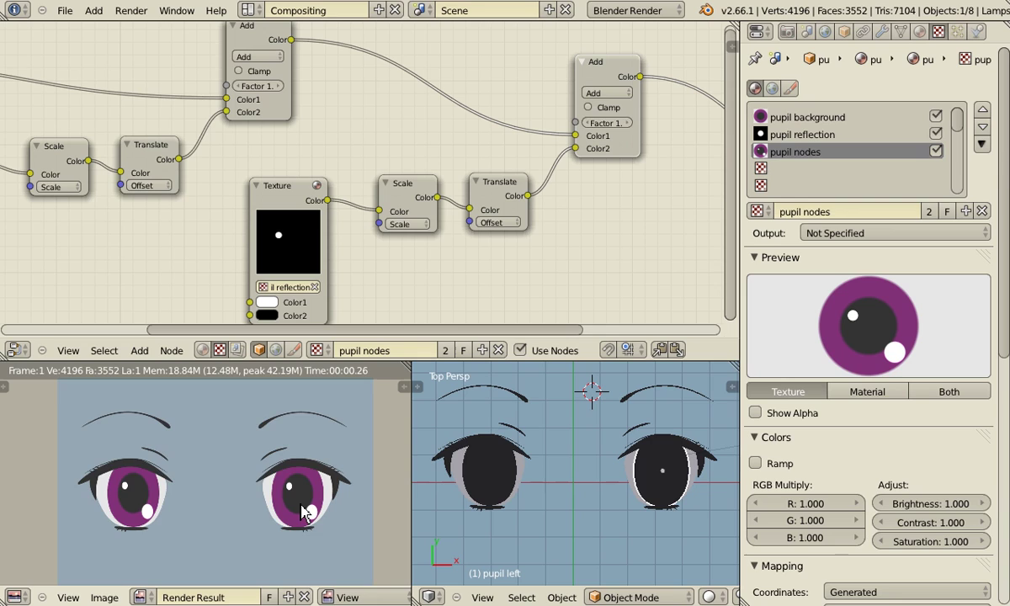
scroll(303, 512, "down", 6)
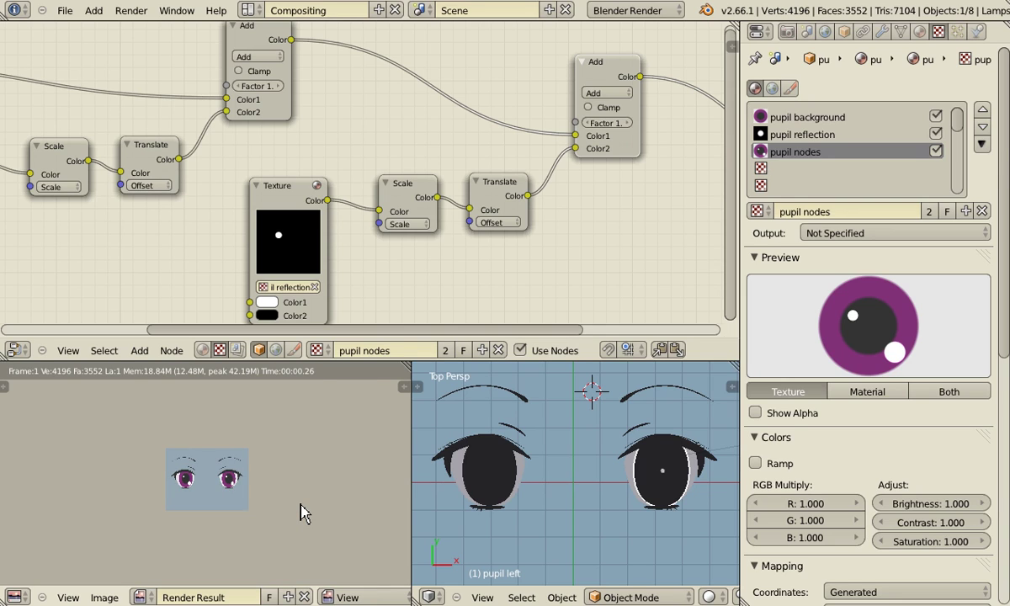
scroll(303, 512, "up", 8)
scroll(304, 512, "down", 3)
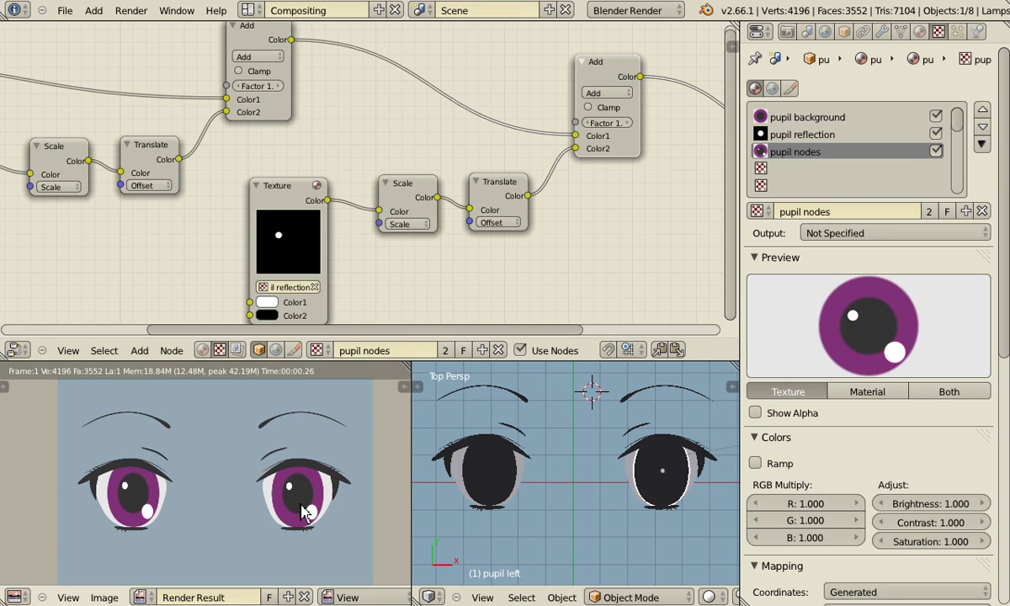
middle_click_drag(303, 512, 283, 490)
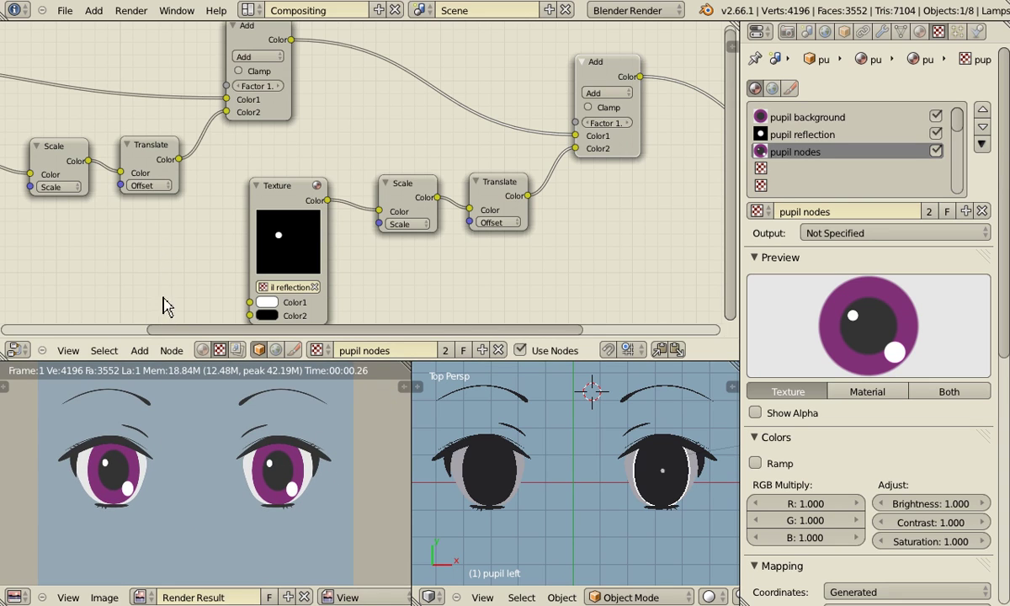
middle_click_drag(151, 273, 212, 279)
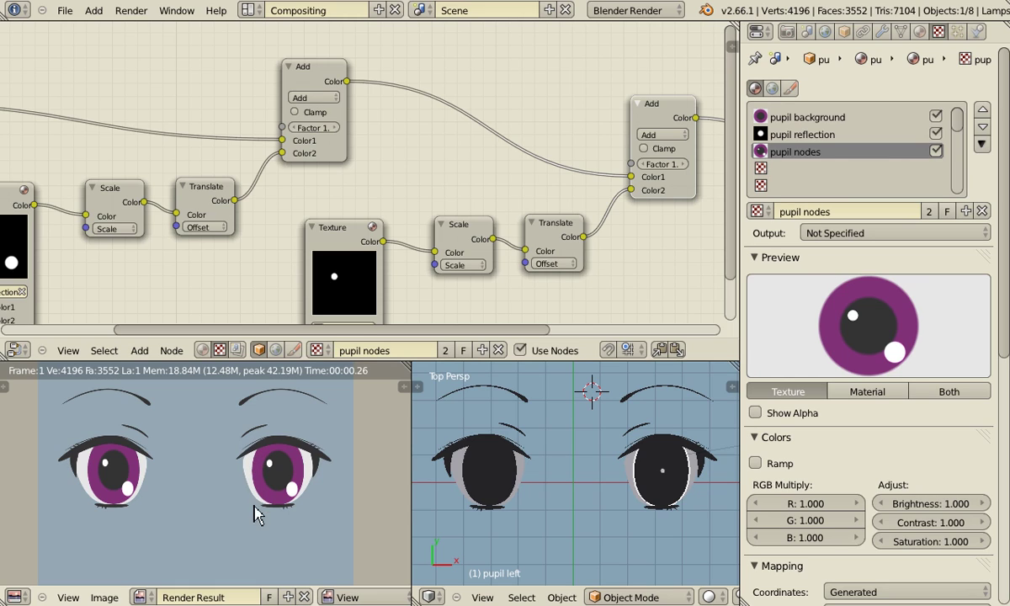
scroll(295, 495, "up", 2)
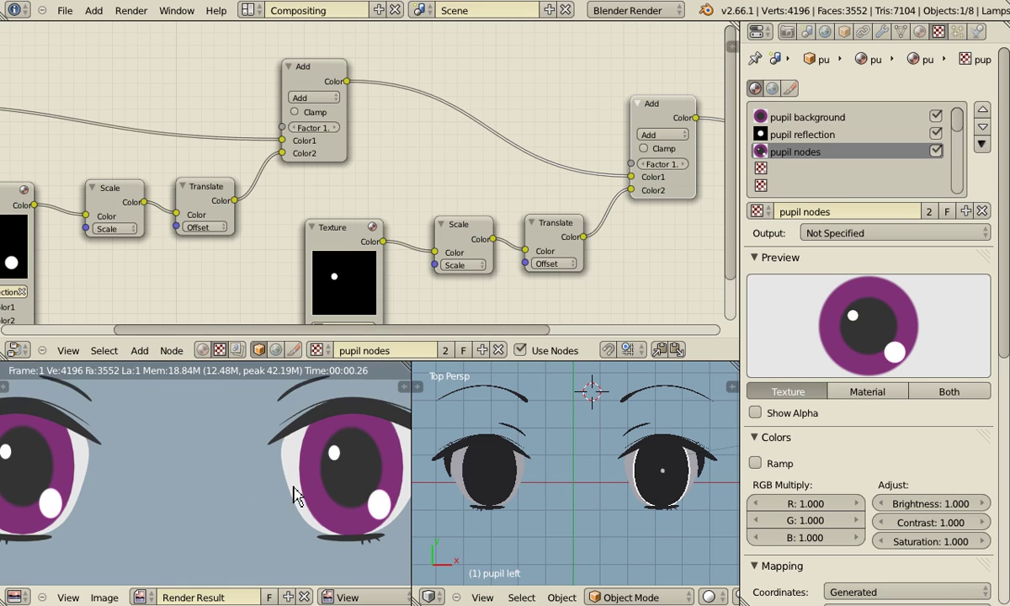